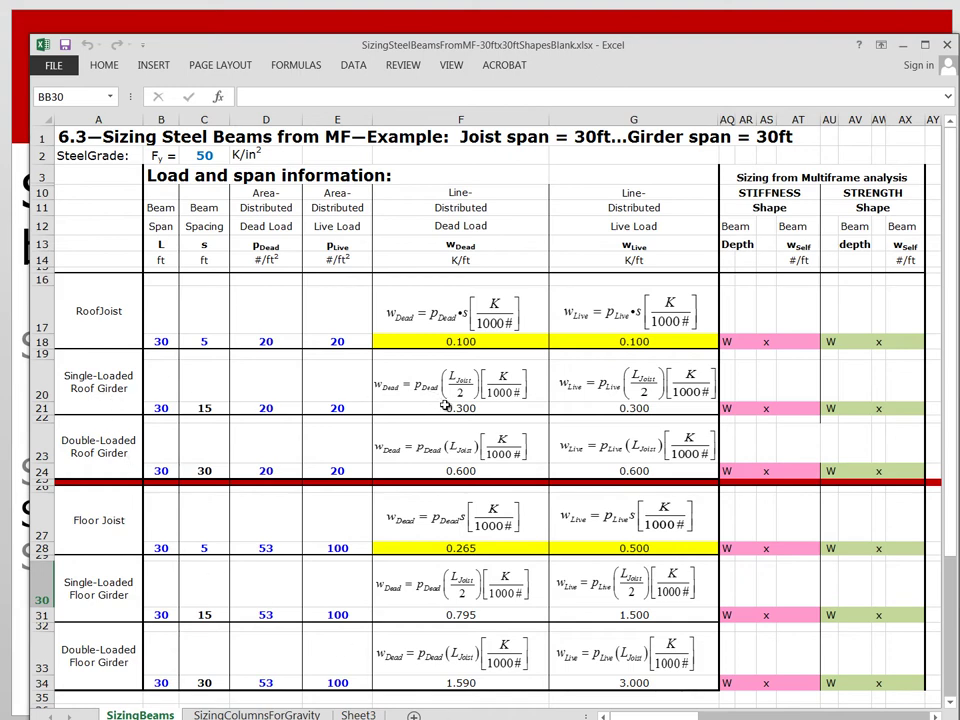
Inspect the roof girder and roof joist dead load formulas and the dead load equation in Excel.
{"action": "left_click", "coordinate": [445, 405]}
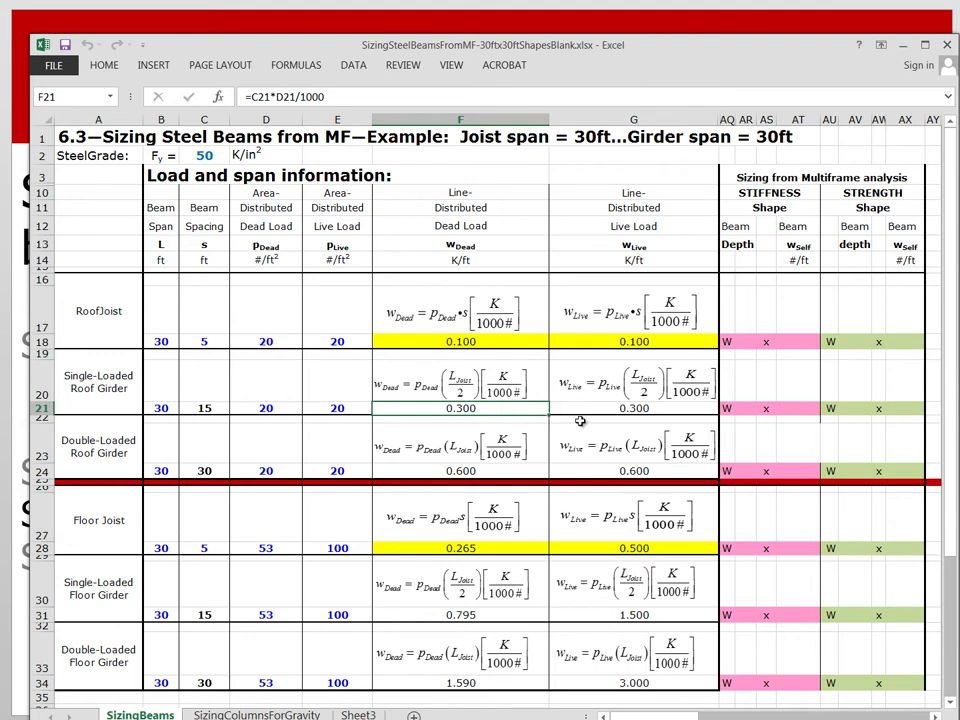
{"action": "left_click", "coordinate": [502, 342]}
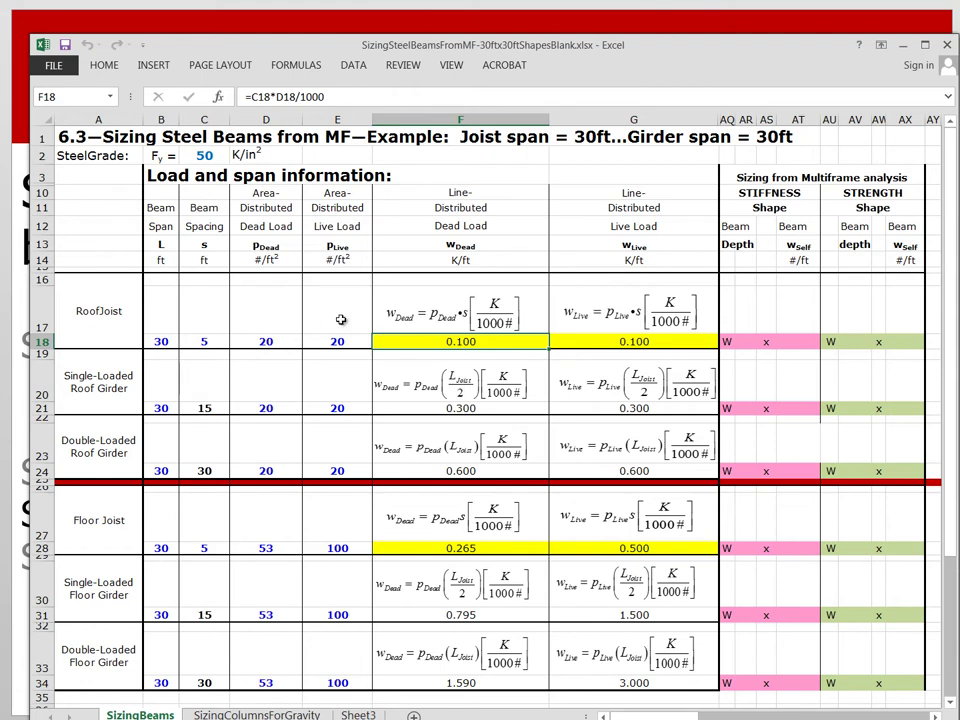
{"action": "left_click", "coordinate": [450, 313]}
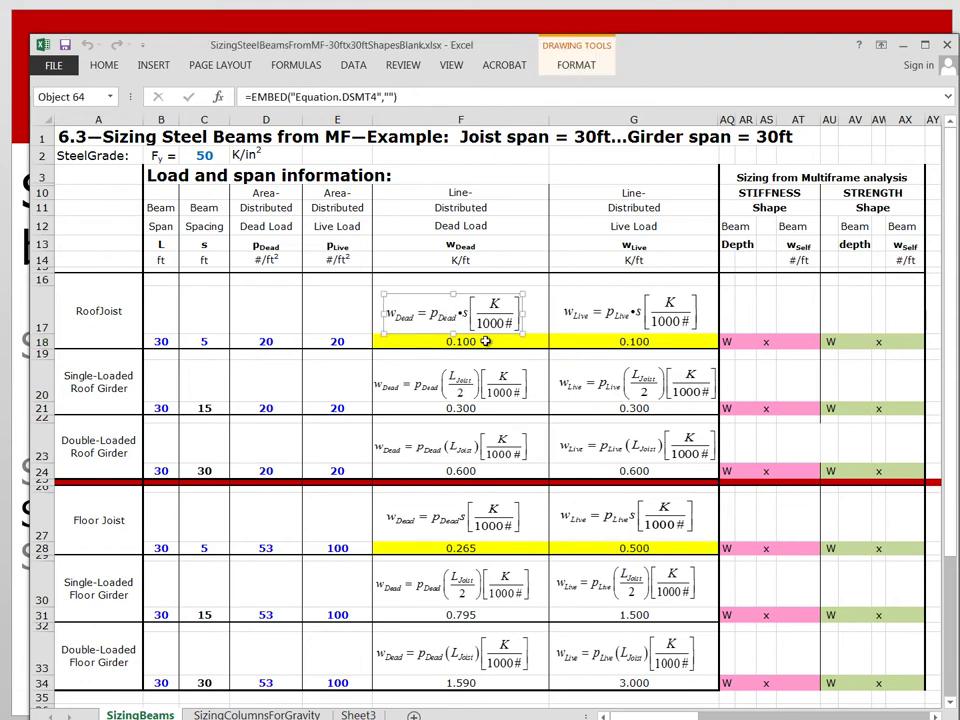
{"action": "left_click", "coordinate": [486, 341]}
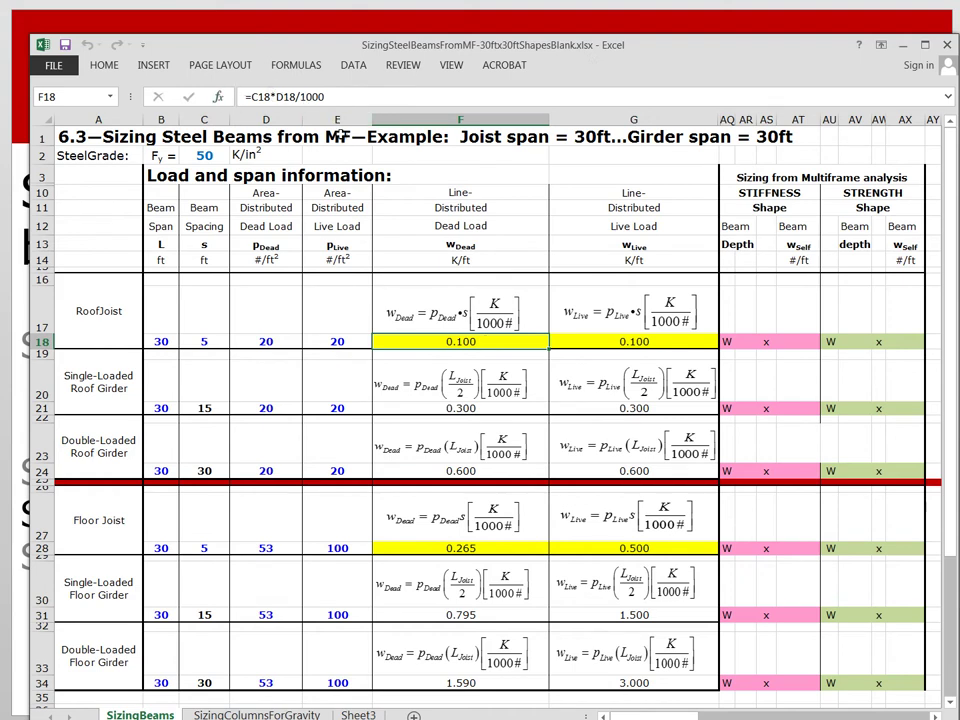
{"action": "left_click", "coordinate": [465, 318]}
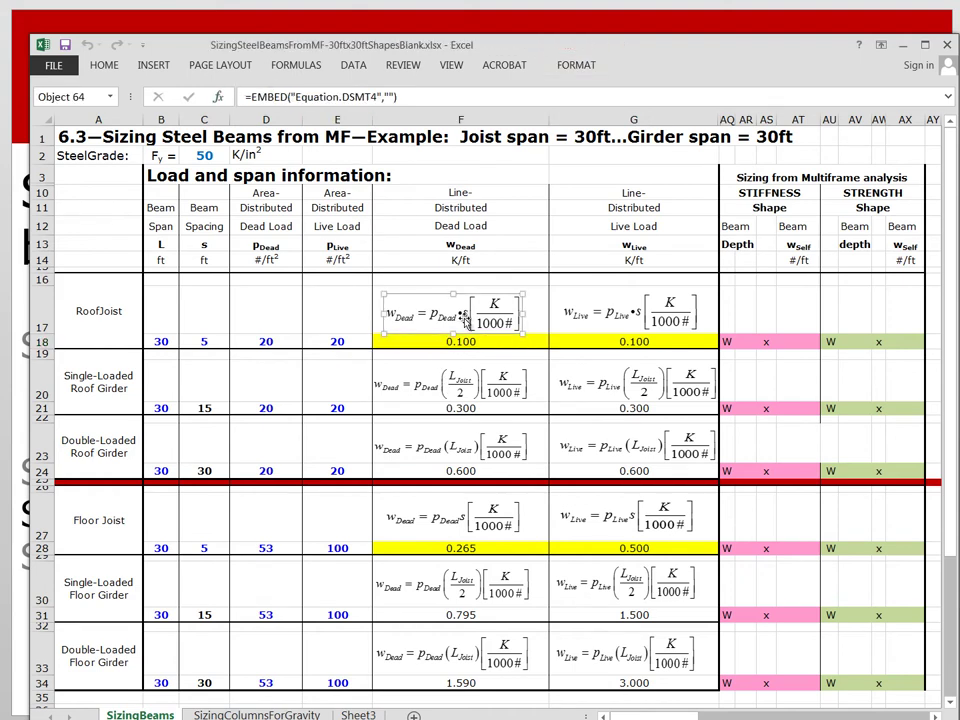
{"action": "left_click", "coordinate": [357, 311]}
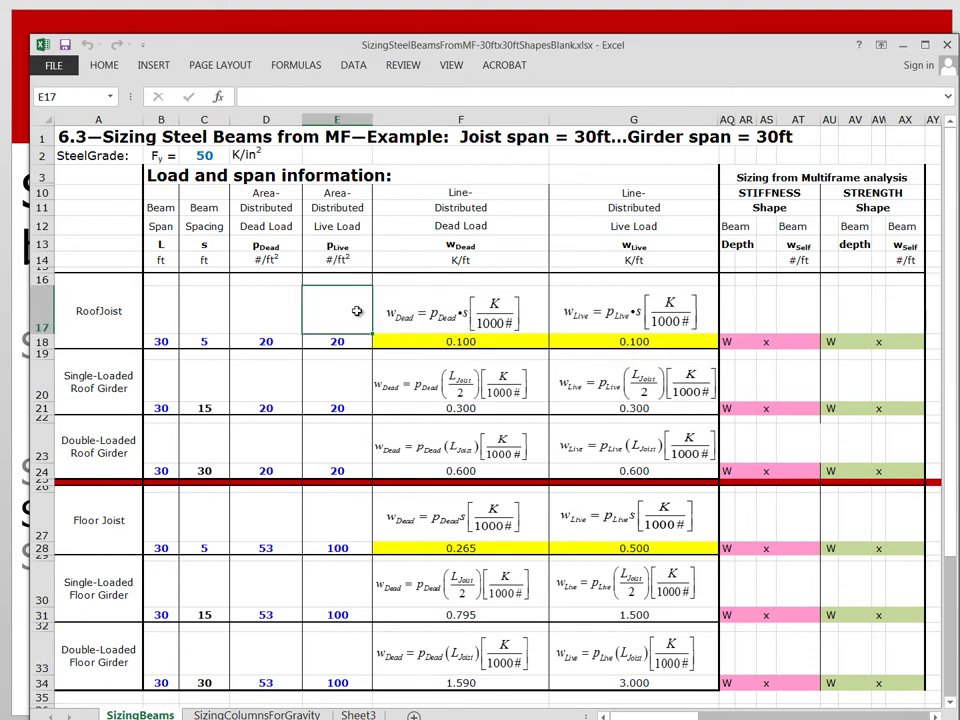
{"action": "left_click", "coordinate": [465, 313]}
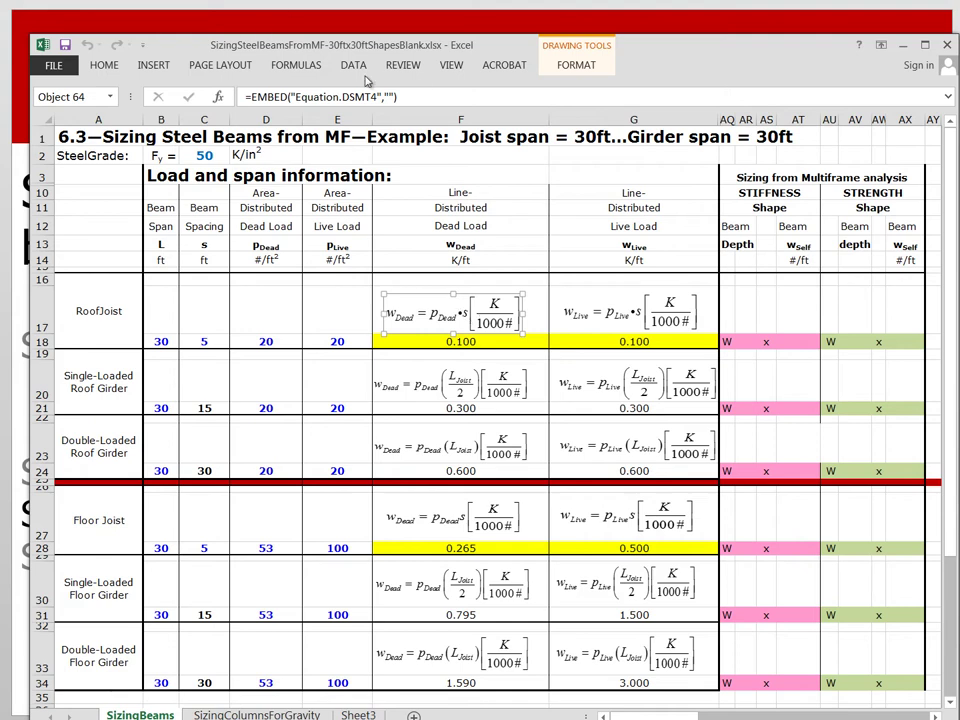
Check the roof joist dead and live load formulas, then switch to Multiframe Advanced.
{"action": "left_click", "coordinate": [482, 338]}
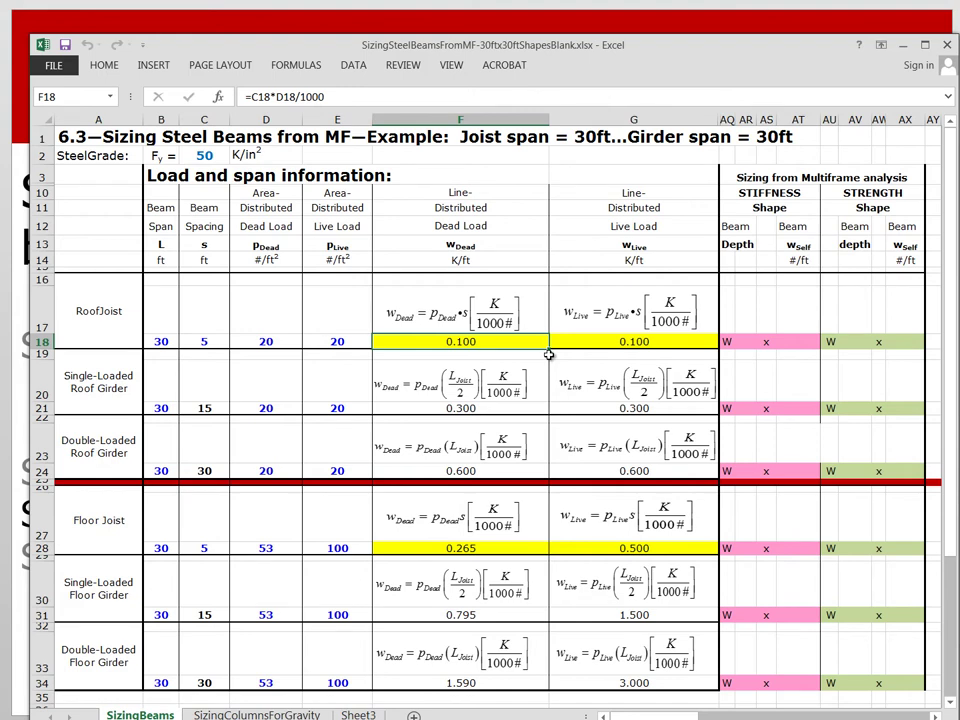
{"action": "left_click", "coordinate": [655, 341]}
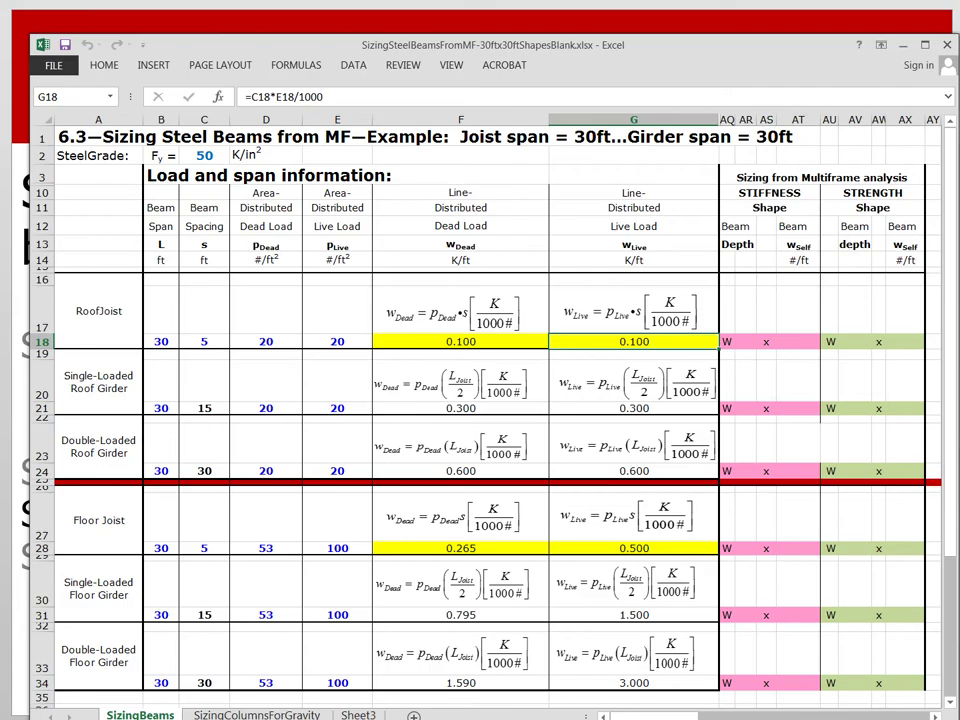
{"action": "key", "text": "alt+Tab"}
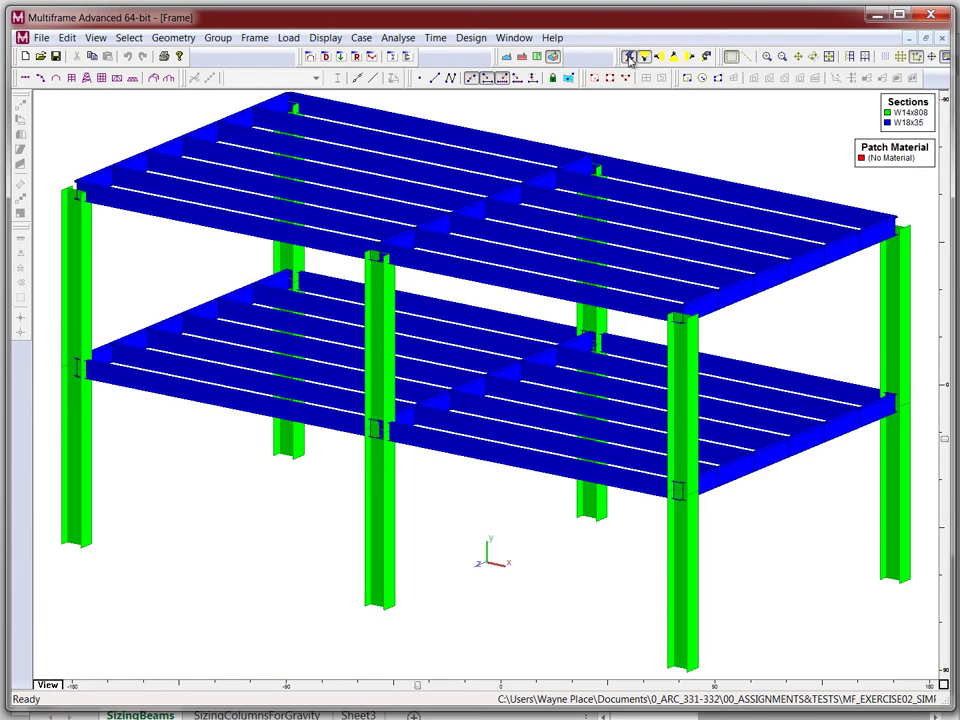
Show the frame as a wireframe and bring up the Load window on Load Case 1.
{"action": "left_click", "coordinate": [630, 57]}
{"action": "left_click", "coordinate": [629, 57]}
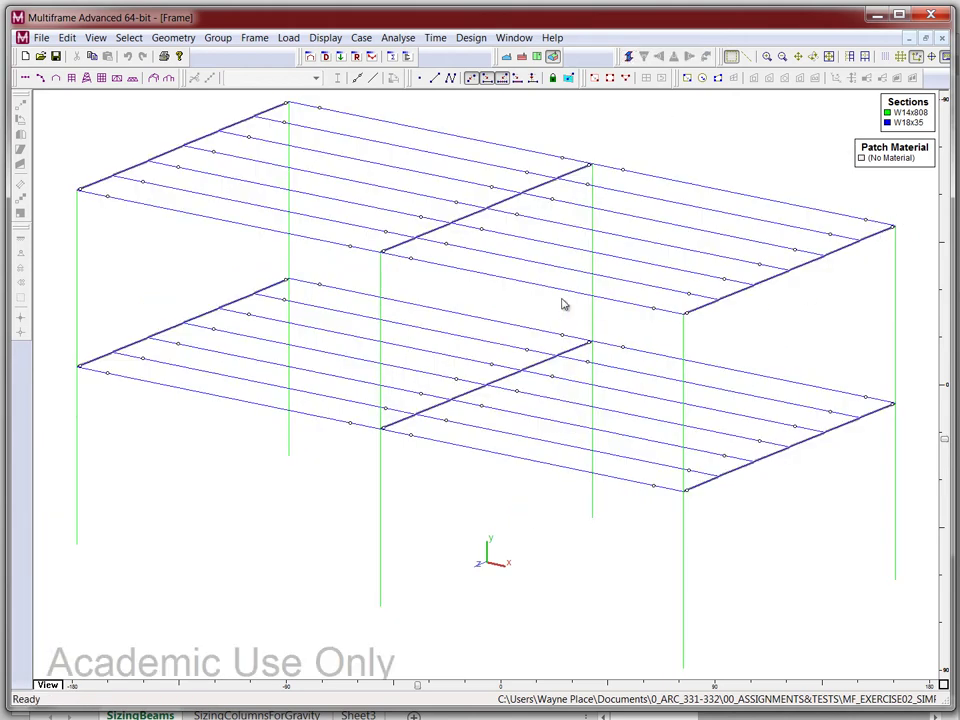
{"action": "left_click", "coordinate": [310, 58]}
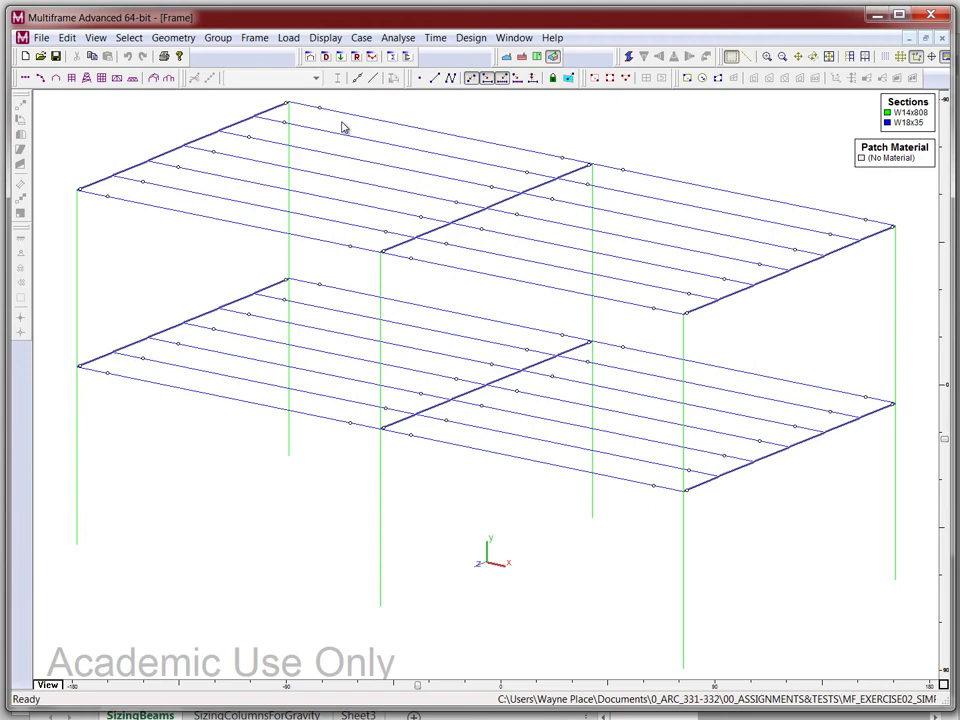
{"action": "left_click", "coordinate": [342, 58]}
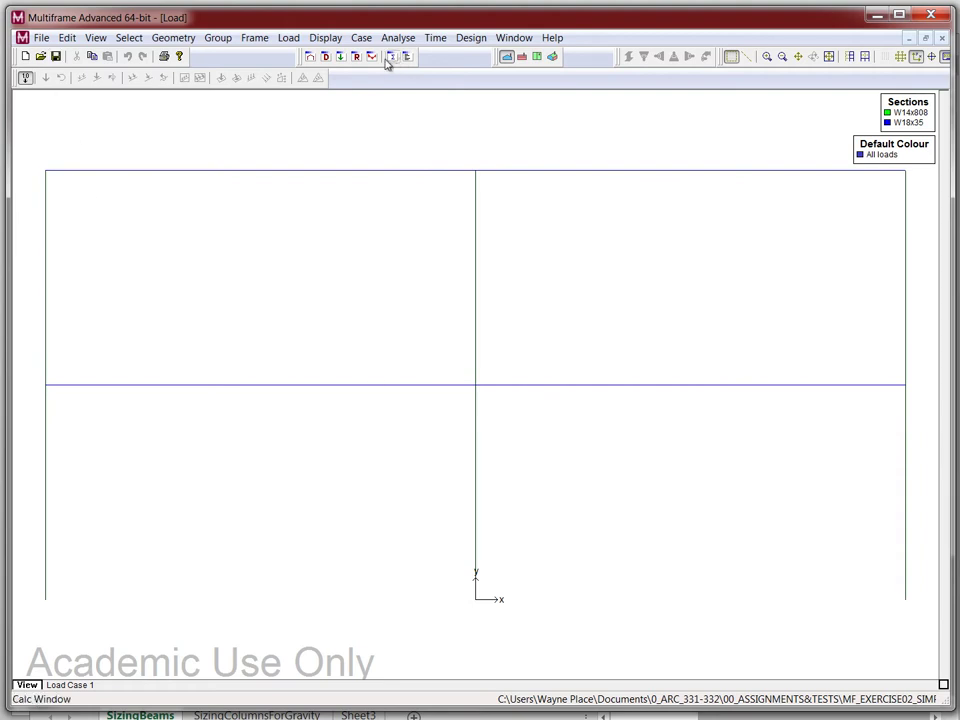
Display the frame in 3-D, tilt it to a flatter angle and zoom in.
{"action": "left_click", "coordinate": [552, 58]}
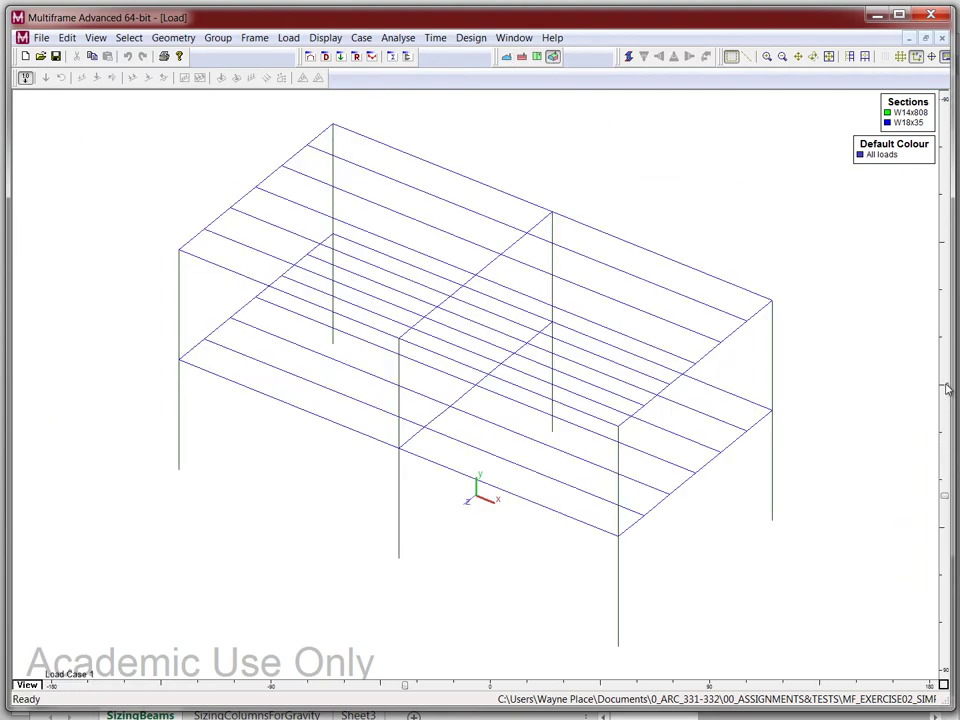
{"action": "left_click", "coordinate": [948, 422]}
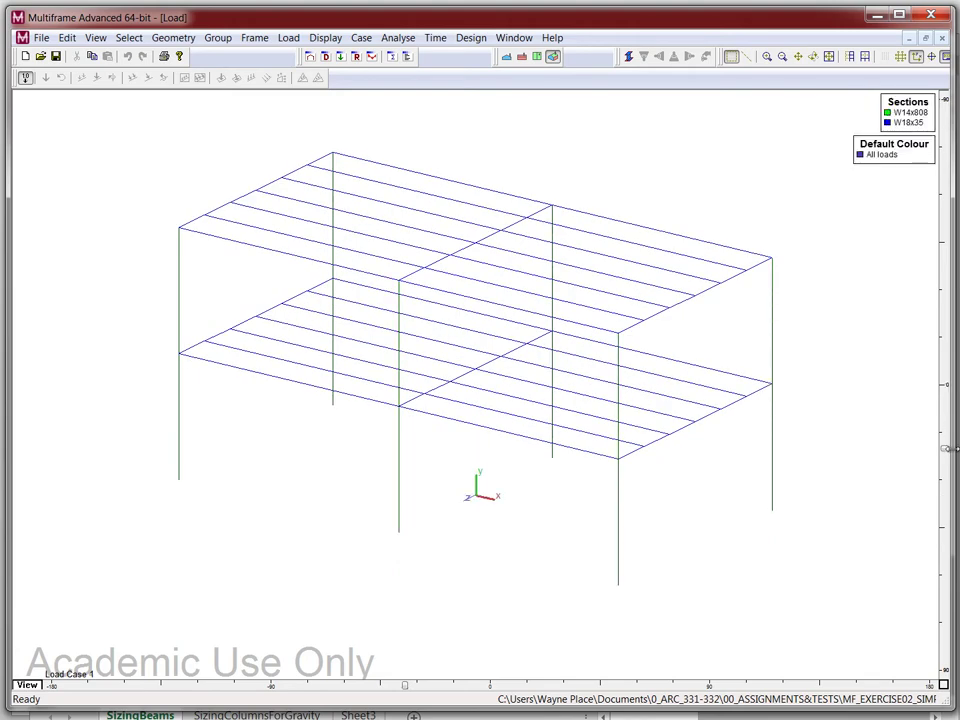
{"action": "left_click_drag", "start_coordinate": [946, 453], "coordinate": [946, 426]}
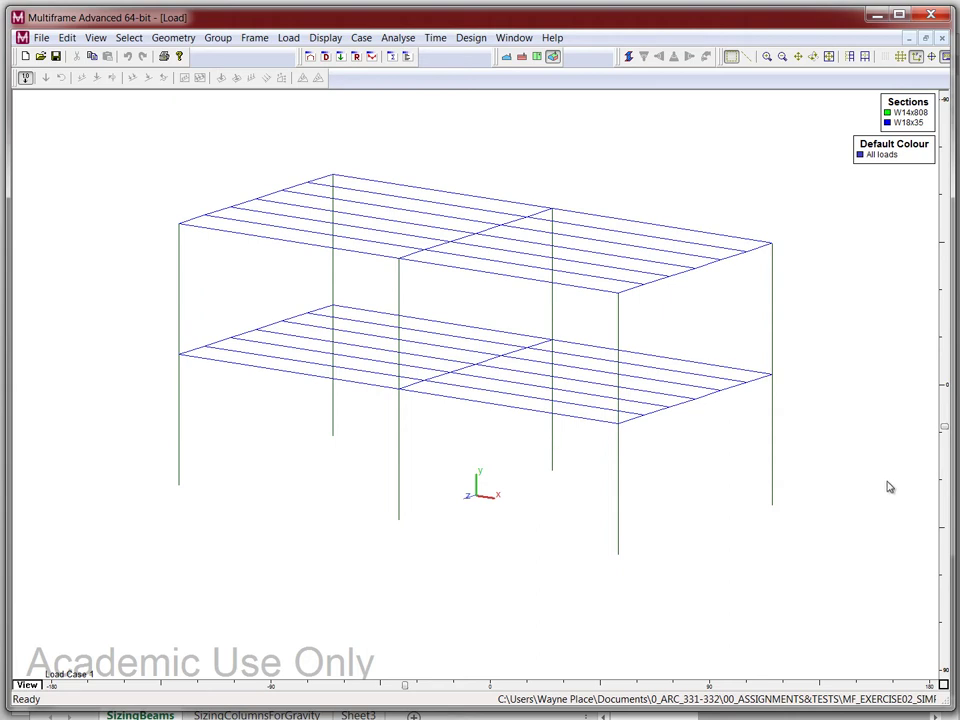
{"action": "scroll", "coordinate": [900, 490], "scroll_direction": "up", "scroll_amount": 1}
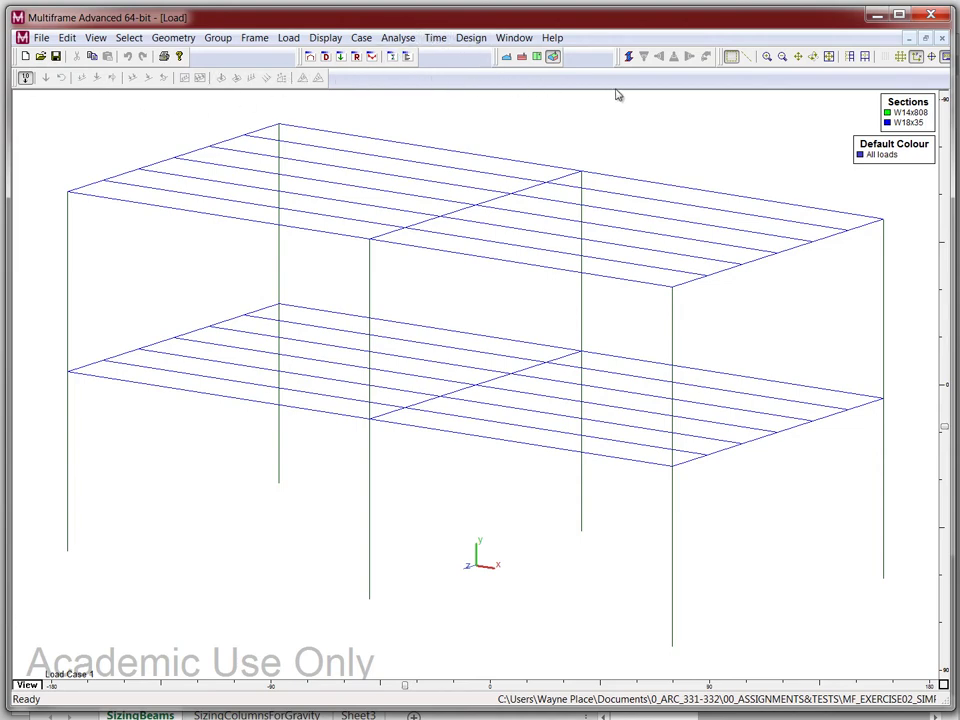
{"action": "left_click", "coordinate": [309, 58]}
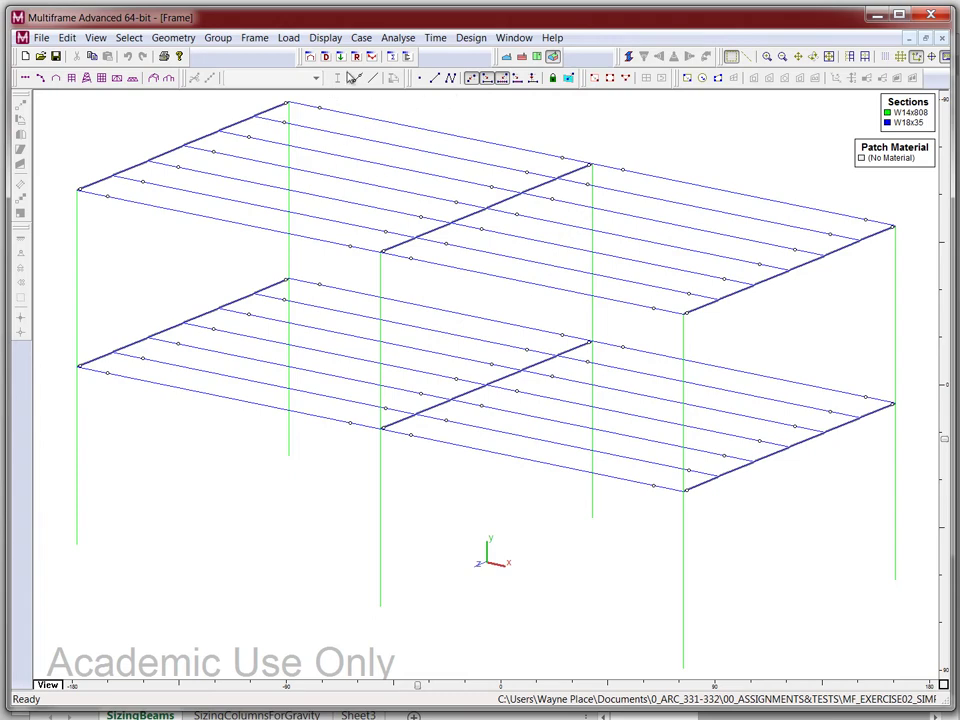
{"action": "left_click", "coordinate": [341, 57]}
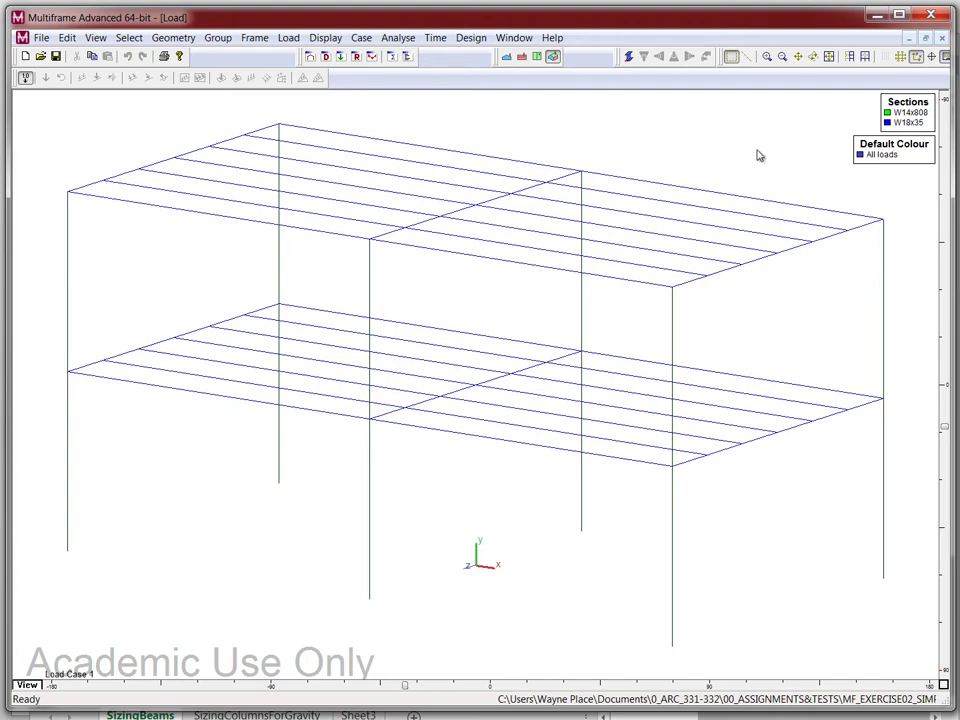
Add a Self Weight case with -32.174 ft/s^2 gravity in y for members and plates.
{"action": "left_click", "coordinate": [362, 38]}
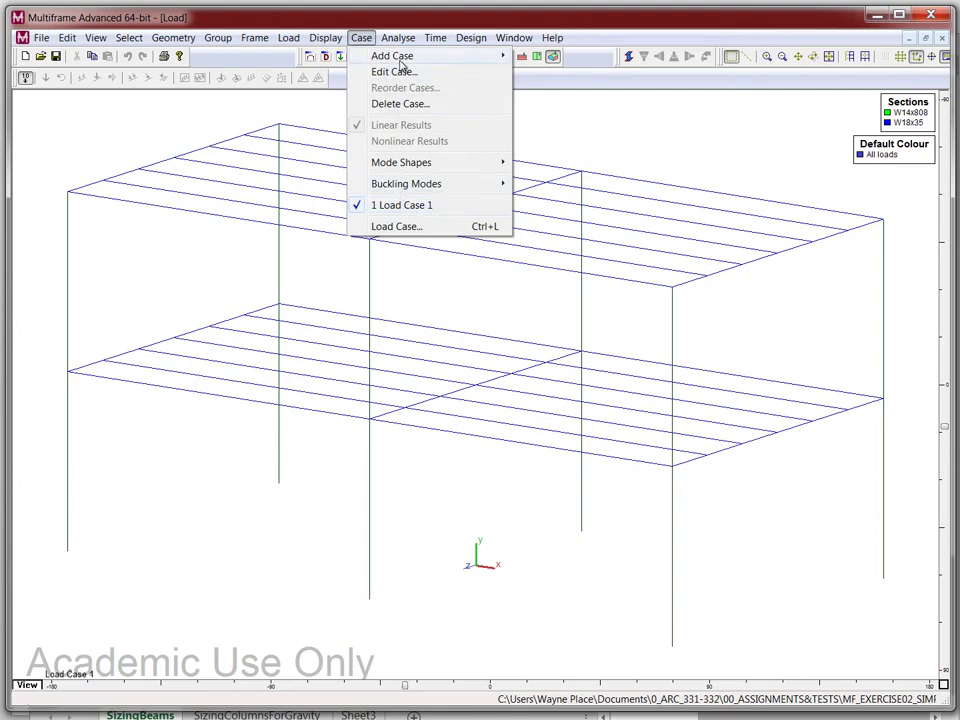
{"action": "mouse_move", "coordinate": [400, 62]}
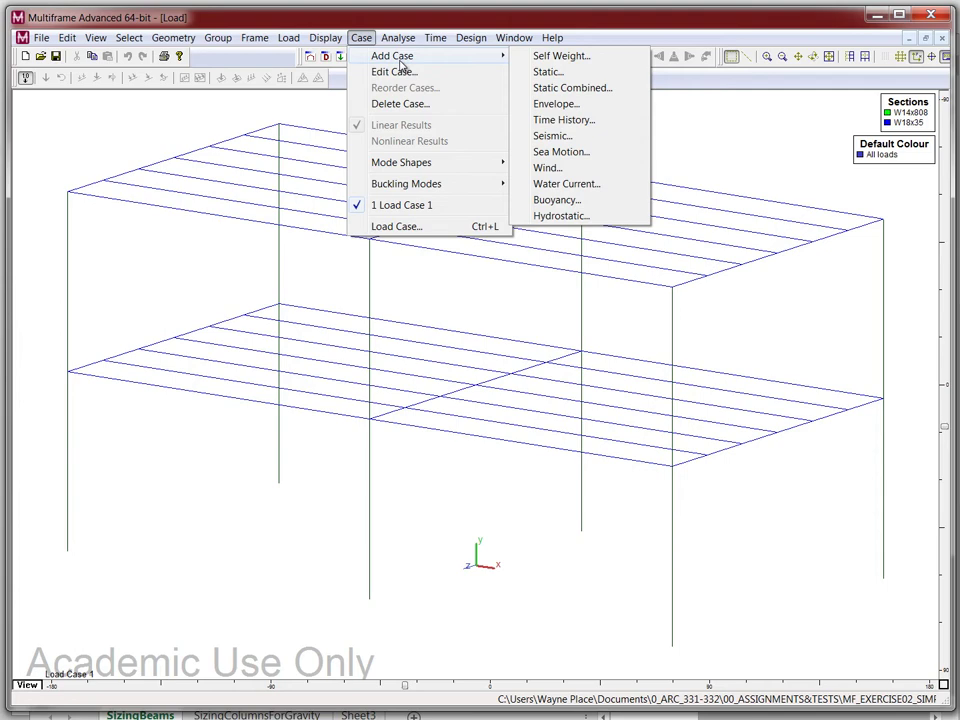
{"action": "left_click", "coordinate": [560, 56]}
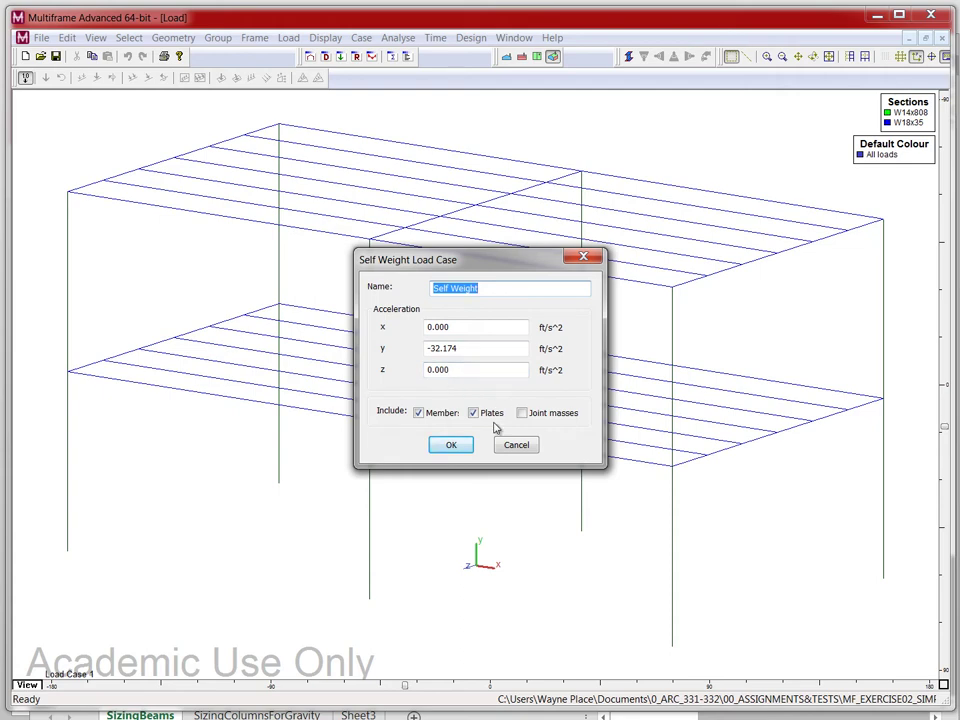
{"action": "left_click", "coordinate": [456, 448]}
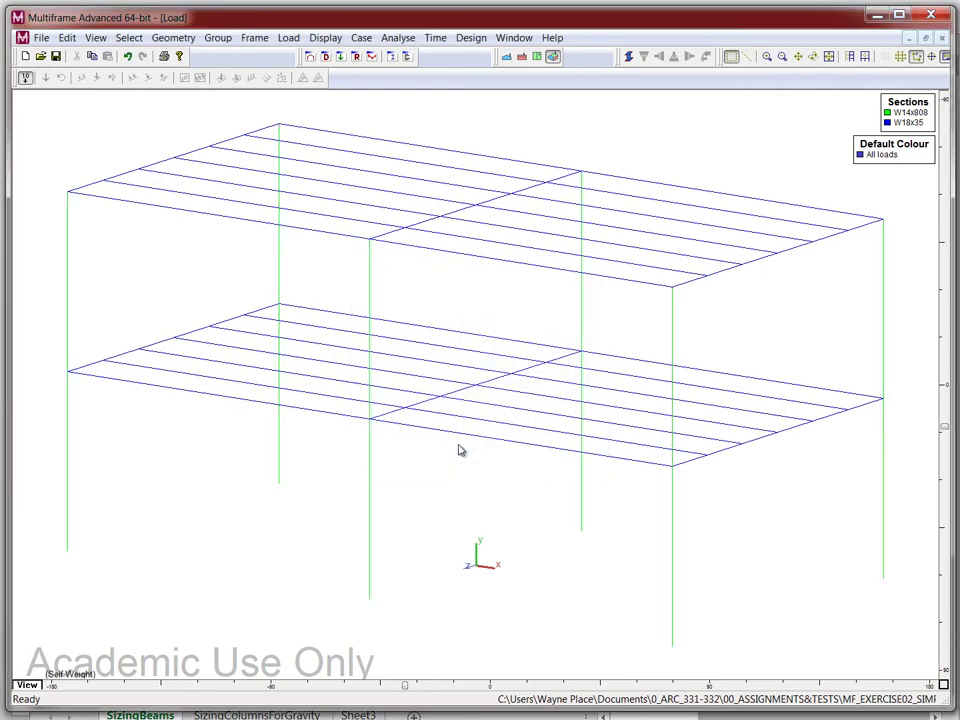
Add a static load case named 'Dead'.
{"action": "left_click", "coordinate": [361, 38]}
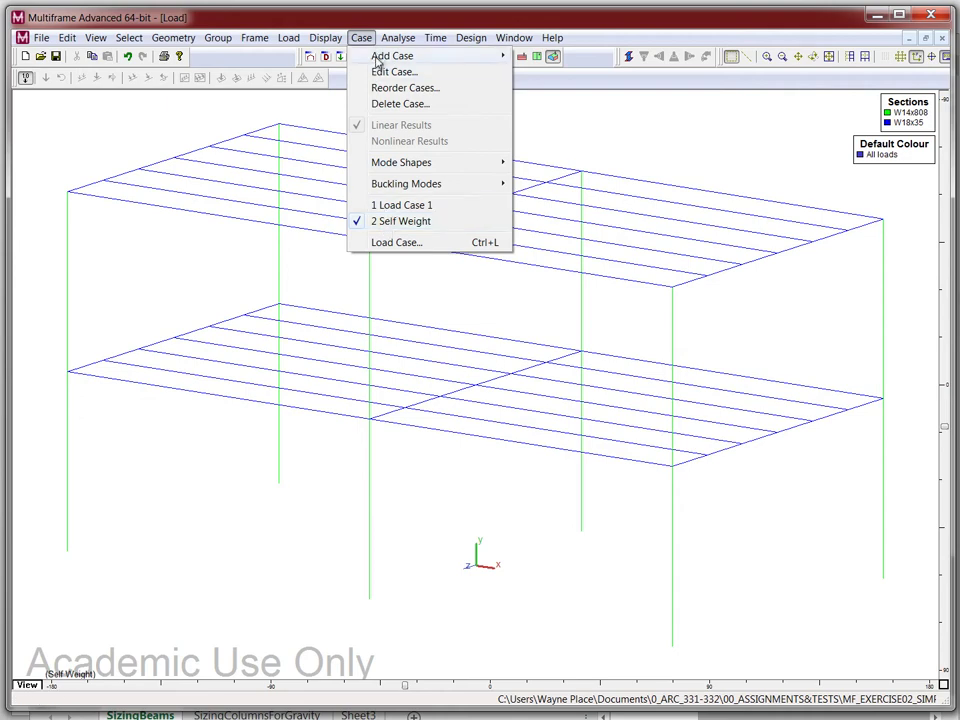
{"action": "mouse_move", "coordinate": [378, 60]}
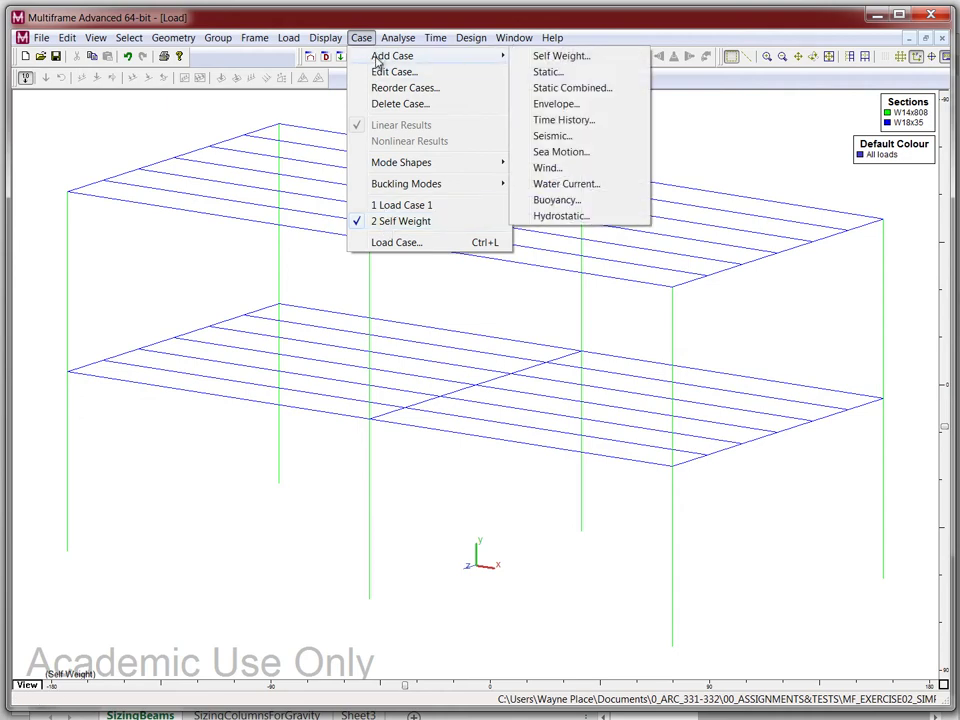
{"action": "left_click", "coordinate": [553, 72]}
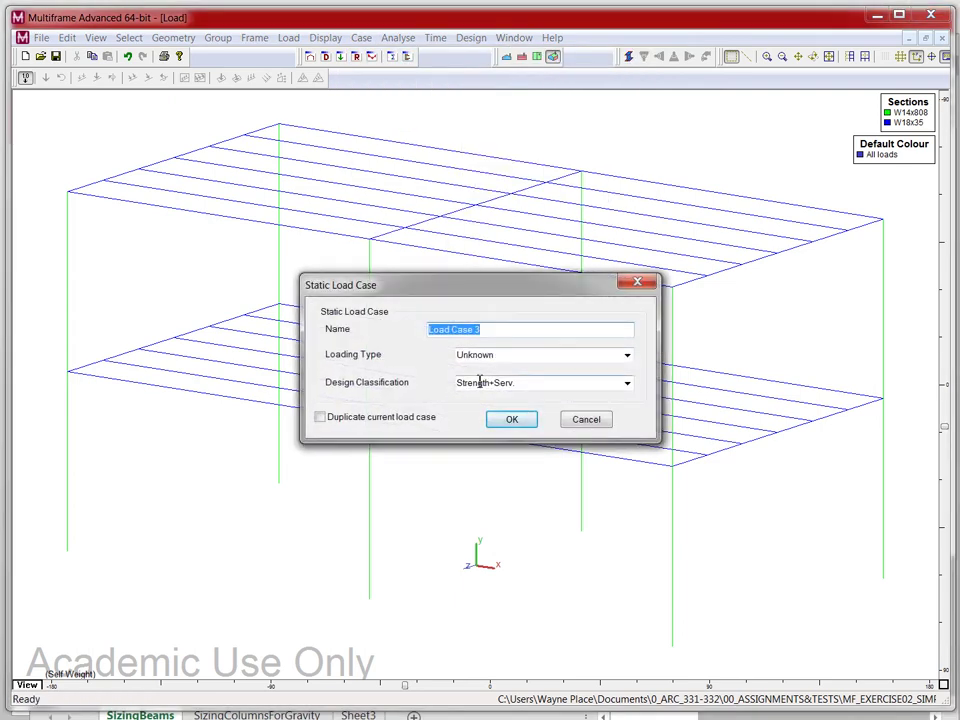
{"action": "type", "text": "Dead"}
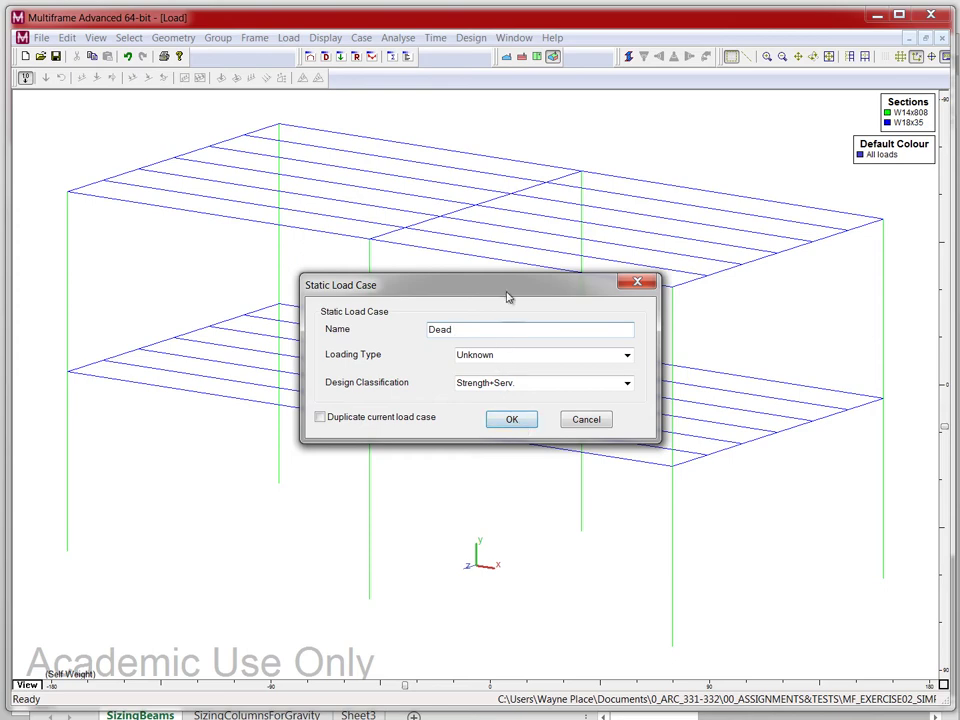
{"action": "left_click_drag", "start_coordinate": [507, 297], "coordinate": [325, 199]}
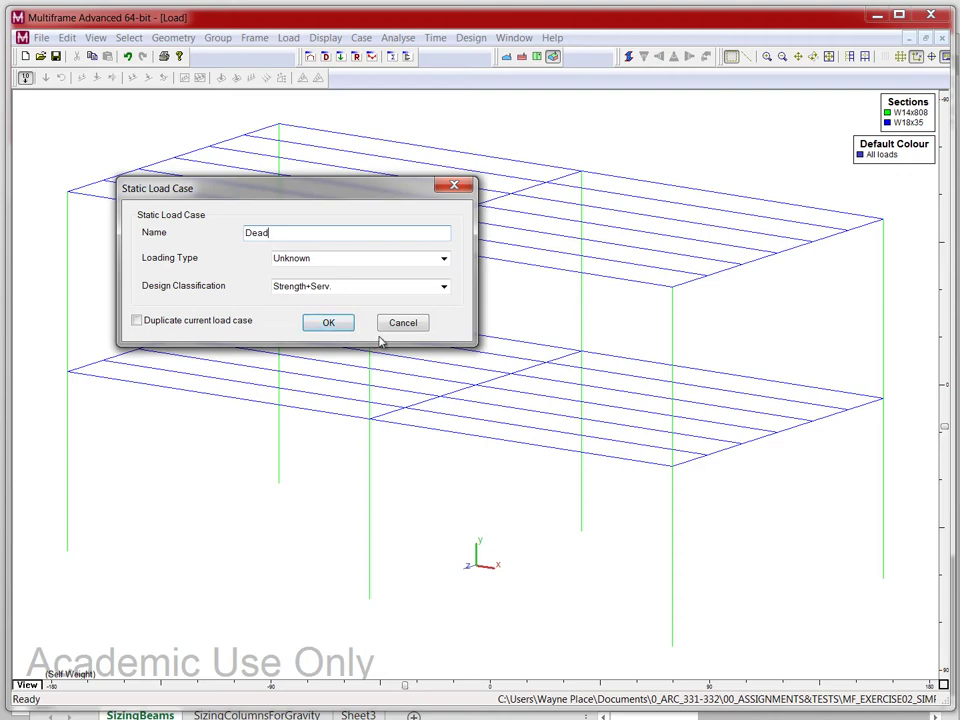
{"action": "left_click", "coordinate": [322, 330]}
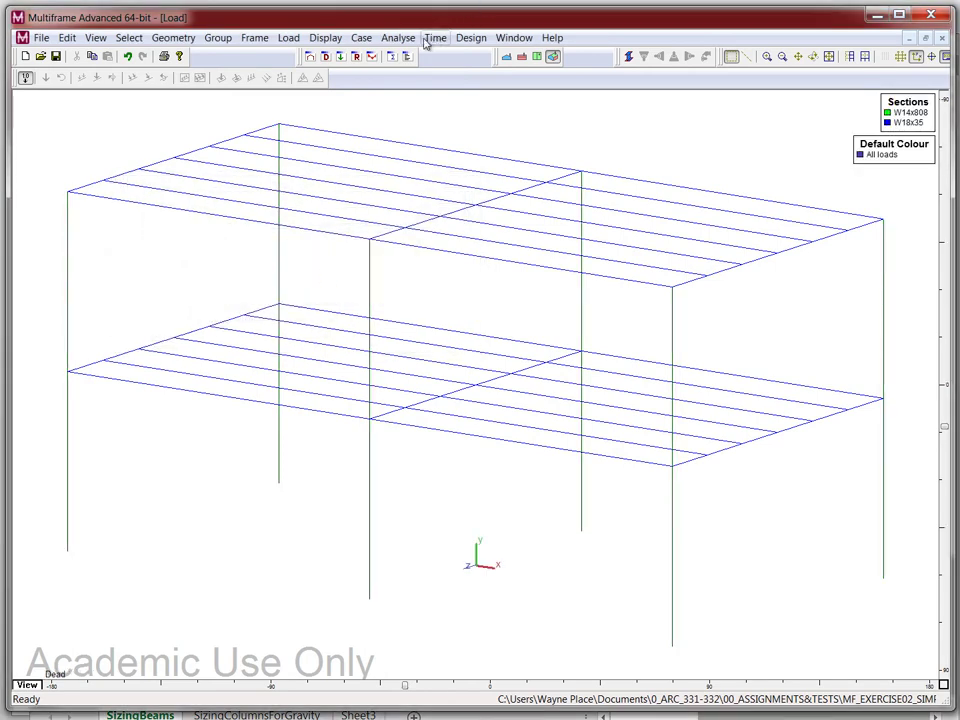
Add a static load case named 'Live' as the fourth load case.
{"action": "left_click", "coordinate": [362, 40]}
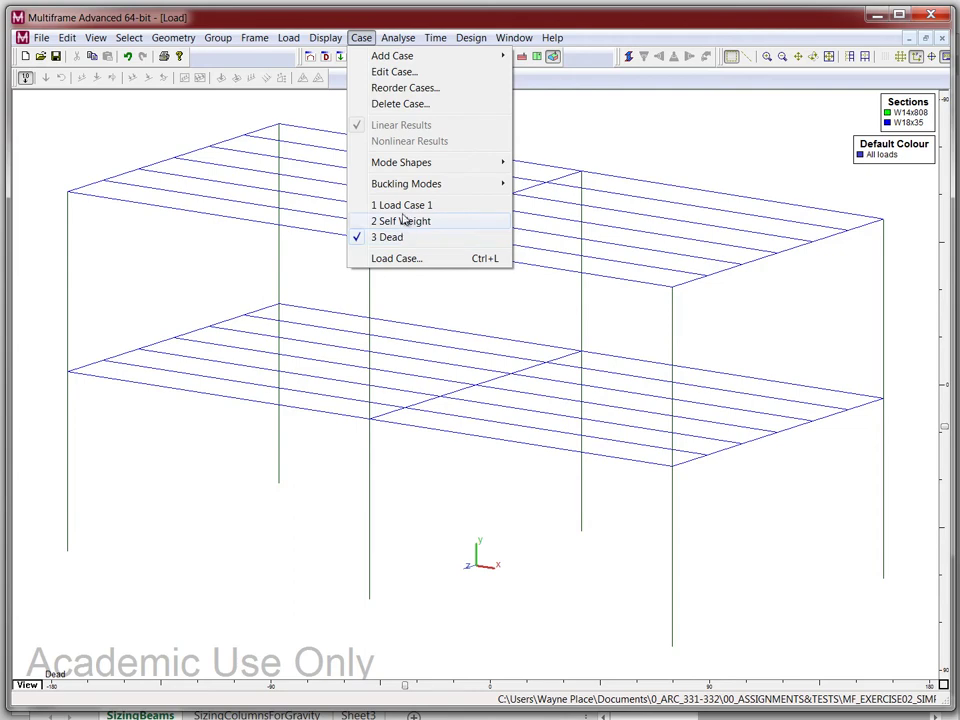
{"action": "mouse_move", "coordinate": [380, 62]}
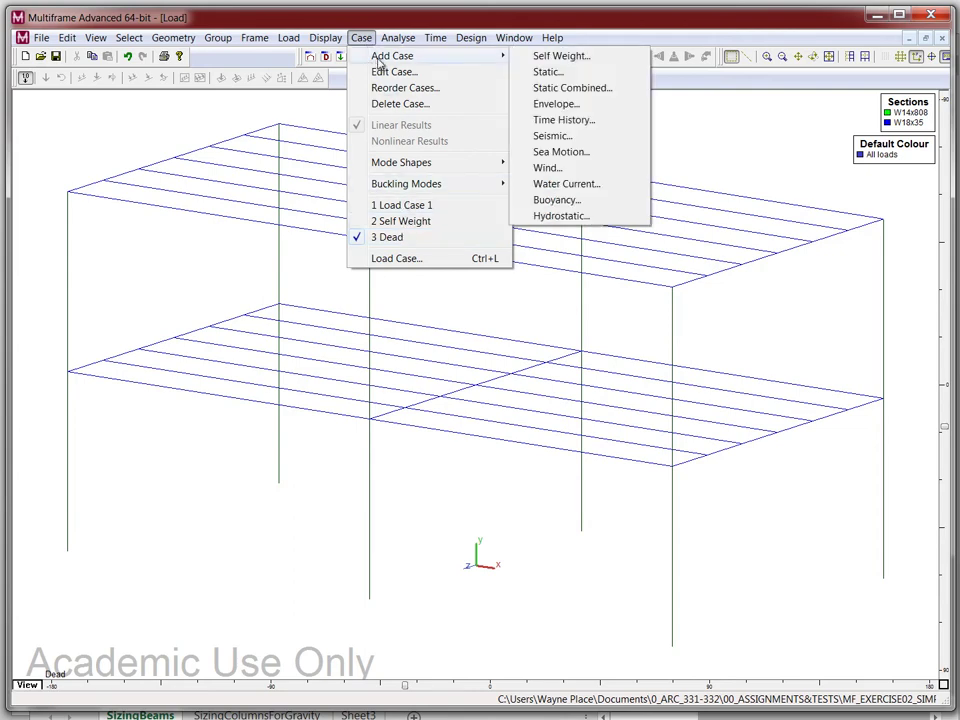
{"action": "left_click", "coordinate": [549, 72]}
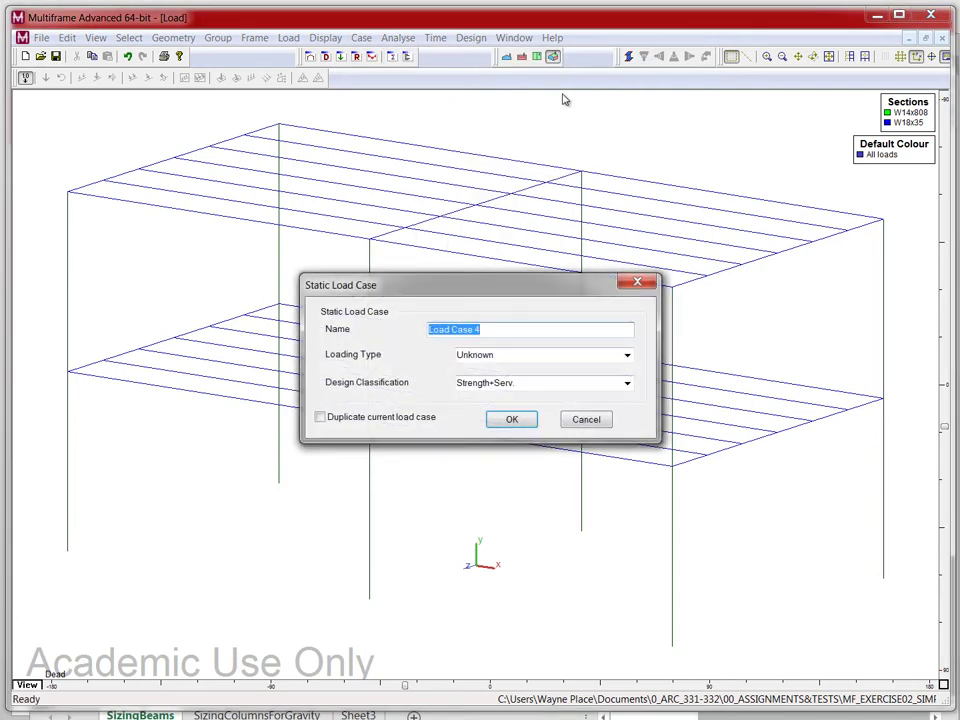
{"action": "type", "text": "L"}
{"action": "key", "text": "BackSpace"}
{"action": "type", "text": "Live"}
{"action": "left_click", "coordinate": [512, 424]}
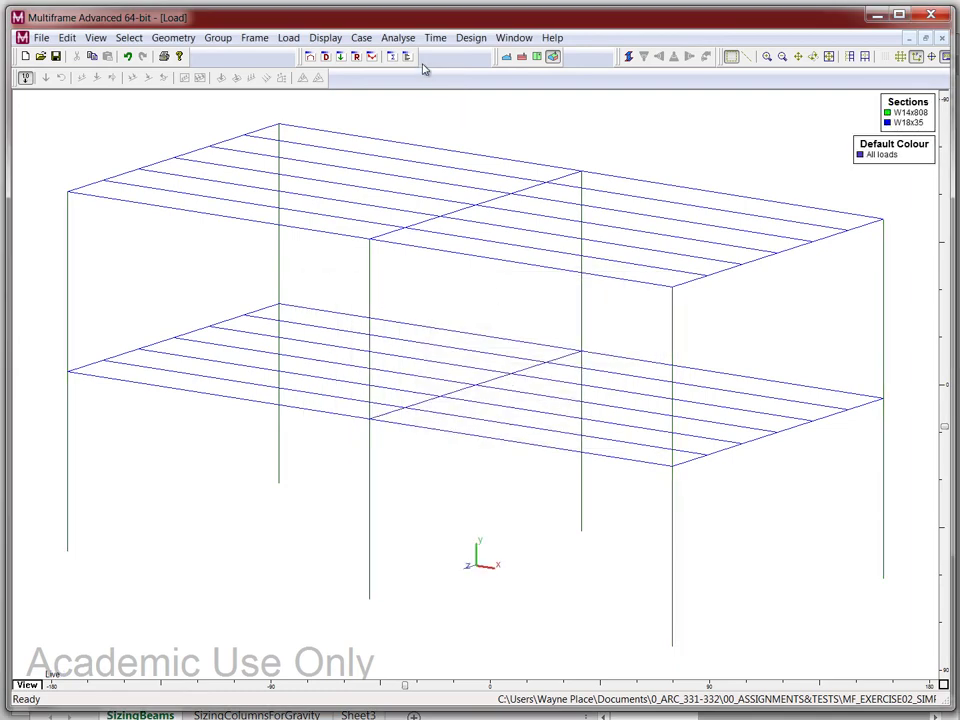
Bring up the Case > Add Case submenu again for the next load case.
{"action": "left_click", "coordinate": [400, 39]}
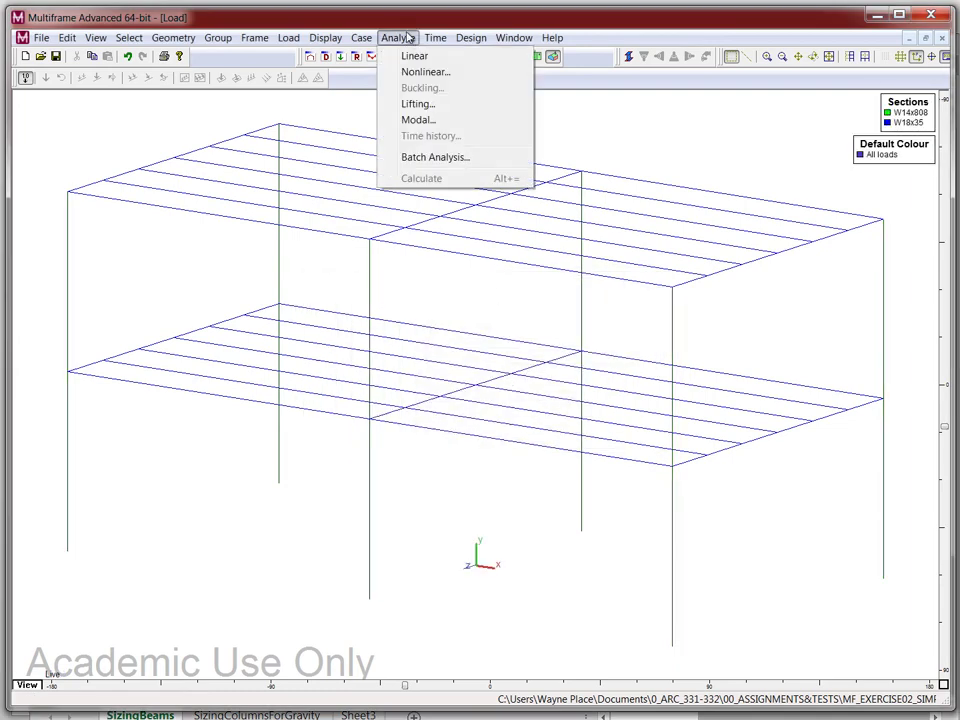
{"action": "mouse_move", "coordinate": [361, 37]}
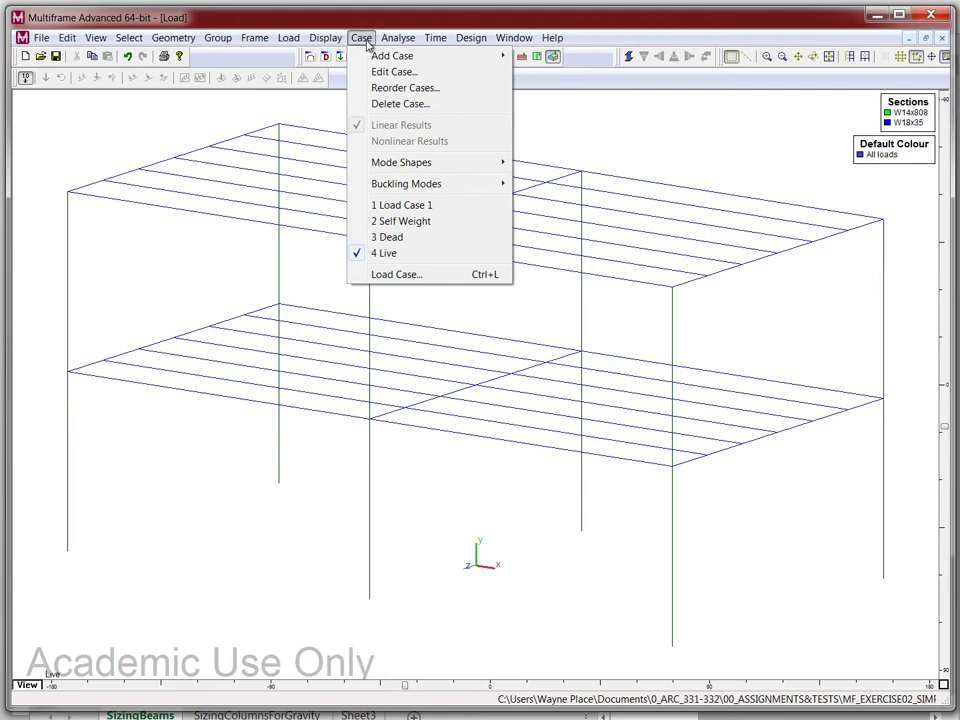
{"action": "mouse_move", "coordinate": [400, 56]}
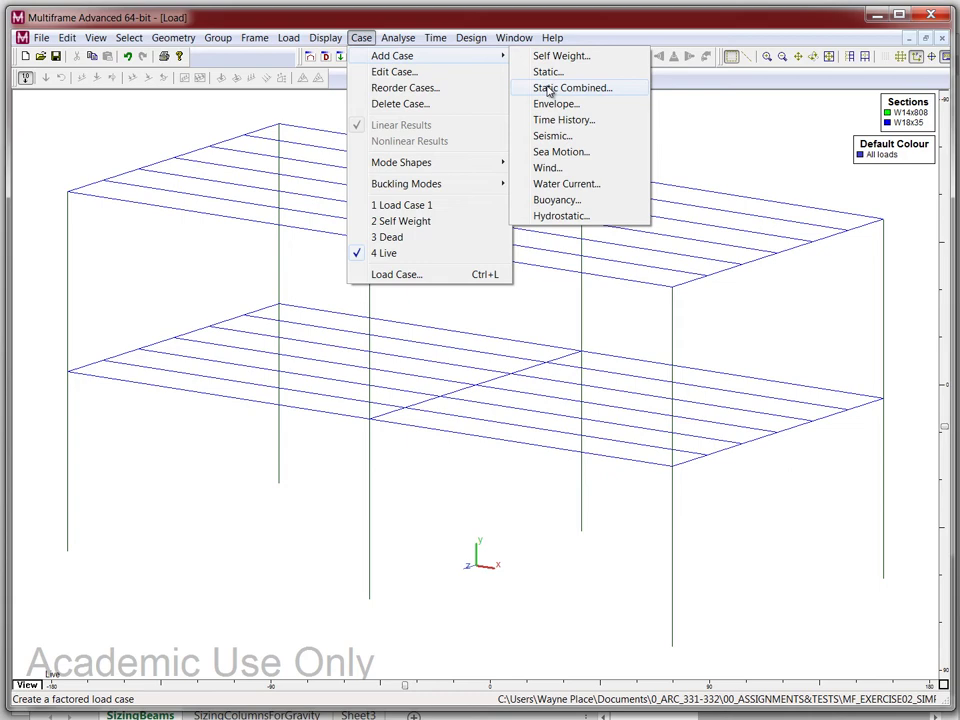
Start a combined load case named '1.2Se+1.2D+1.6L' with Self Weight factor 1.2.
{"action": "left_click", "coordinate": [548, 88]}
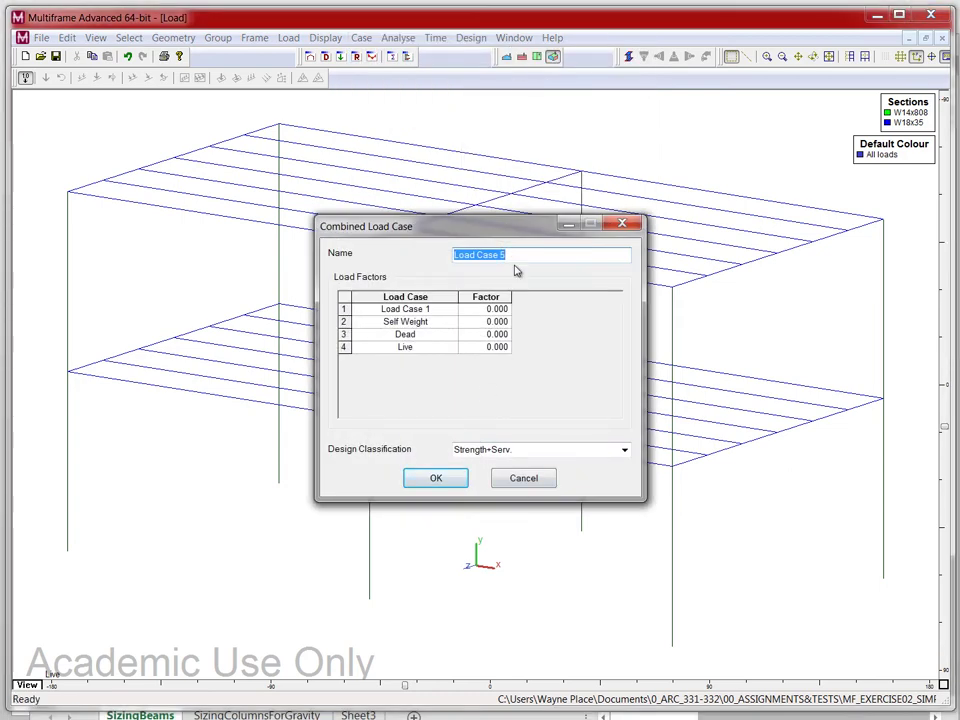
{"action": "type", "text": "1.2Se+1.2D+1.6L"}
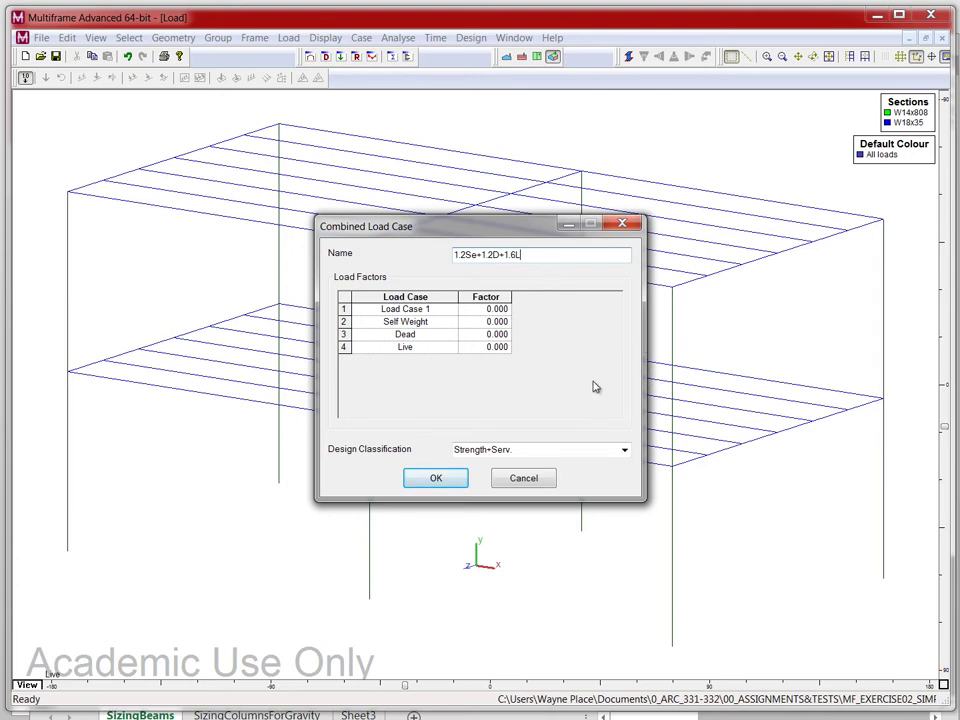
{"action": "left_click", "coordinate": [477, 323]}
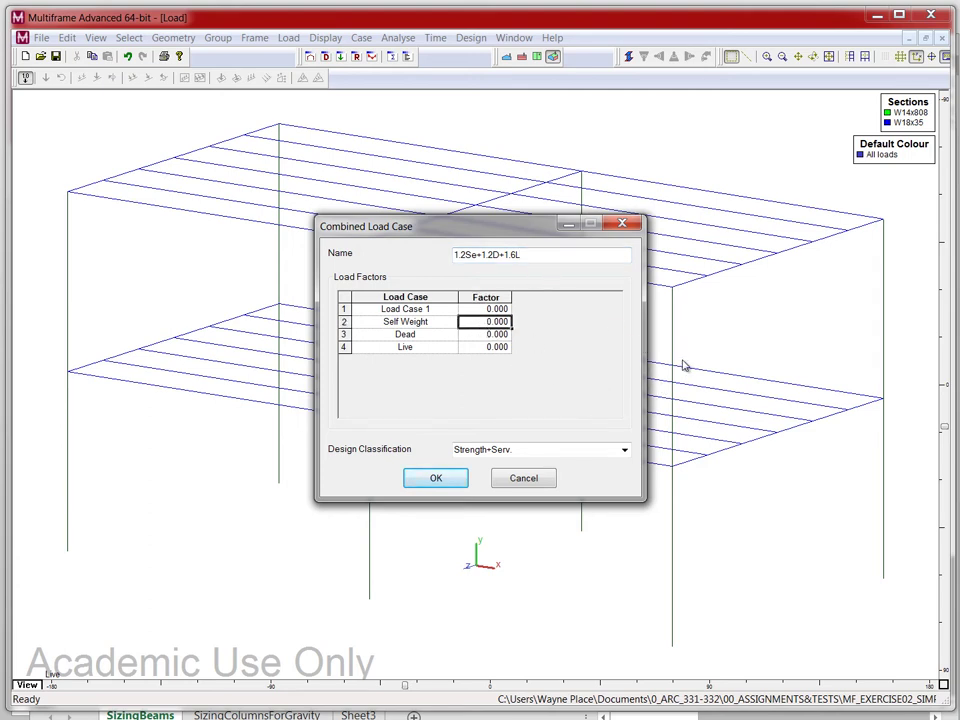
{"action": "key", "text": "Delete"}
{"action": "type", "text": "1.2"}
{"action": "left_click", "coordinate": [476, 334]}
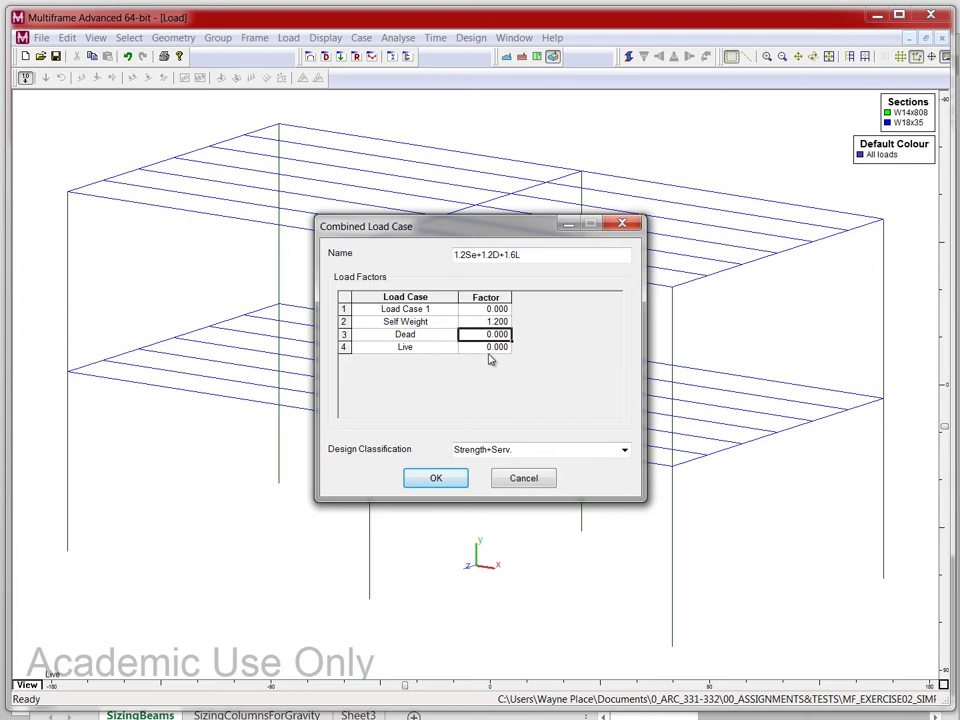
Set the Dead factor to 1.2 and the Live factor to 1.6, and create the case.
{"action": "key", "text": "Delete"}
{"action": "type", "text": "1.2"}
{"action": "left_click", "coordinate": [474, 349]}
{"action": "key", "text": "Delete"}
{"action": "type", "text": "1"}
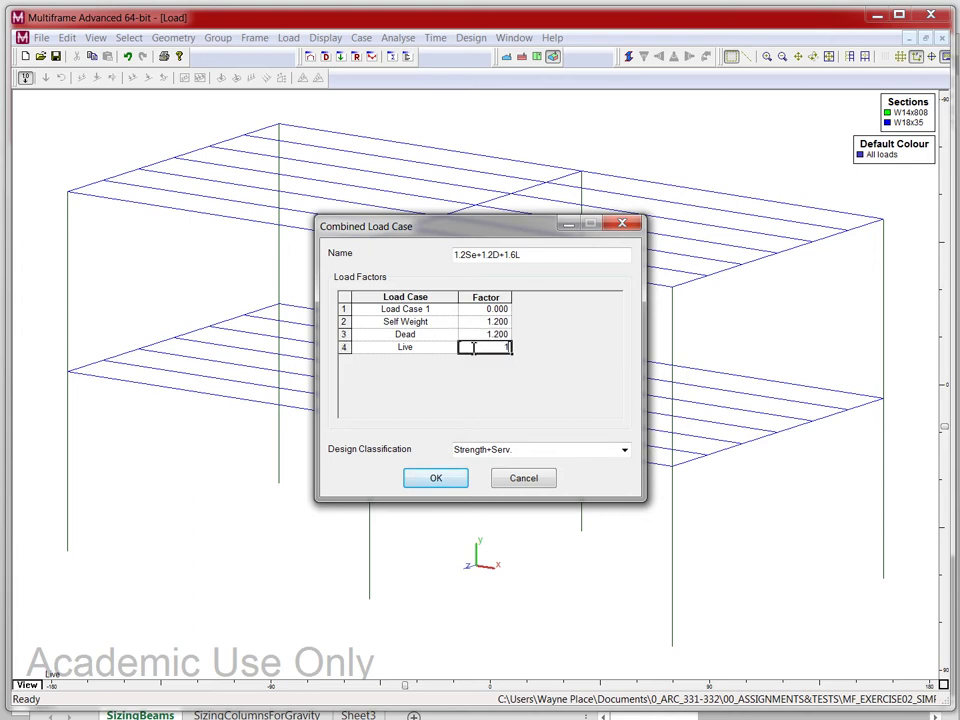
{"action": "type", "text": ".6"}
{"action": "left_click", "coordinate": [402, 337]}
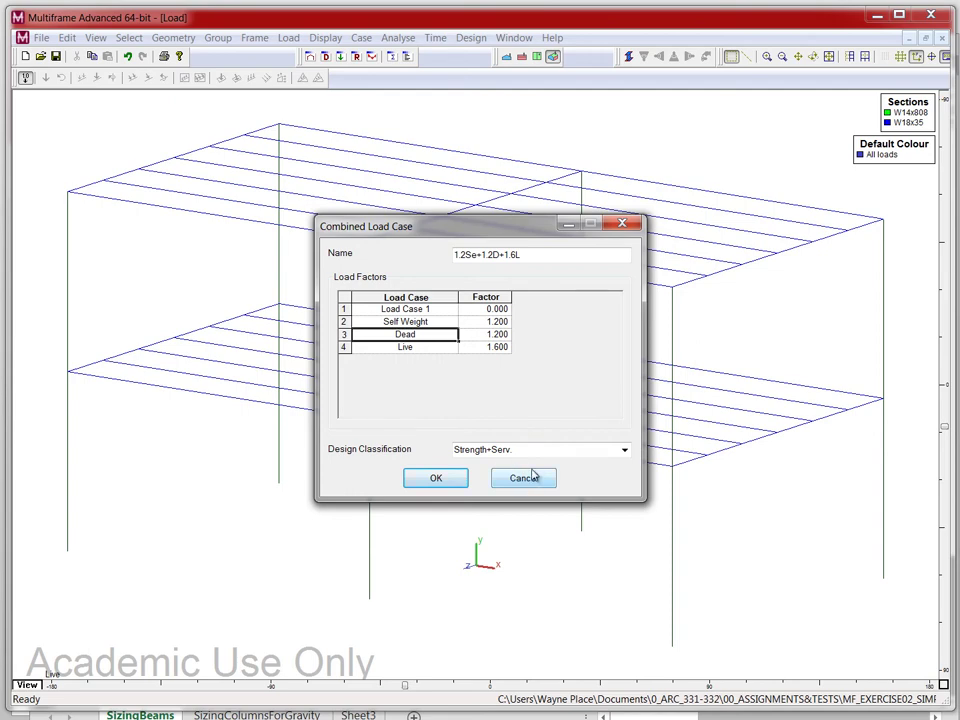
{"action": "left_click", "coordinate": [448, 478]}
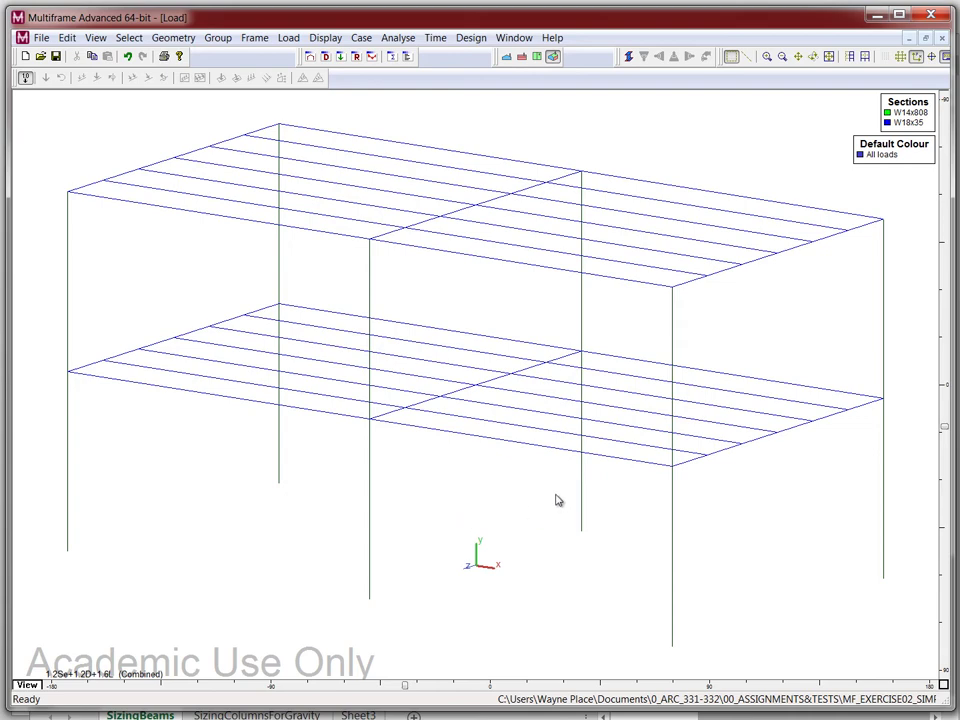
Delete the unused Load Case 1 through Case > Delete Case.
{"action": "left_click", "coordinate": [362, 40]}
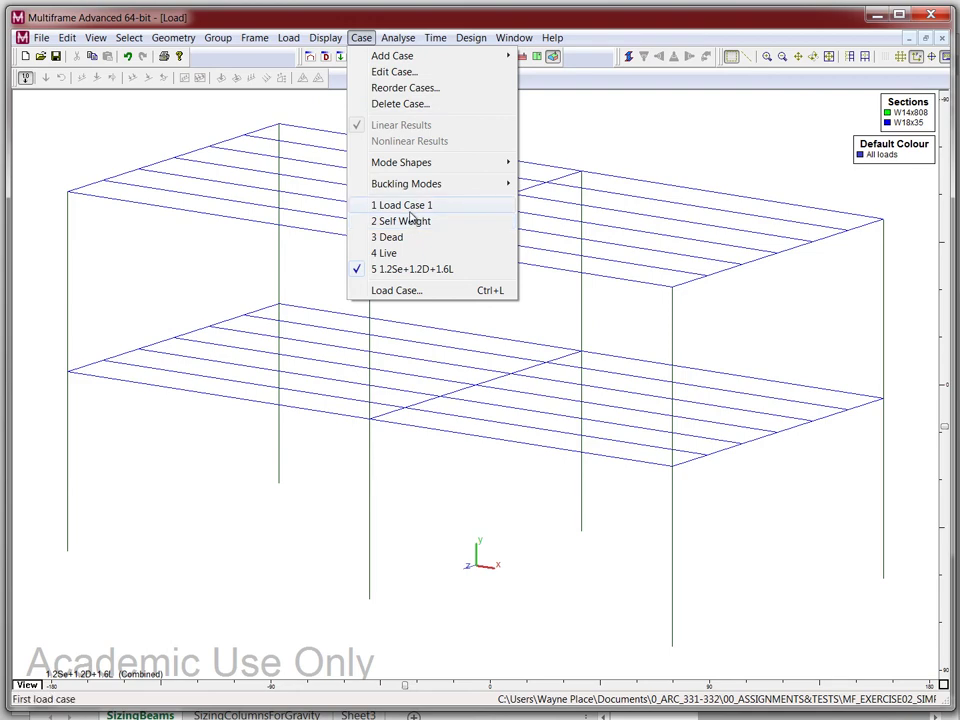
{"action": "left_click", "coordinate": [405, 104]}
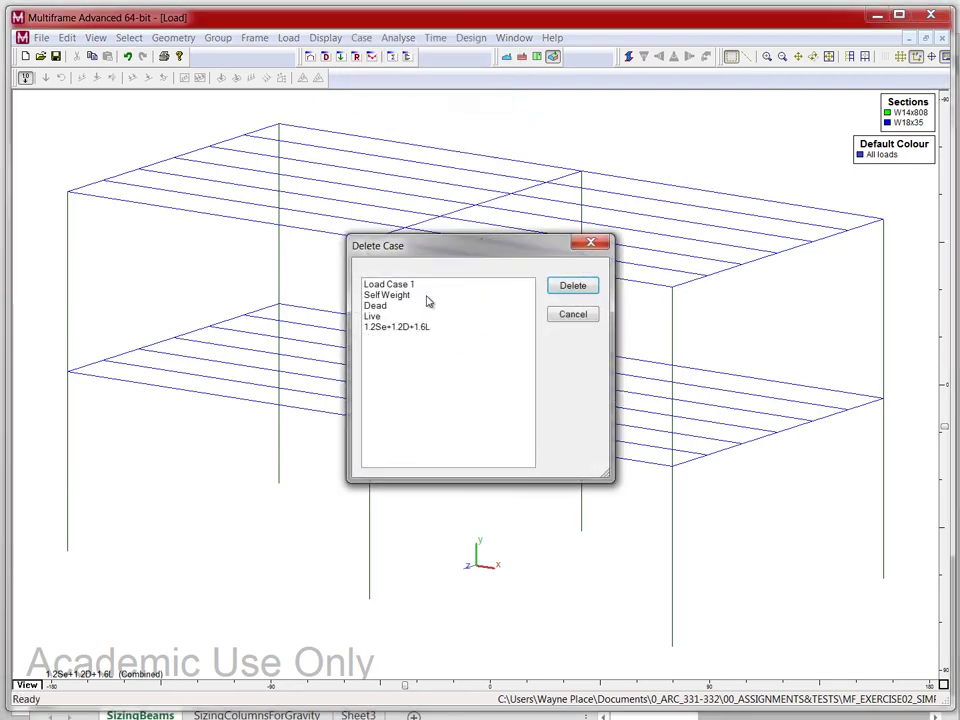
{"action": "left_click", "coordinate": [418, 284]}
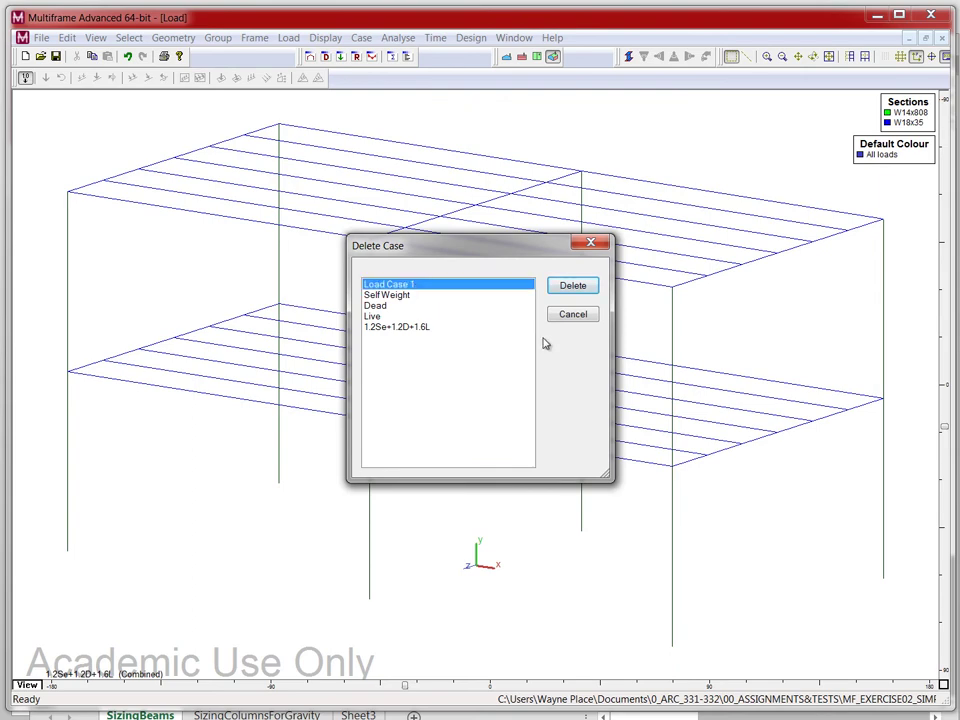
{"action": "left_click", "coordinate": [585, 285]}
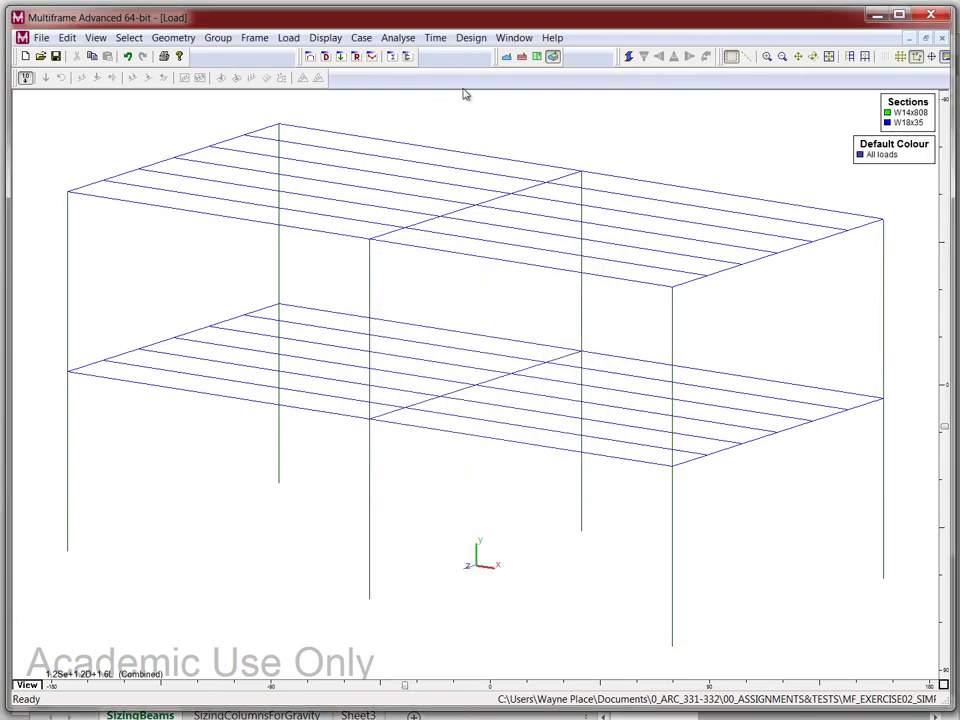
{"action": "left_click", "coordinate": [364, 40]}
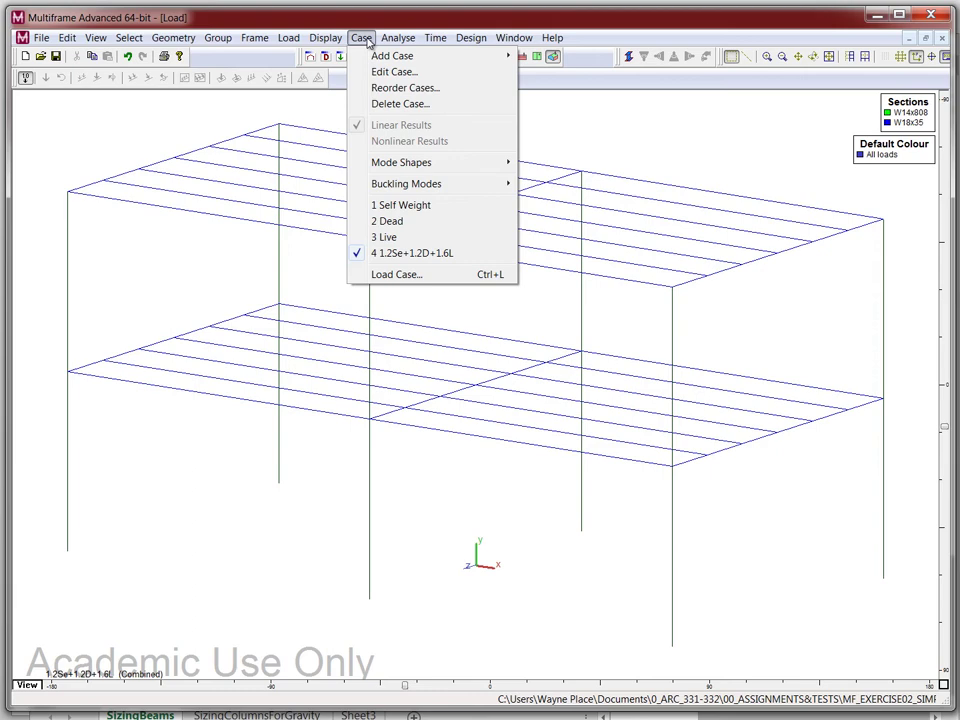
{"action": "left_click", "coordinate": [725, 144]}
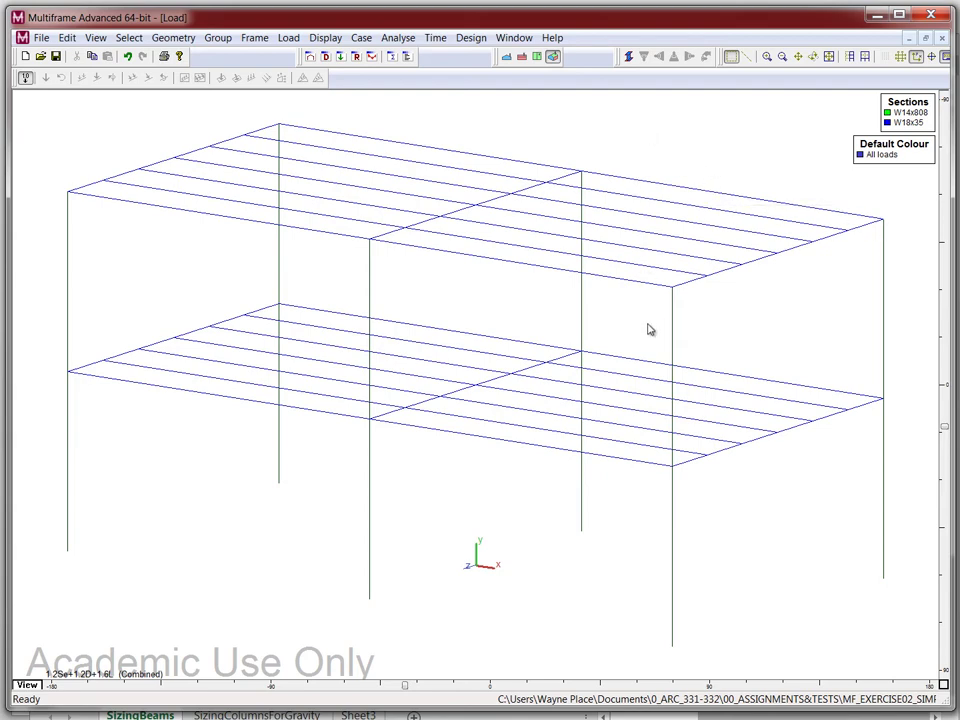
{"action": "left_click", "coordinate": [362, 38]}
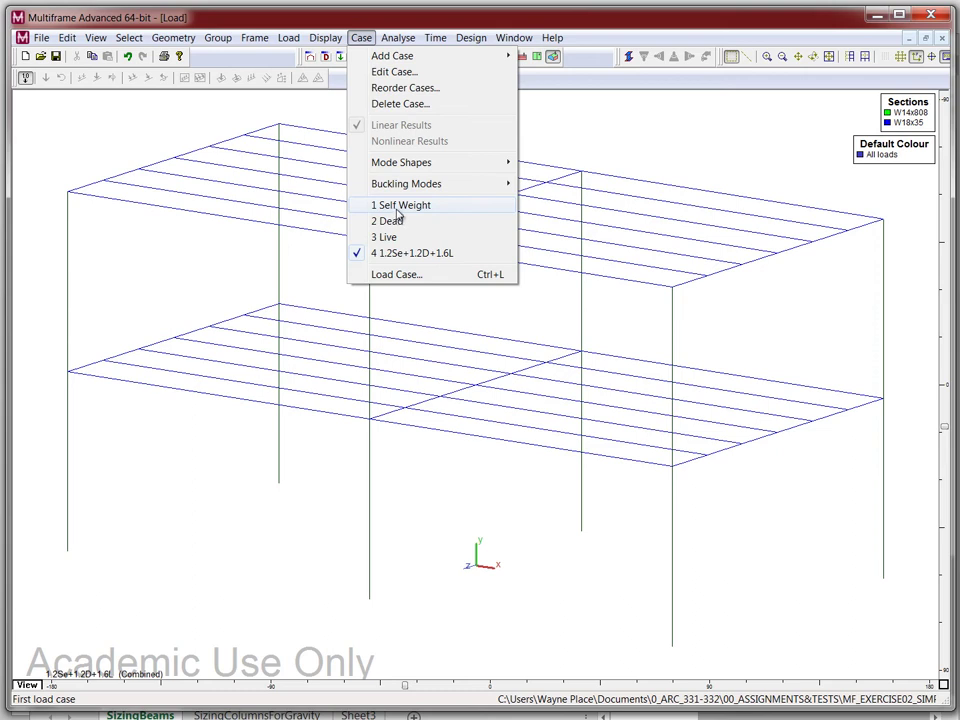
{"action": "left_click", "coordinate": [541, 574]}
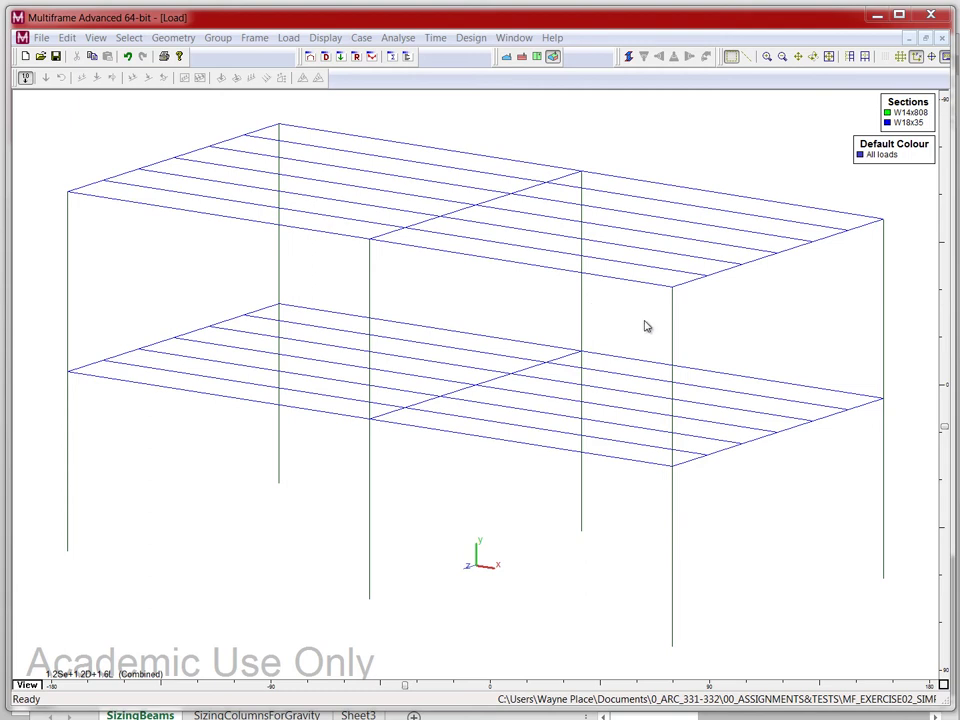
Box-select the roof members of the right bay and the left bay.
{"action": "left_click_drag", "start_coordinate": [645, 320], "coordinate": [611, 178]}
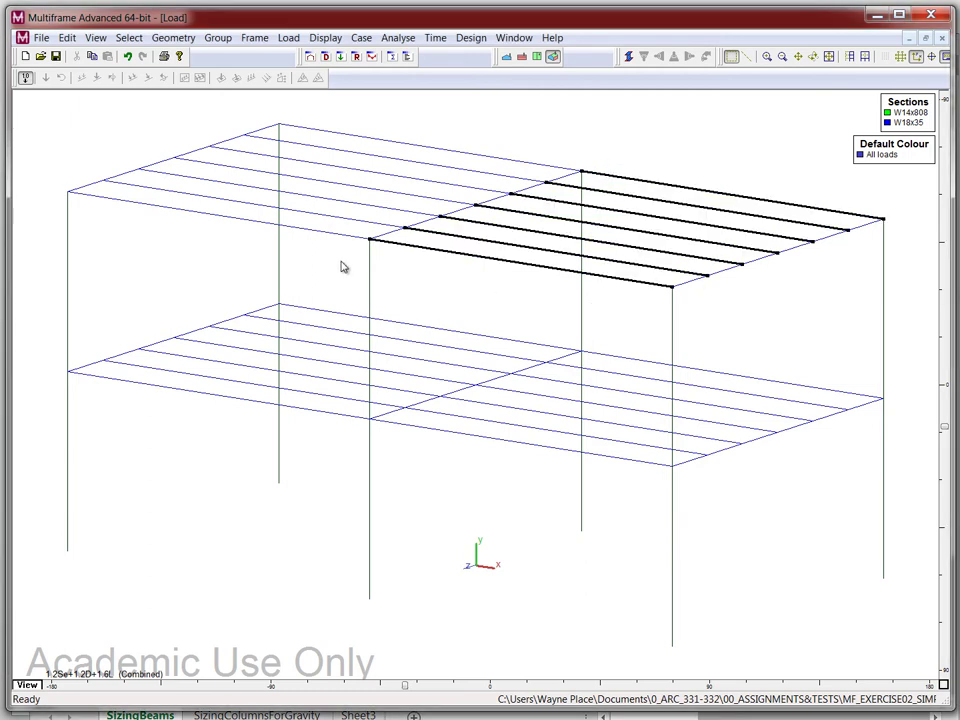
{"action": "left_click_drag", "start_coordinate": [341, 268], "coordinate": [306, 133]}
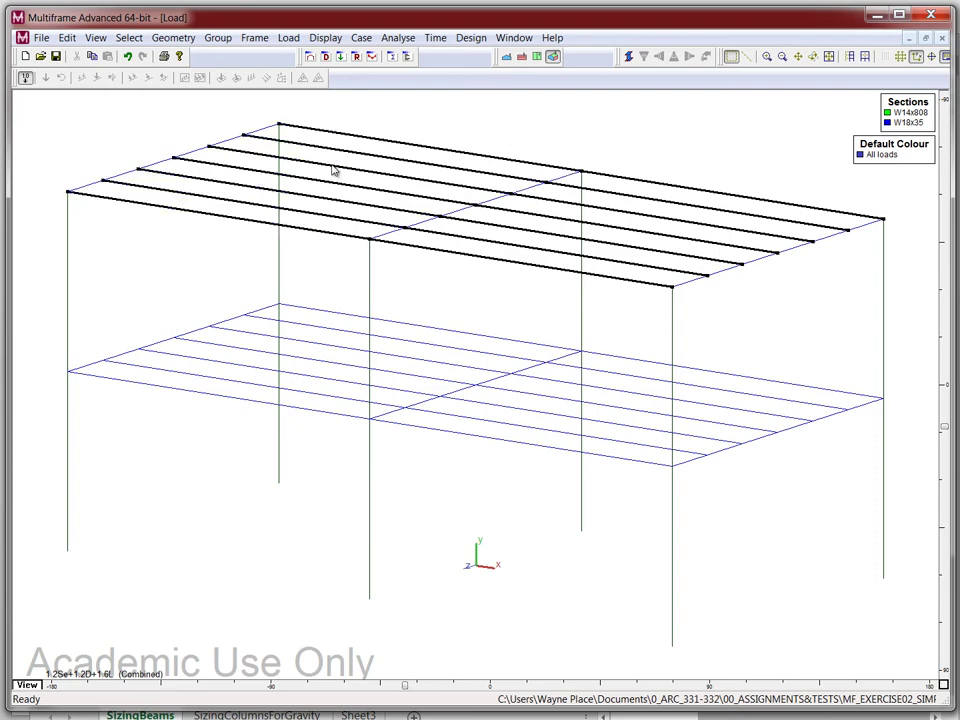
{"action": "left_click", "coordinate": [288, 37]}
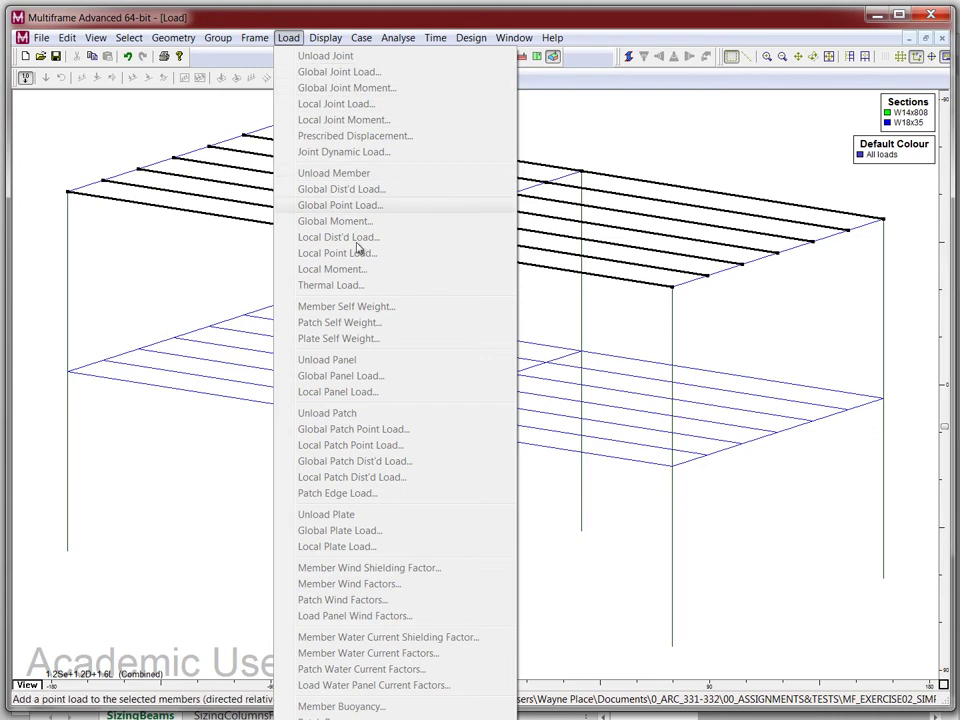
{"action": "left_click", "coordinate": [289, 39]}
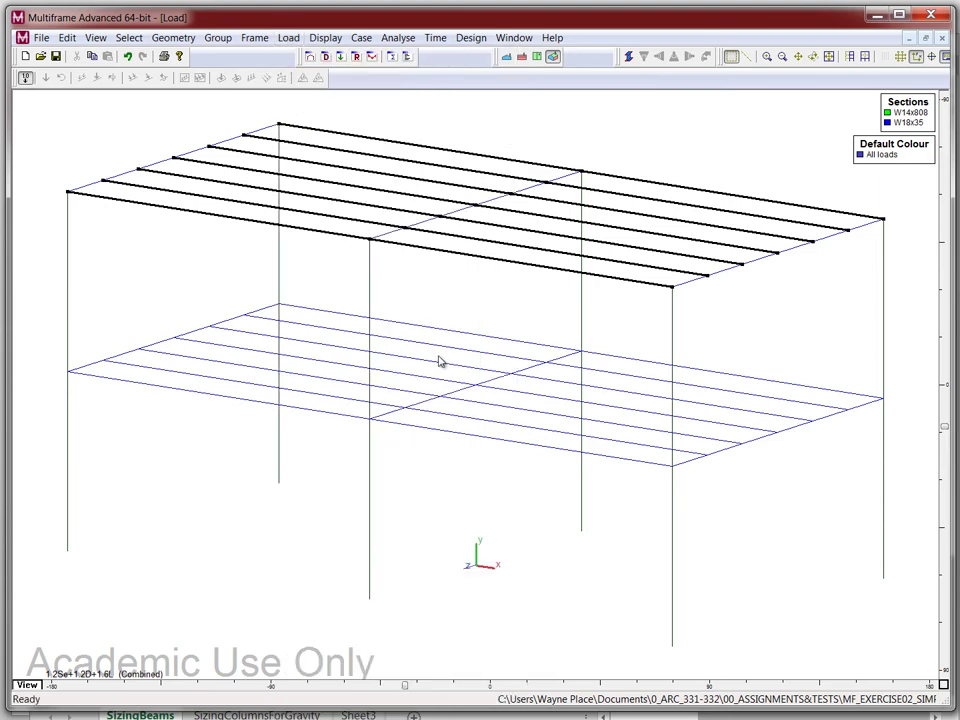
{"action": "left_click", "coordinate": [365, 39]}
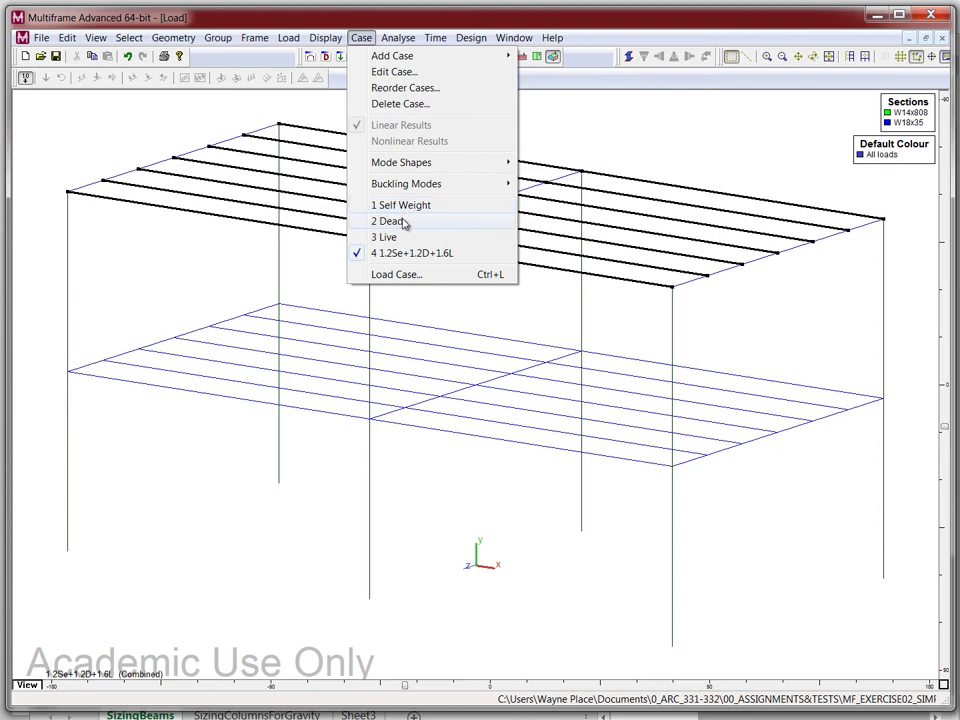
Make 2 Dead the active load case.
{"action": "left_click", "coordinate": [404, 222]}
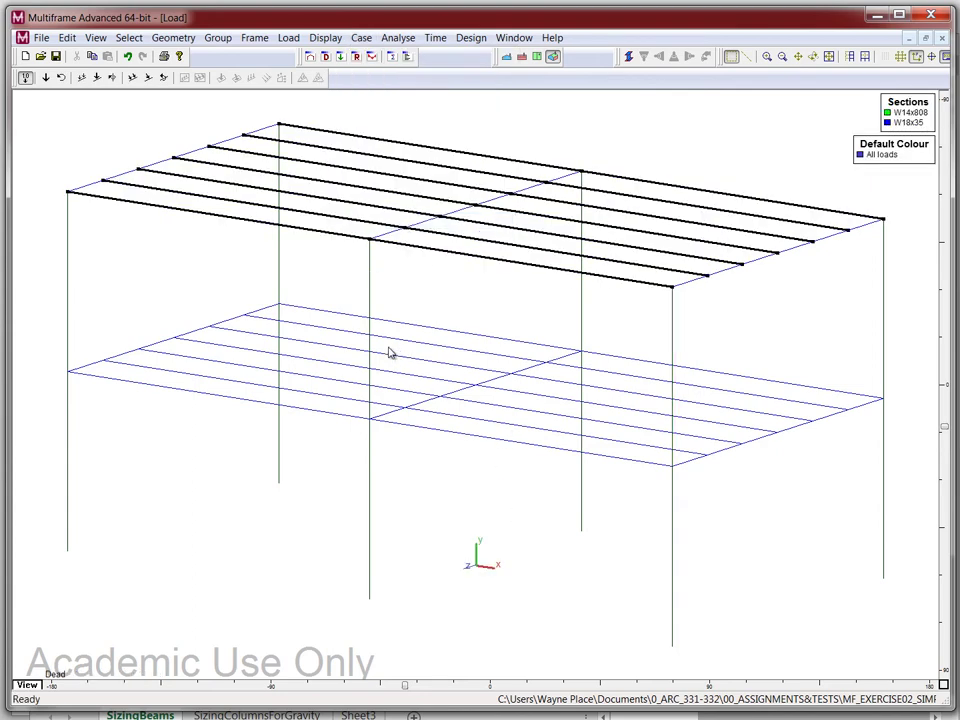
{"action": "left_click", "coordinate": [288, 38]}
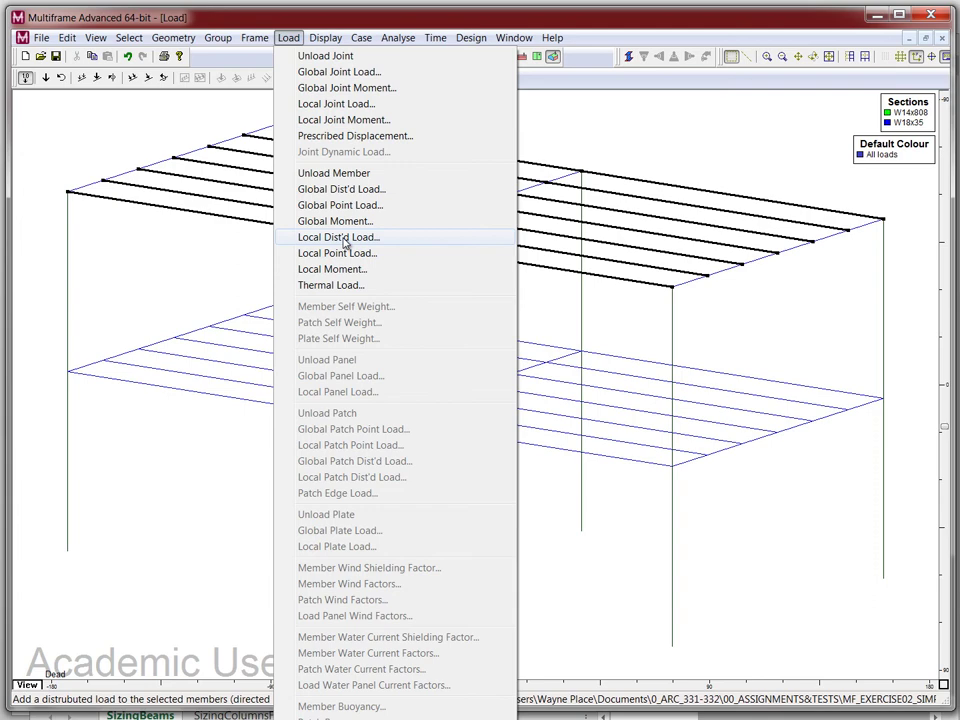
Start a global distributed load on the selected roof beams, with a magnitude of 0.1 kip/ft at both ends.
{"action": "left_click", "coordinate": [347, 190]}
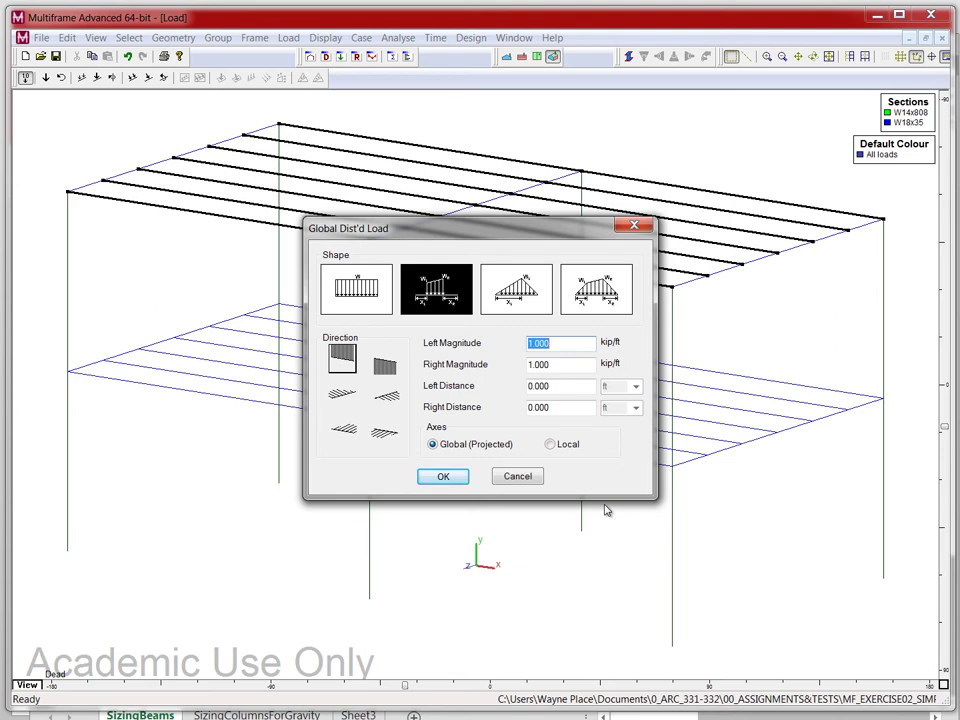
{"action": "key", "text": "BackSpace"}
{"action": "type", "text": ".1"}
Confirm the Global Dist'd Load so every roof beam carries 0.1 kip/ft under Dead.
{"action": "left_click", "coordinate": [453, 477]}
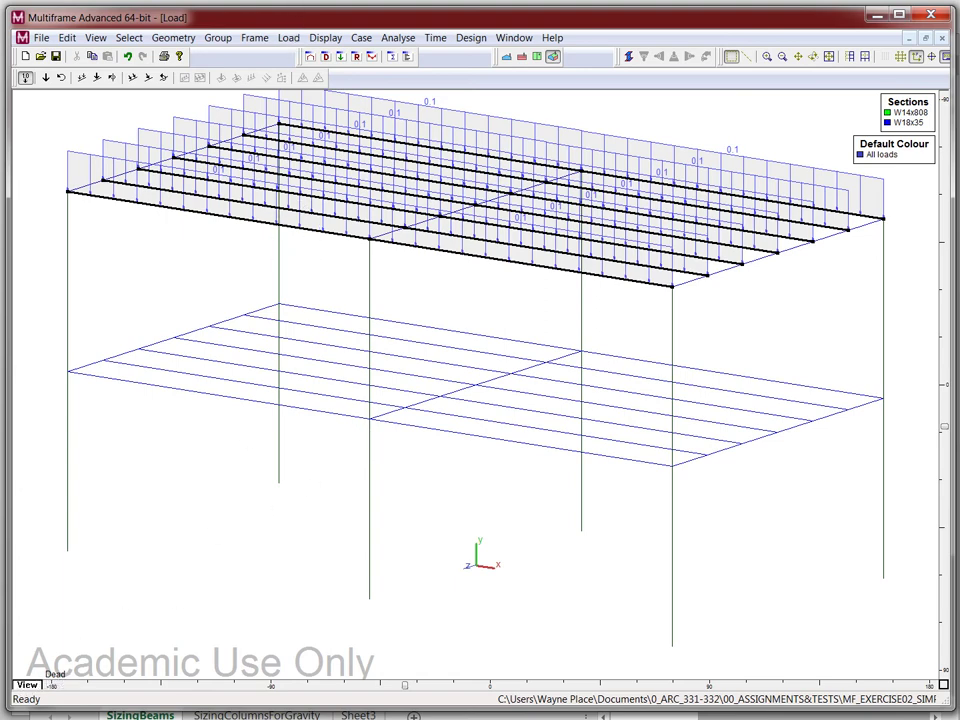
Make 3 Live the active load case.
{"action": "left_click", "coordinate": [361, 38]}
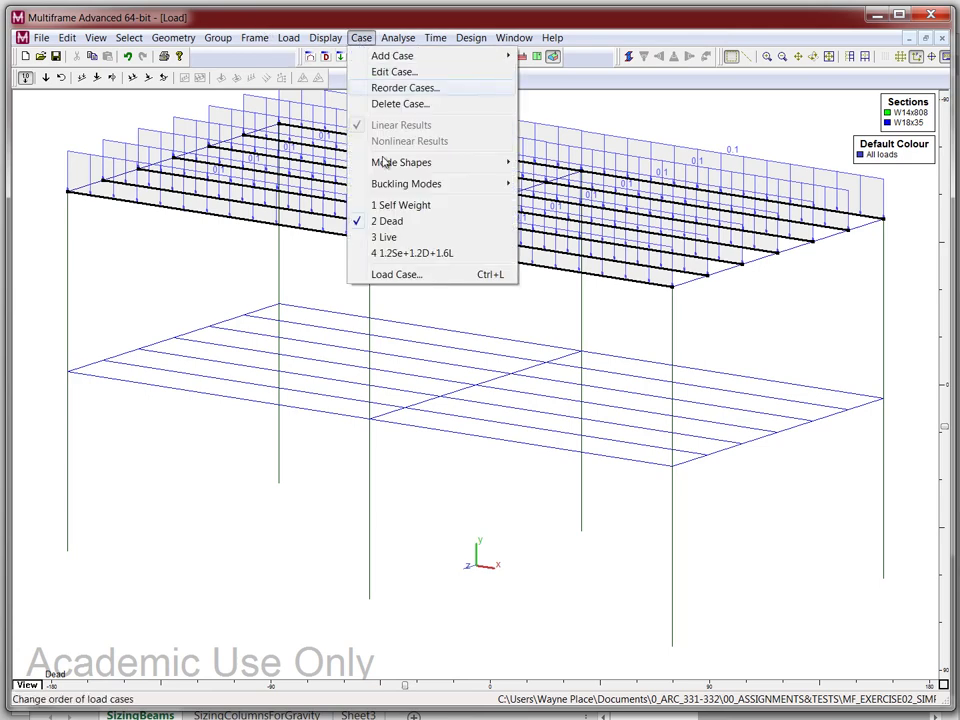
{"action": "left_click", "coordinate": [386, 237]}
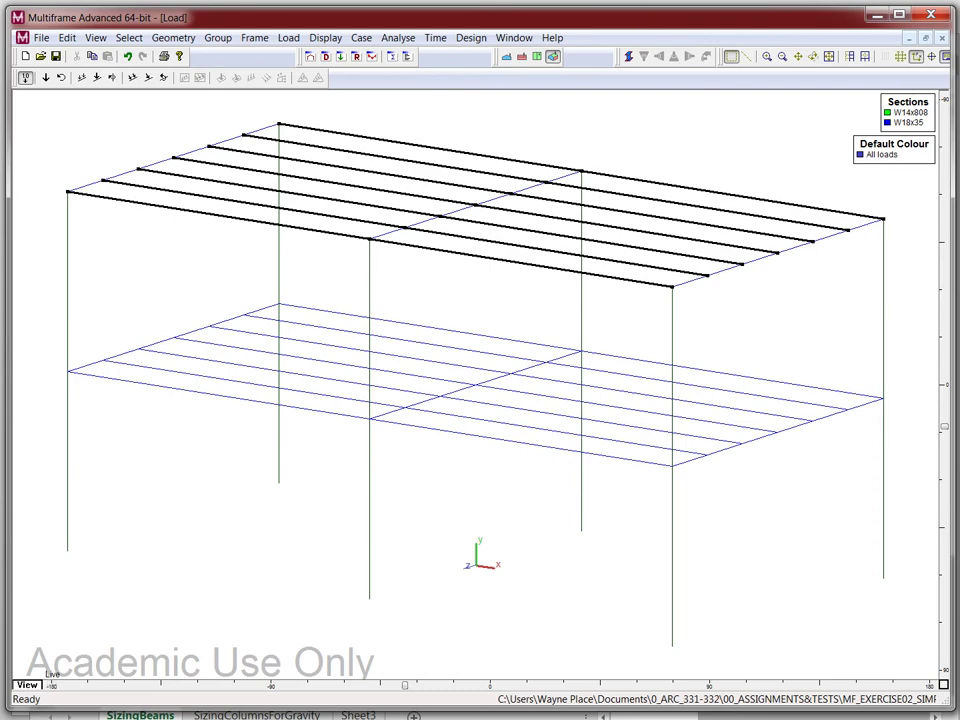
Add a uniform 0.1 kip/ft global distributed load to the roof joists for the Live case.
{"action": "left_click", "coordinate": [290, 39]}
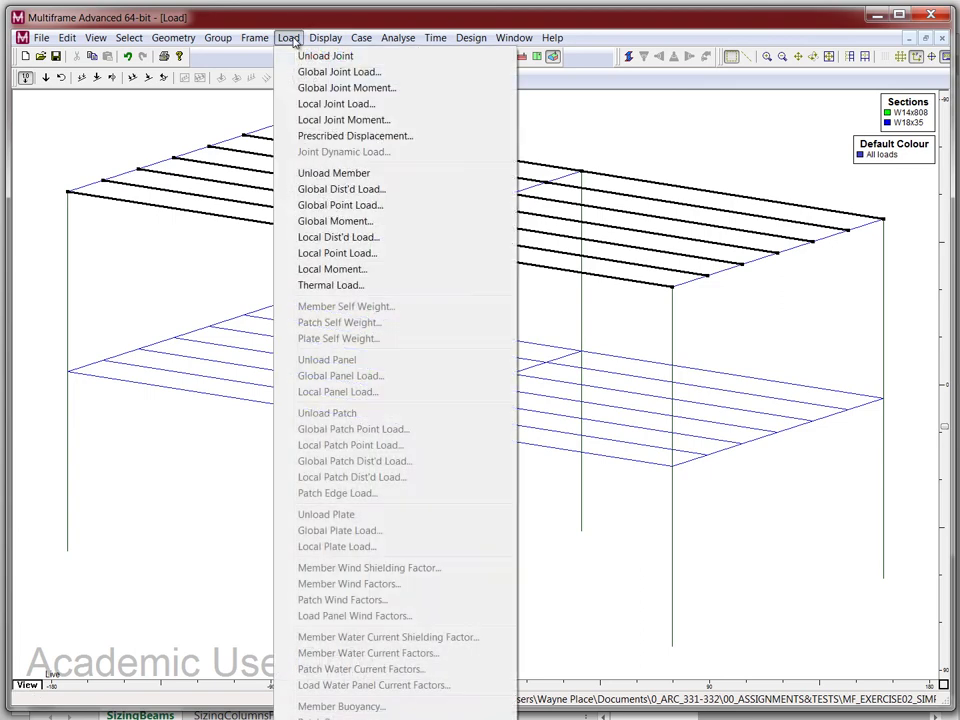
{"action": "left_click", "coordinate": [325, 189]}
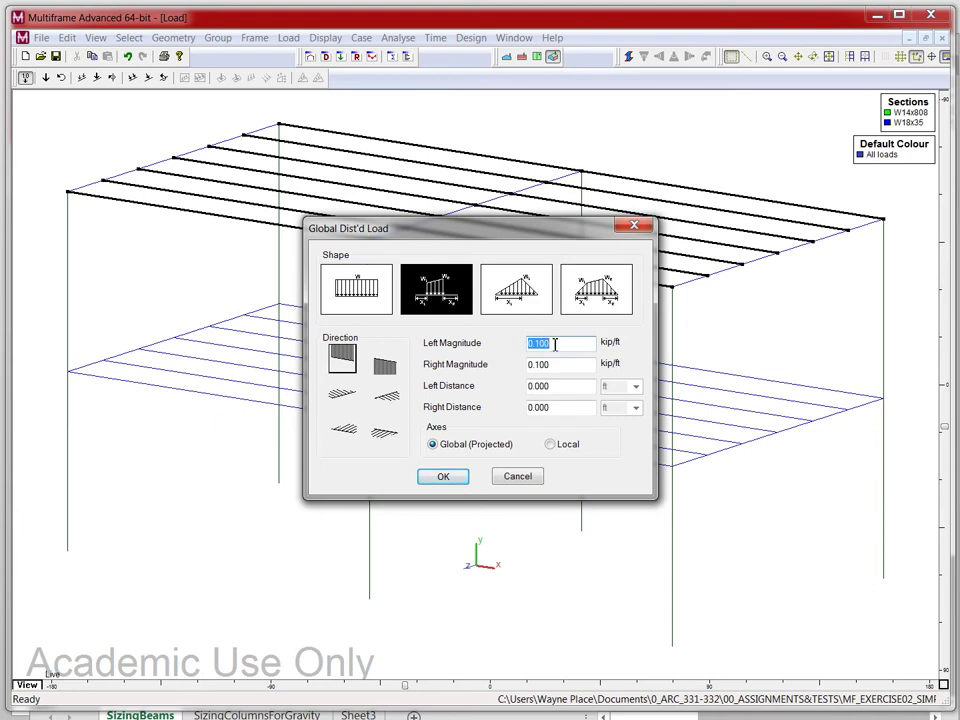
{"action": "left_click", "coordinate": [444, 476]}
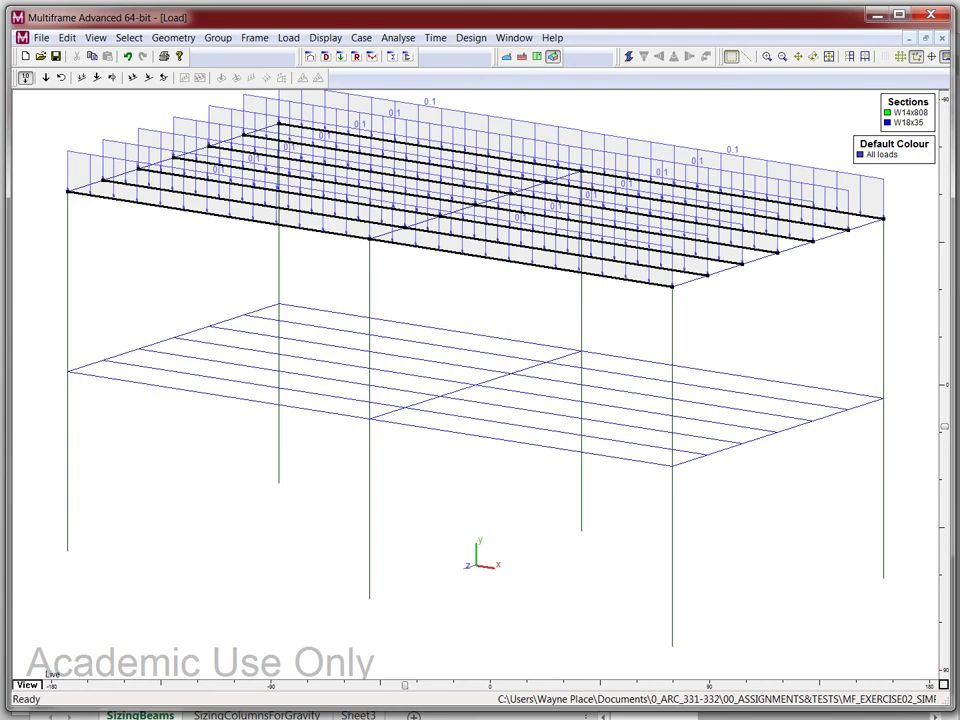
Review the loads in the Dead case, then in the Live case.
{"action": "left_click", "coordinate": [362, 38]}
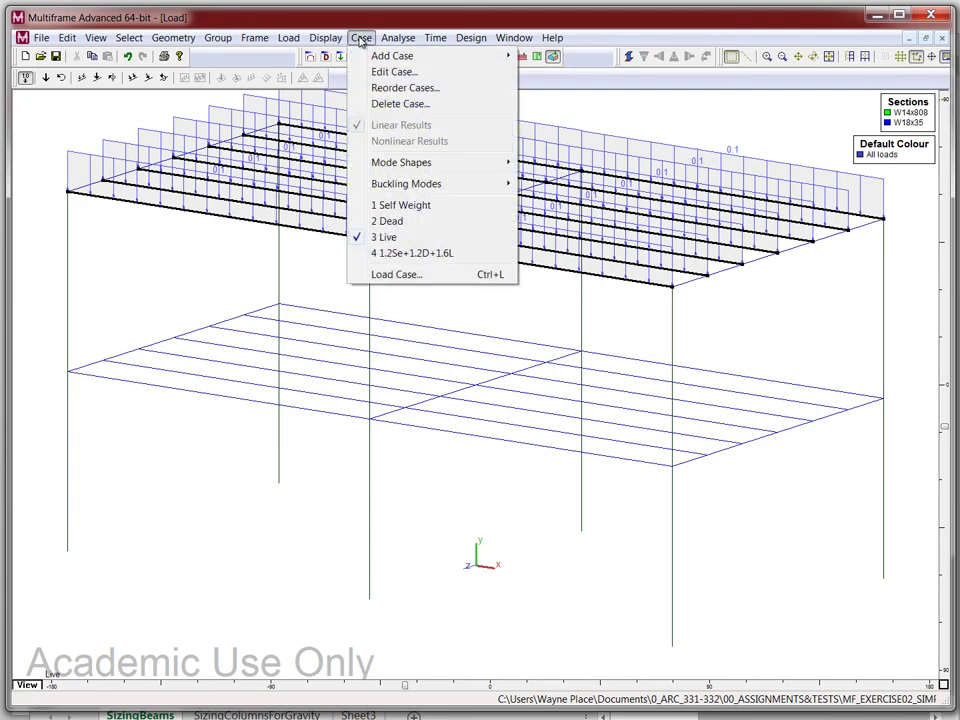
{"action": "left_click", "coordinate": [386, 221]}
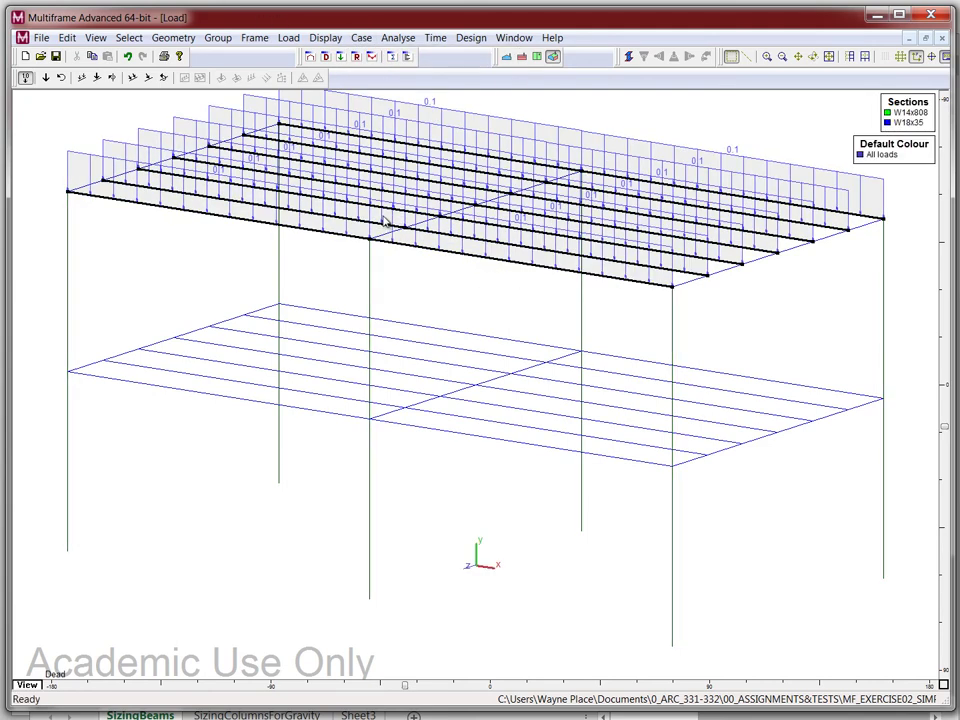
{"action": "left_click", "coordinate": [362, 38]}
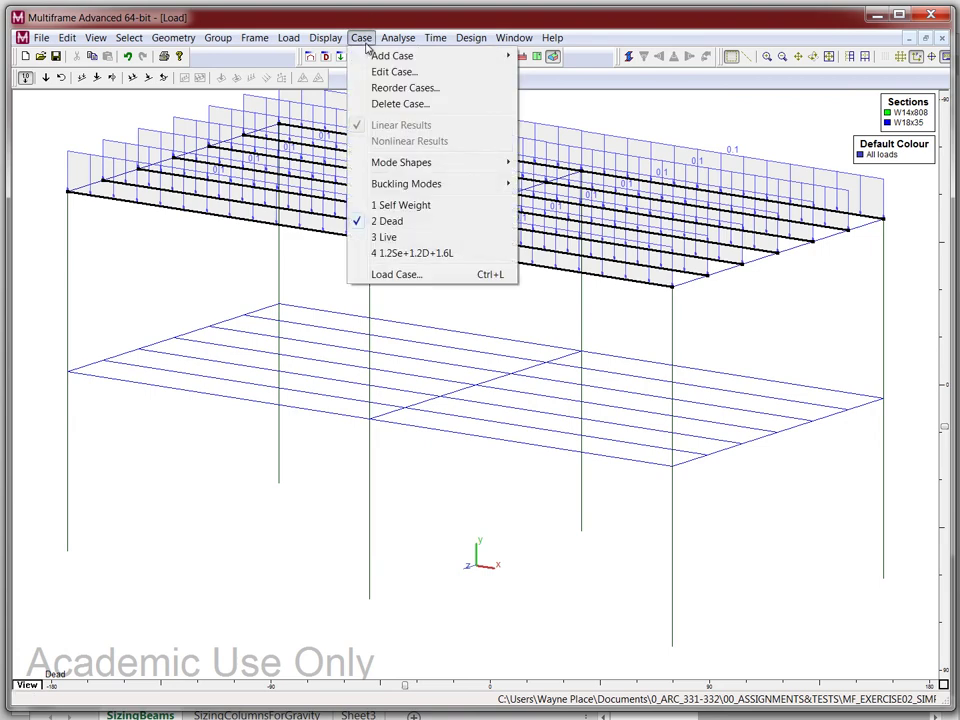
{"action": "left_click", "coordinate": [388, 237]}
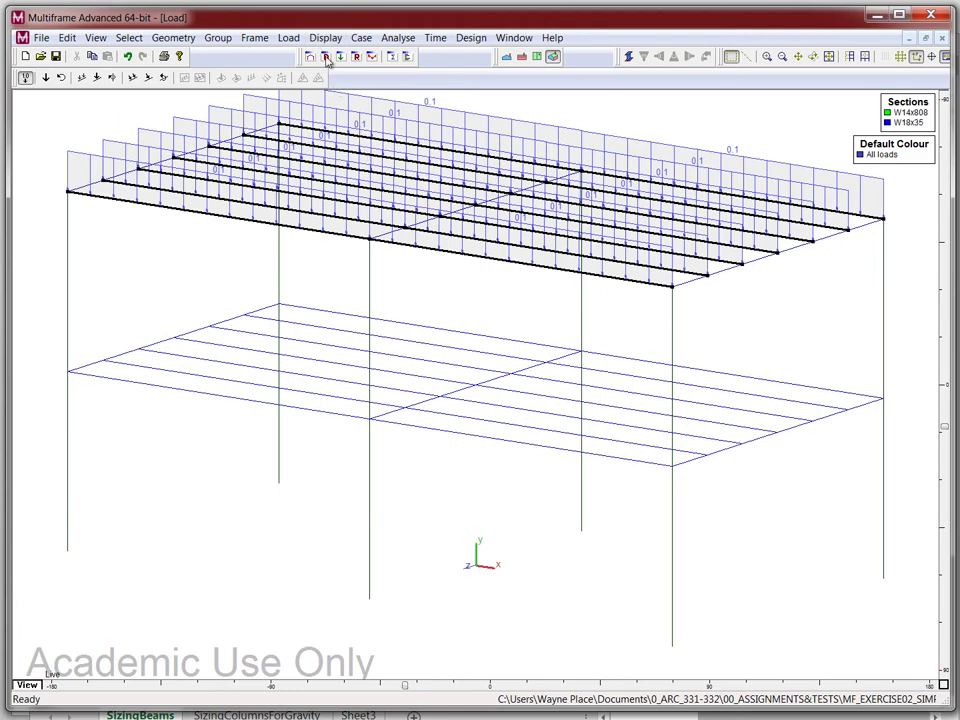
Make 1 Self Weight the active case and deselect the roof joists.
{"action": "left_click", "coordinate": [289, 39]}
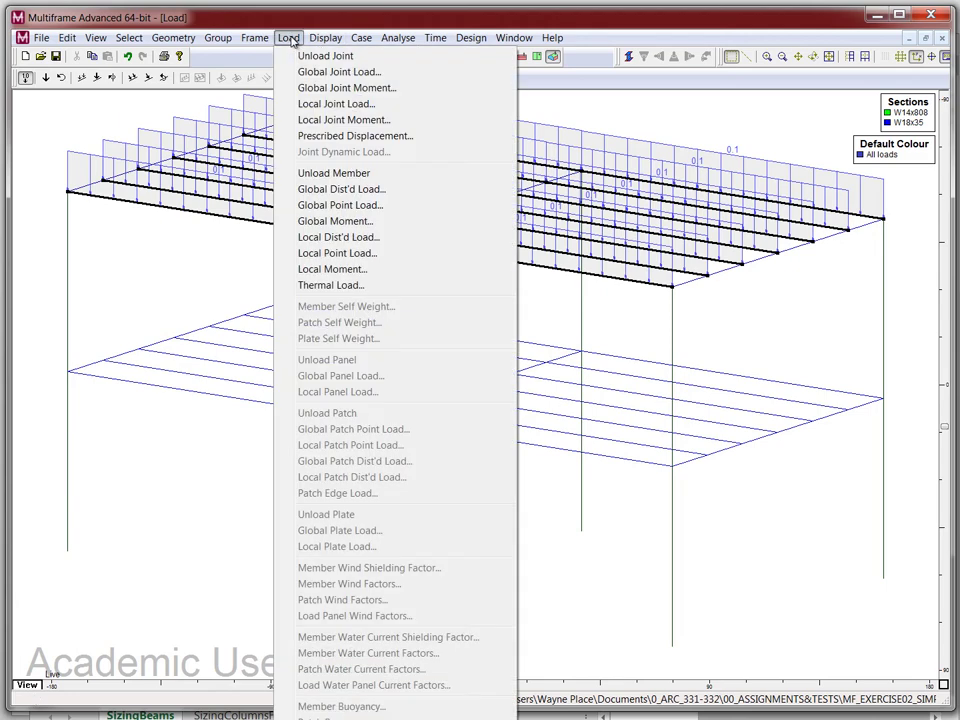
{"action": "mouse_move", "coordinate": [361, 38]}
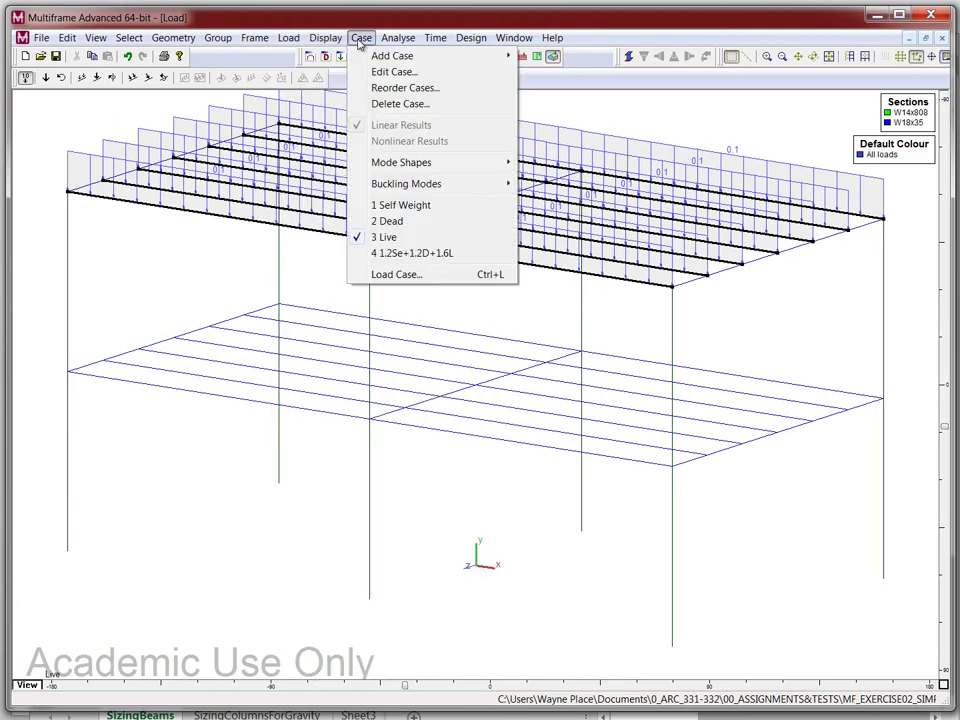
{"action": "left_click", "coordinate": [392, 207]}
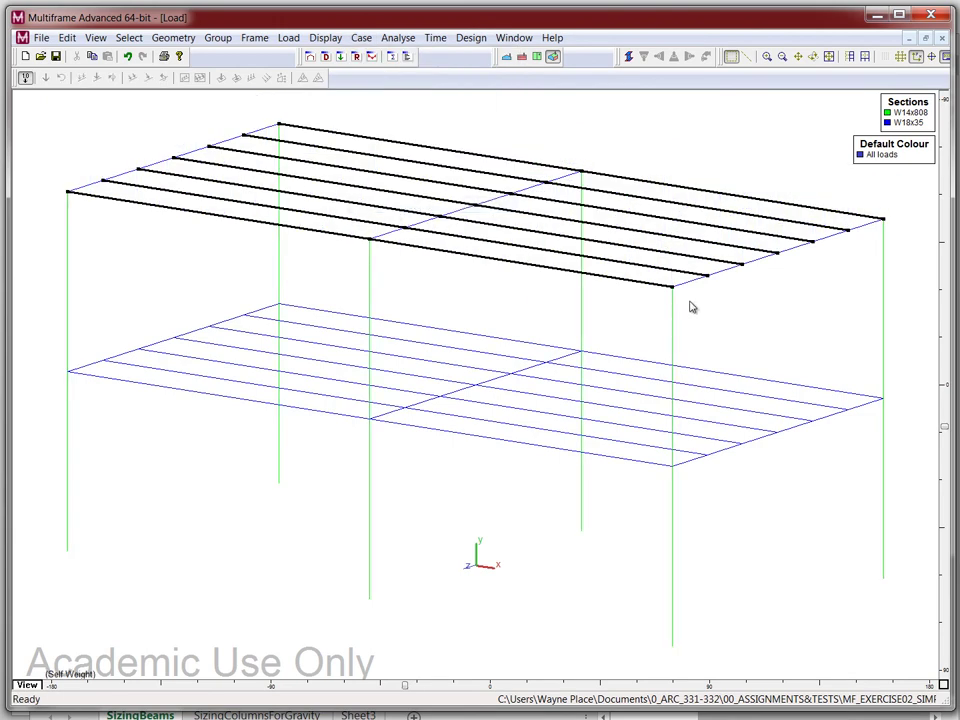
{"action": "left_click", "coordinate": [790, 147]}
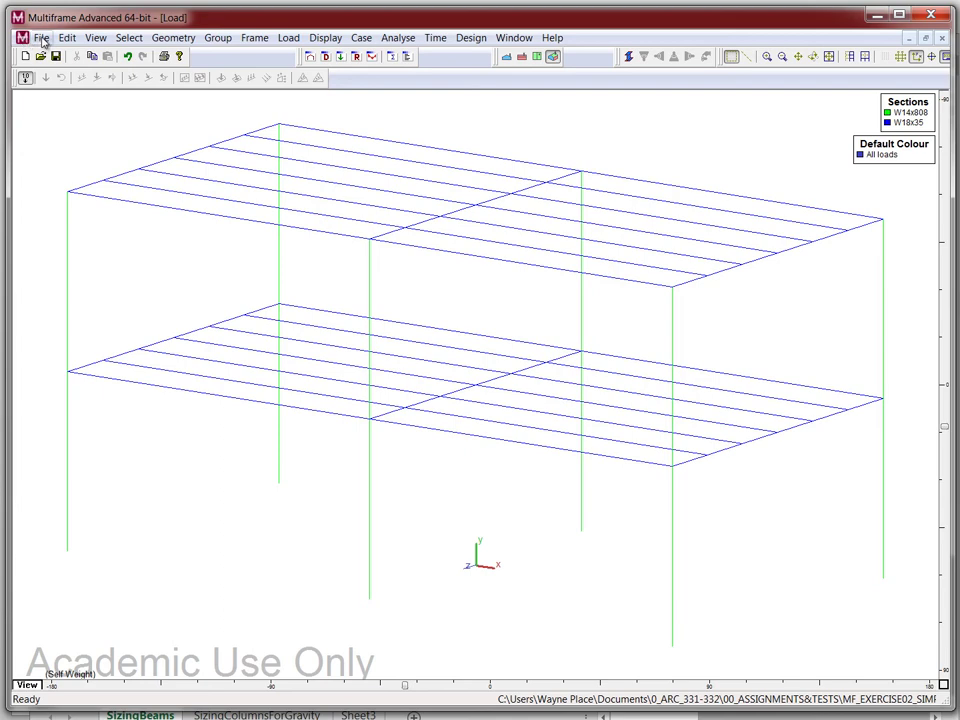
Look through the Display menu's submenus, then open the Display > Symbols settings.
{"action": "left_click", "coordinate": [330, 38]}
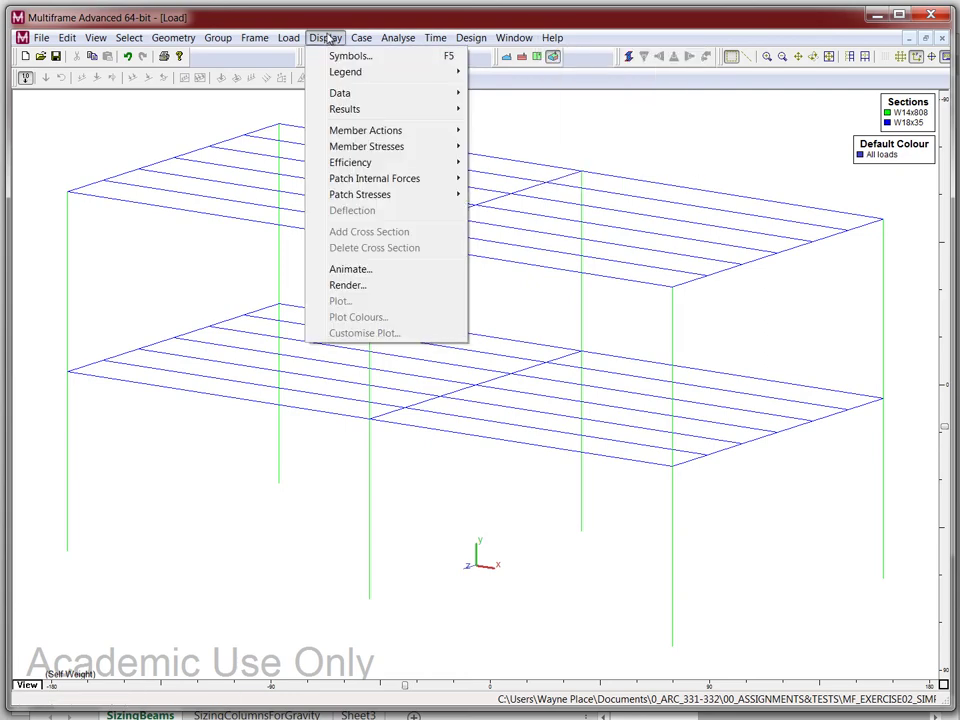
{"action": "mouse_move", "coordinate": [337, 76]}
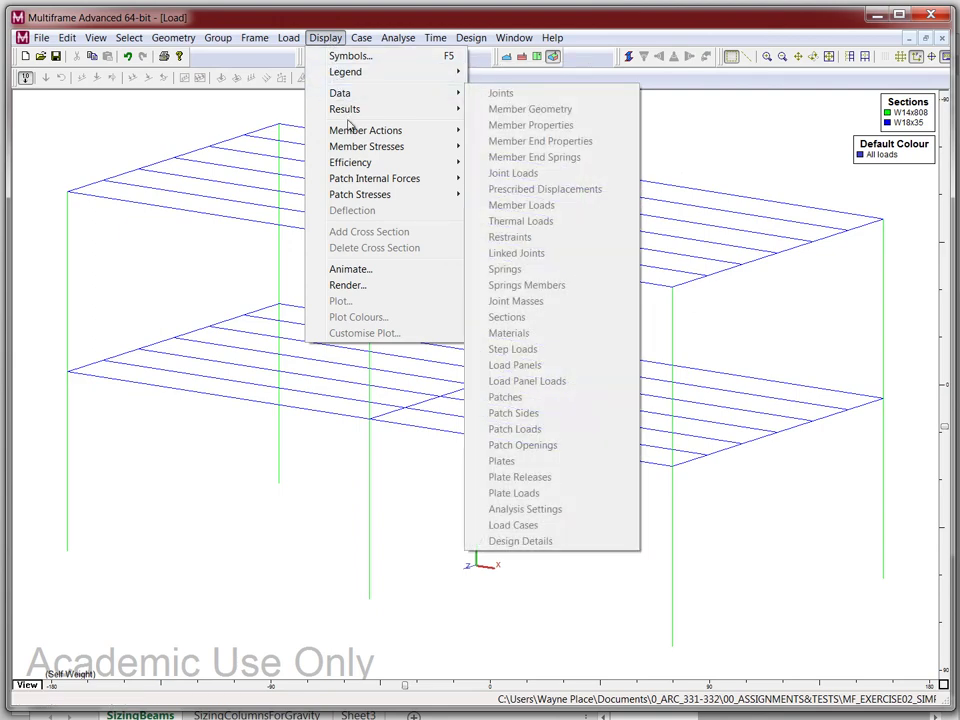
{"action": "mouse_move", "coordinate": [357, 150]}
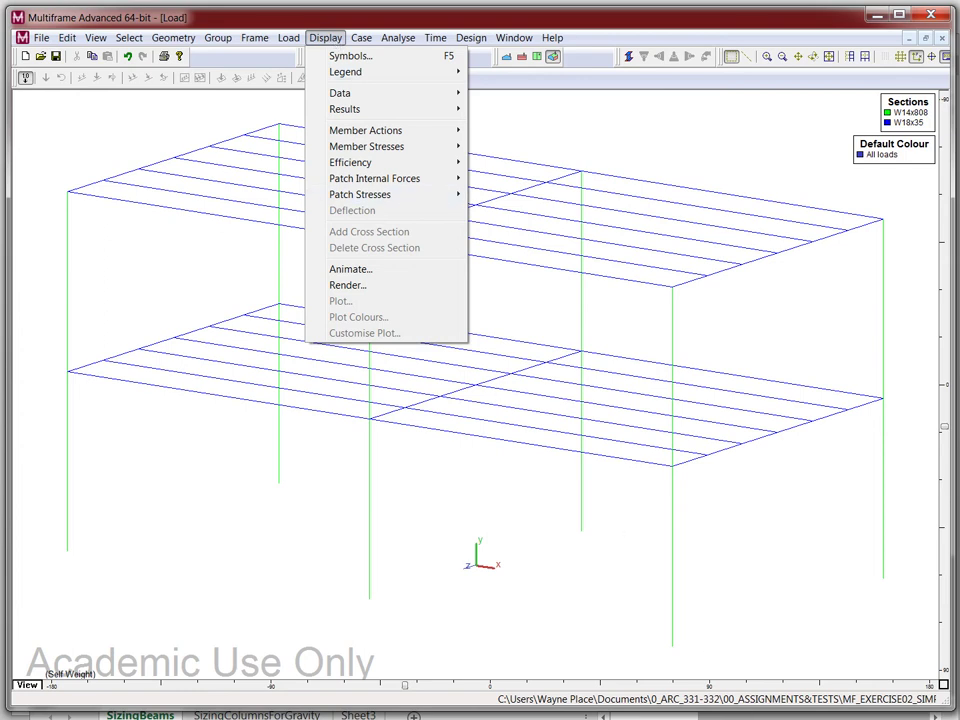
{"action": "key", "text": "Escape"}
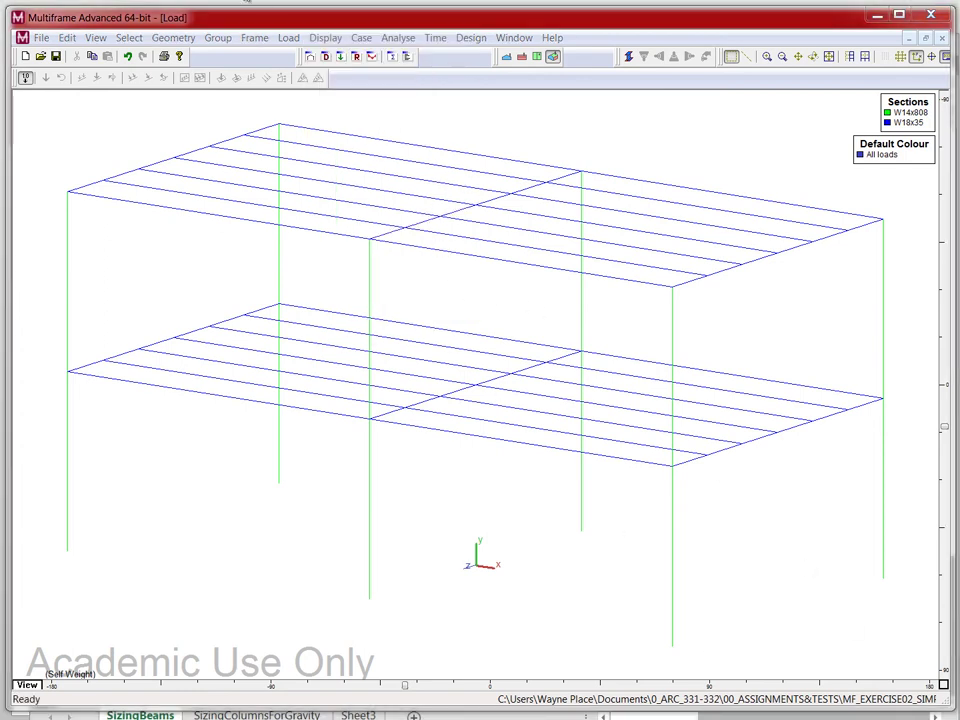
{"action": "left_click", "coordinate": [326, 38]}
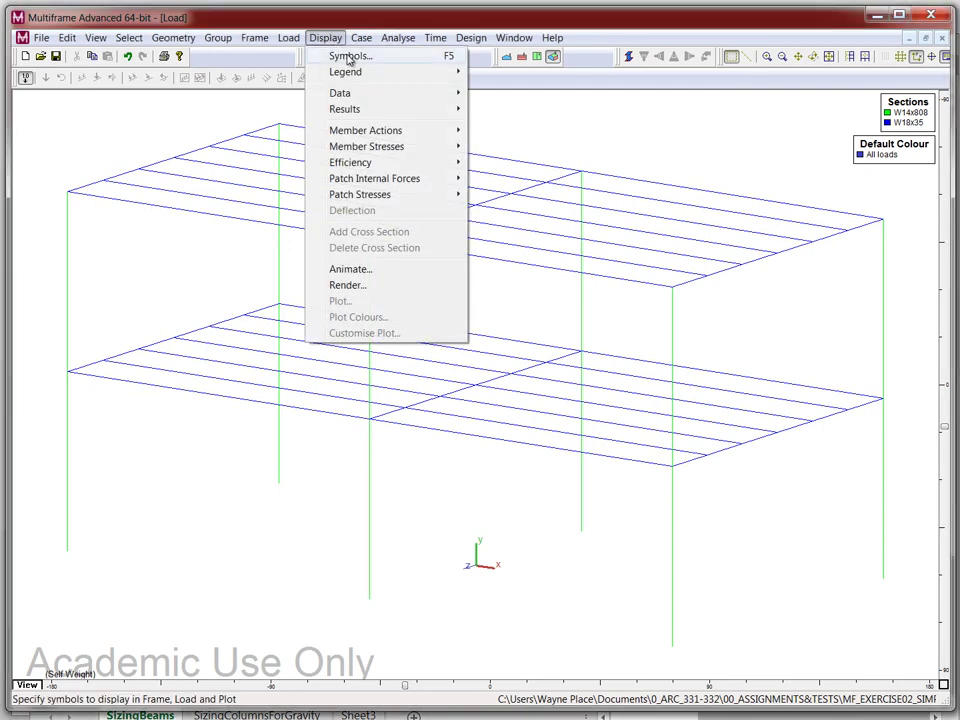
{"action": "left_click", "coordinate": [349, 58]}
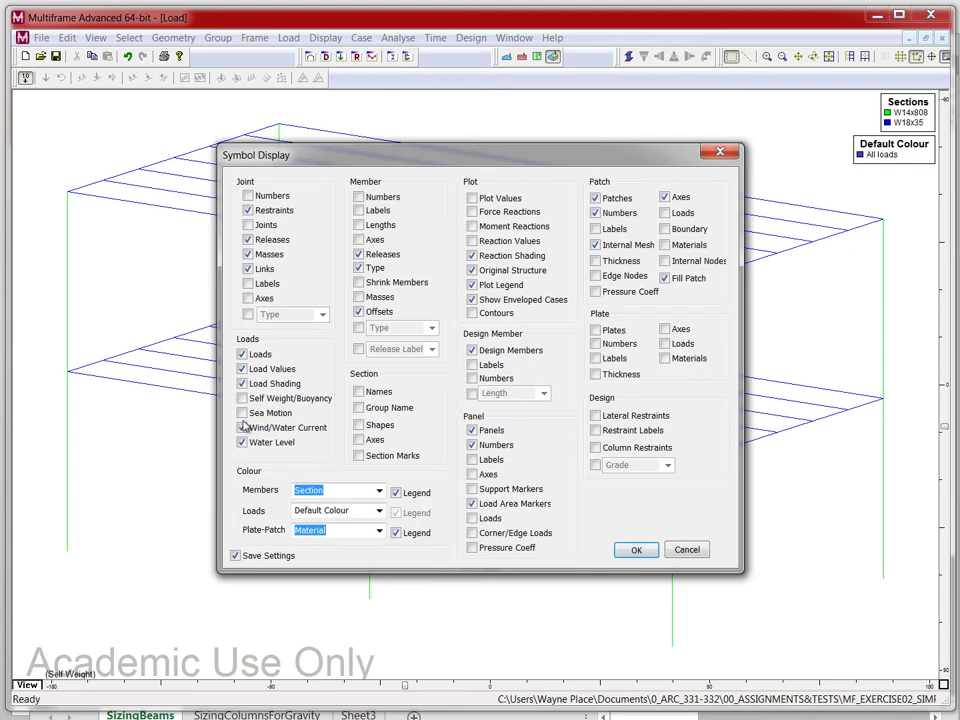
Turn on the Wind/Water Current and Self Weight/Buoyancy load symbols in Symbol Display.
{"action": "left_click", "coordinate": [242, 427]}
{"action": "left_click", "coordinate": [242, 398]}
{"action": "left_click", "coordinate": [638, 551]}
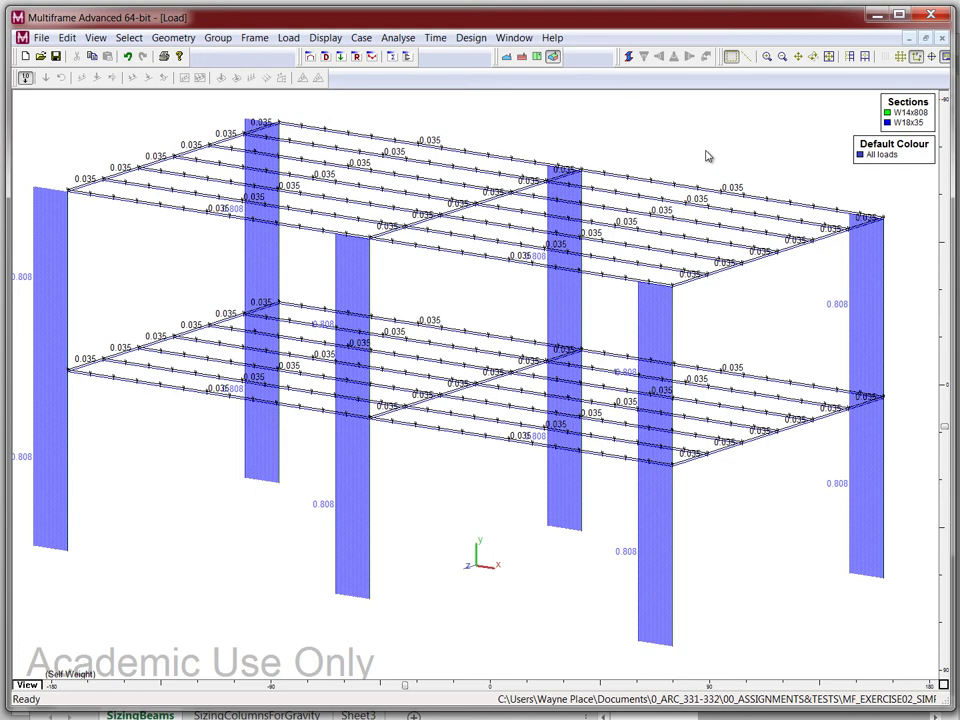
Make the 1.2Se+1.2D+1.6L combination active to view its factored member loads.
{"action": "left_click", "coordinate": [361, 37]}
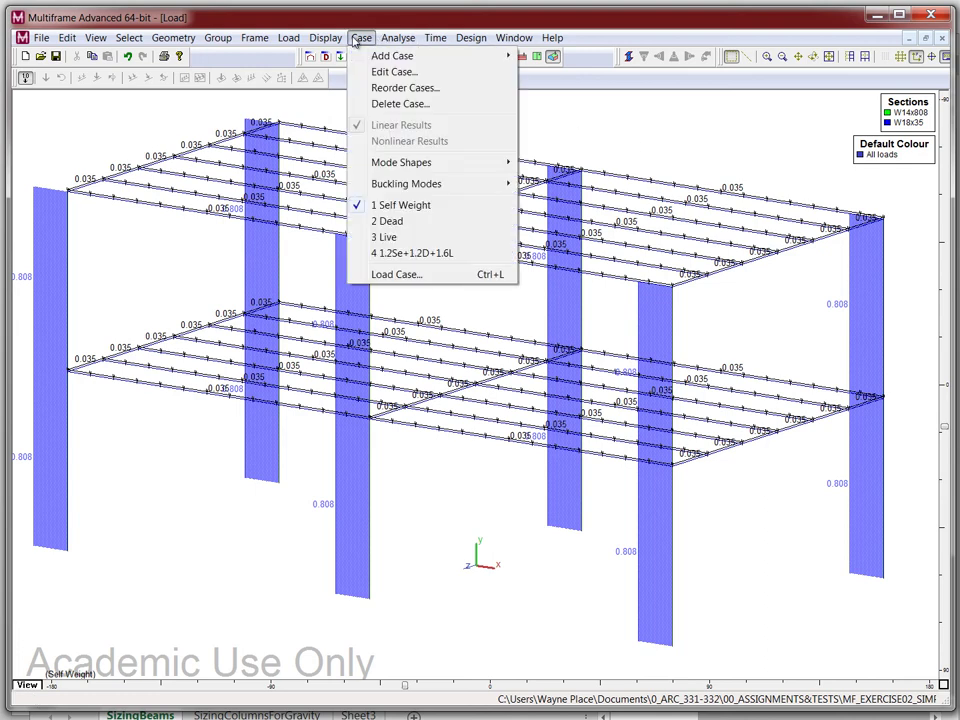
{"action": "left_click", "coordinate": [395, 254]}
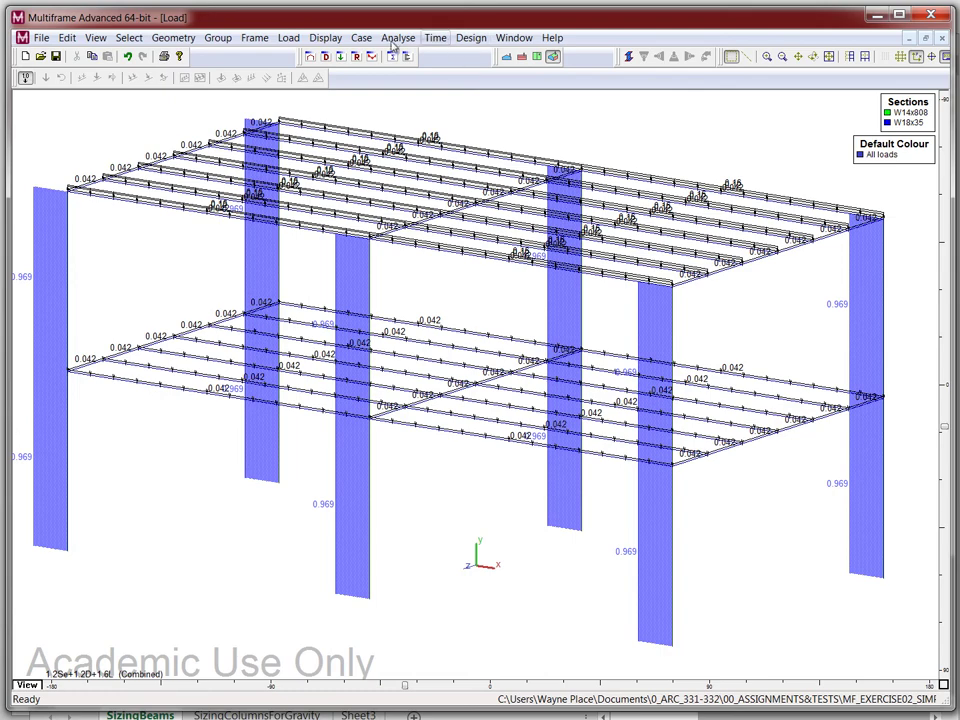
{"action": "left_click", "coordinate": [361, 37]}
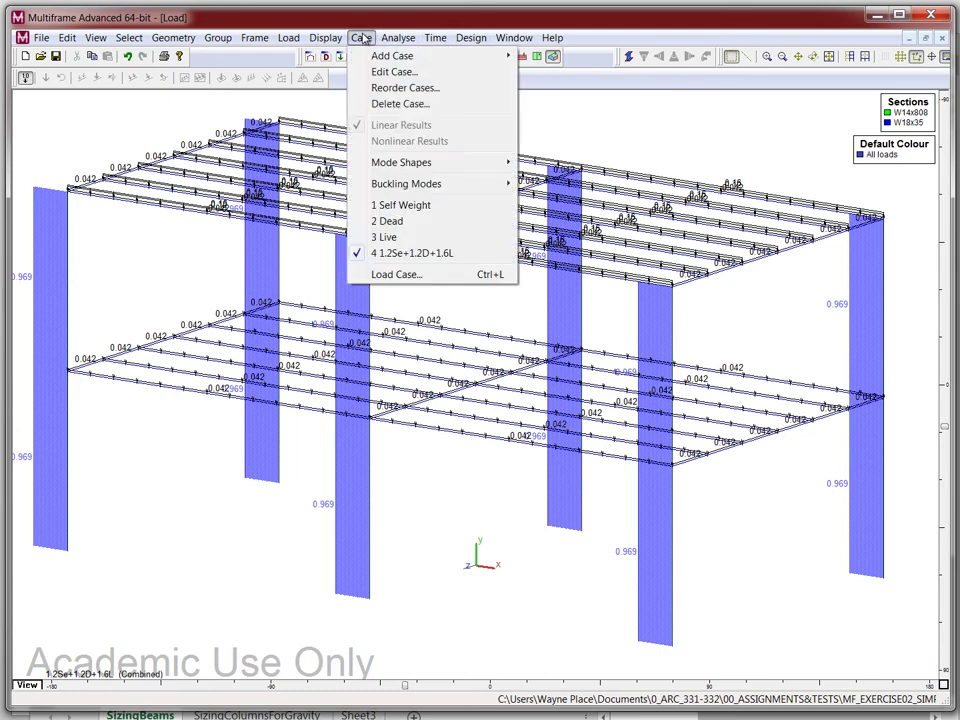
Switch to the Dead case and box-select the first-floor joists in the right and left halves.
{"action": "left_click", "coordinate": [388, 221]}
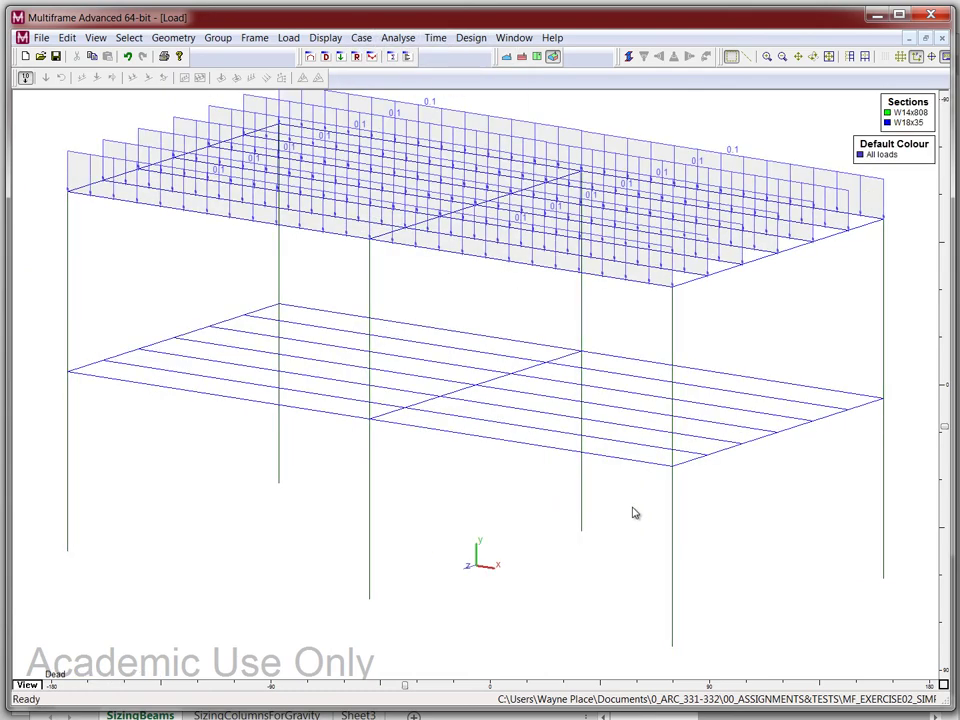
{"action": "left_click_drag", "start_coordinate": [610, 424], "coordinate": [589, 358]}
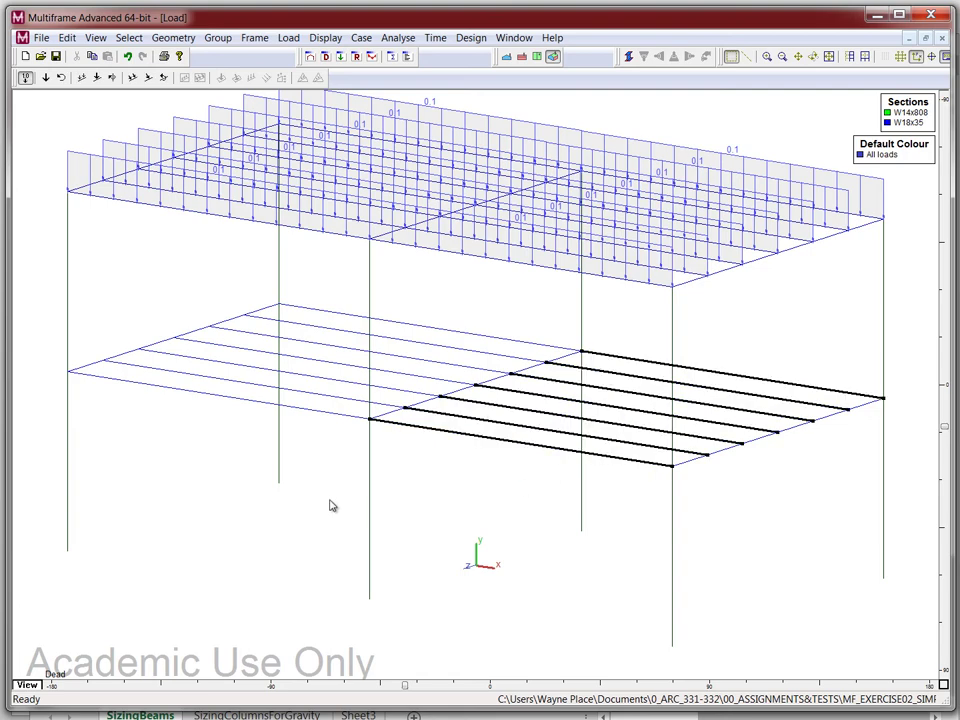
{"action": "left_click_drag", "start_coordinate": [337, 447], "coordinate": [314, 305]}
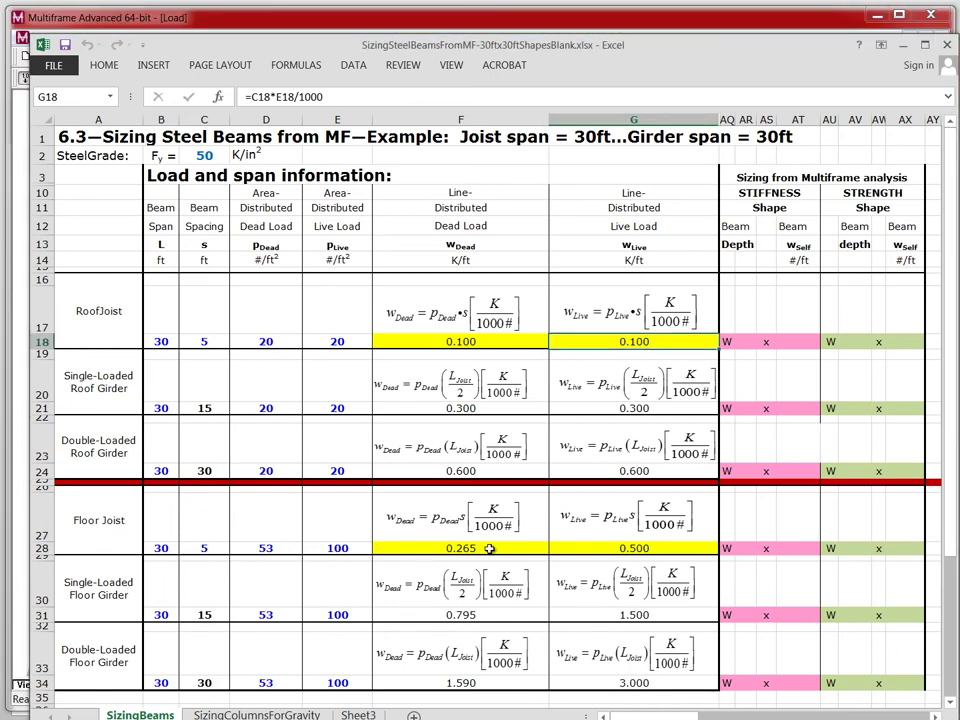
Check the 0.265 K/ft floor joist dead load in Excel cell F28, then return to Multiframe.
{"action": "left_click", "coordinate": [489, 547]}
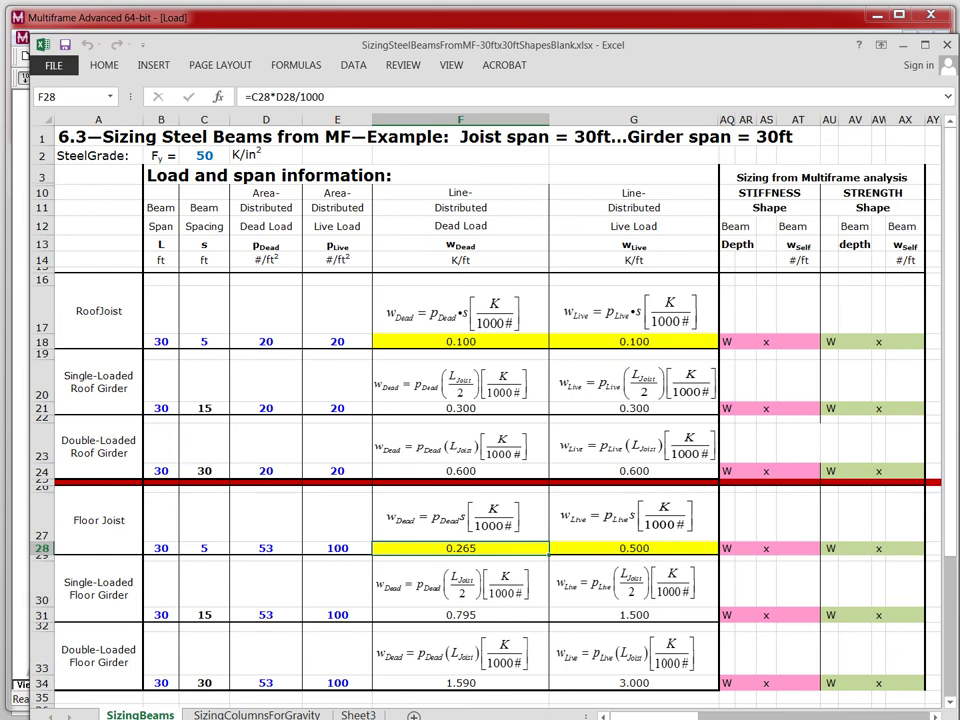
{"action": "key", "text": "alt+Tab"}
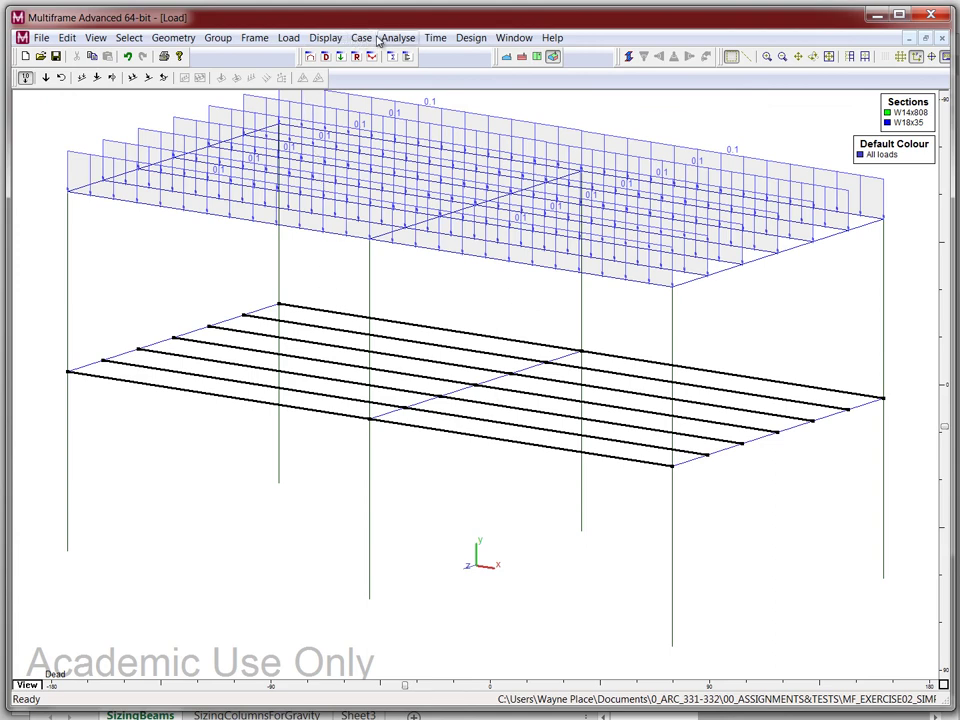
Add a 0.265 kip/ft global distributed dead load to the selected first-floor joists.
{"action": "left_click", "coordinate": [288, 38]}
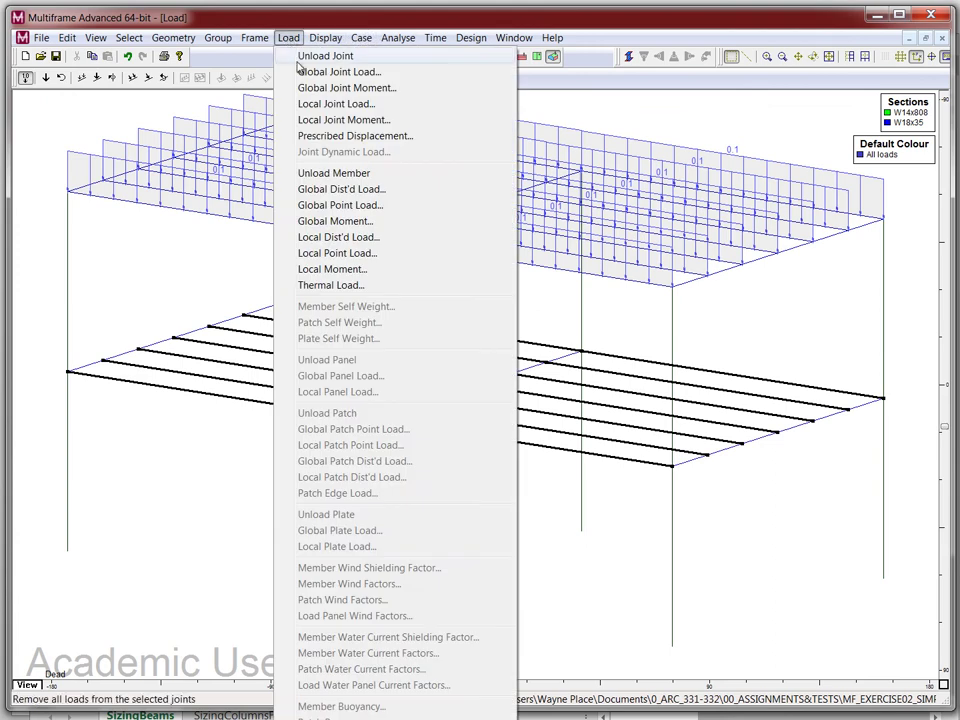
{"action": "left_click", "coordinate": [315, 189]}
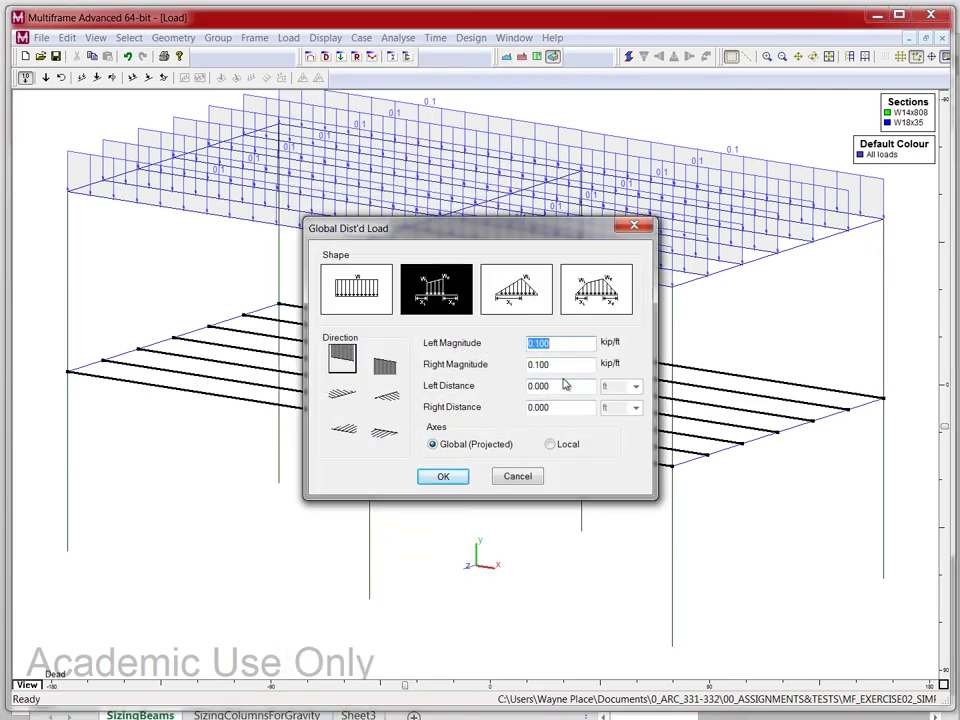
{"action": "type", "text": ".265"}
{"action": "left_click_drag", "start_coordinate": [578, 343], "coordinate": [508, 345]}
{"action": "key", "text": "BackSpace"}
{"action": "type", "text": ".265"}
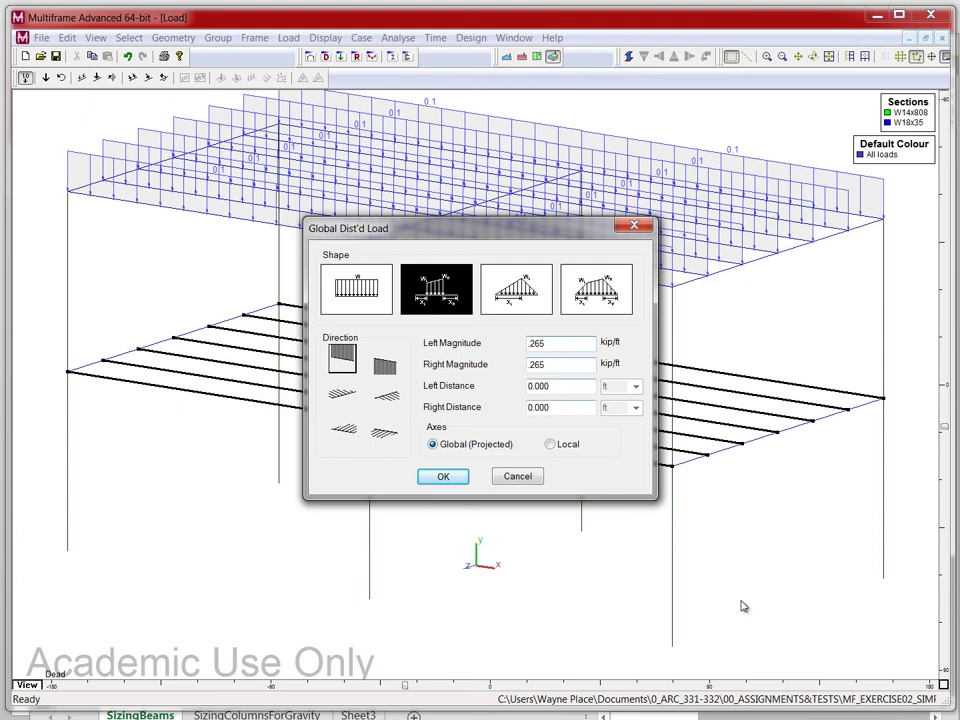
{"action": "left_click", "coordinate": [454, 481]}
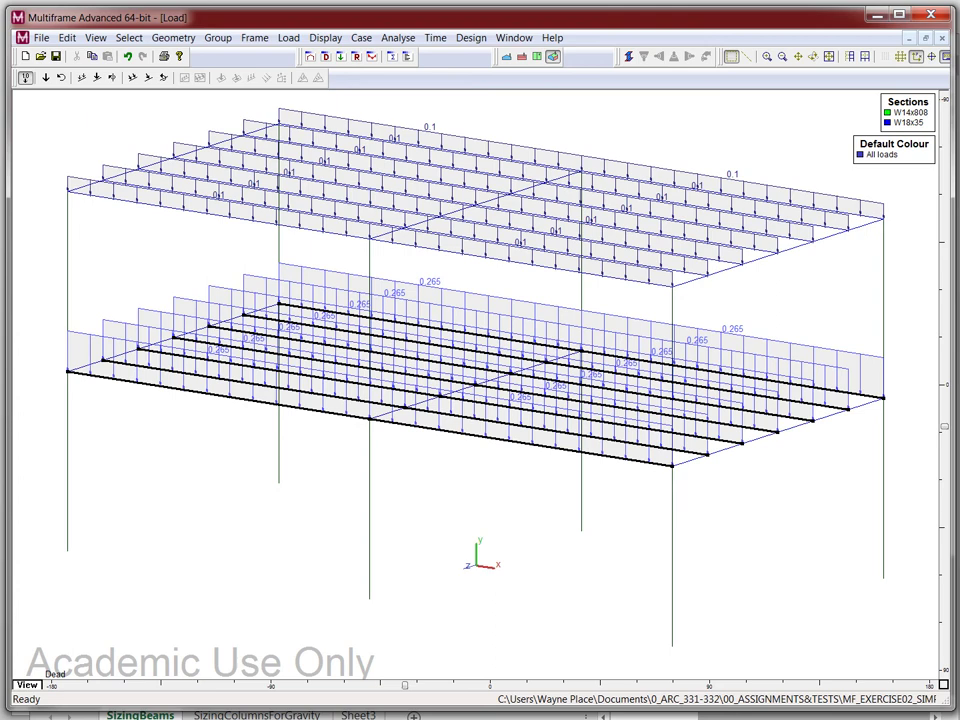
Switch to the Live case and add a 0.5 kip/ft global distributed load to the floor joists.
{"action": "left_click", "coordinate": [361, 37]}
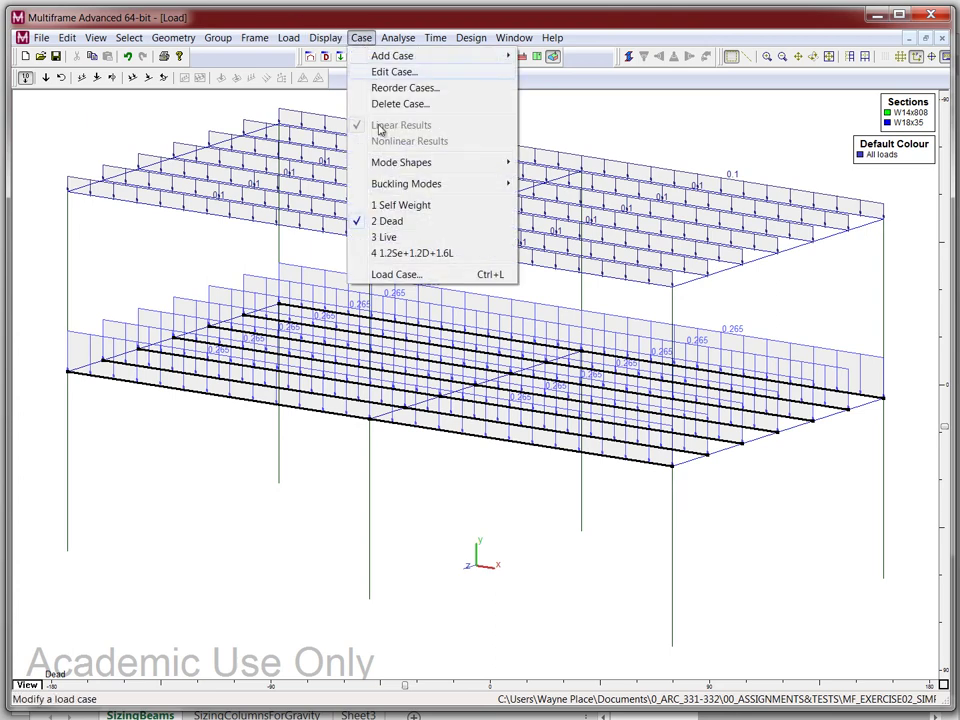
{"action": "left_click", "coordinate": [390, 238]}
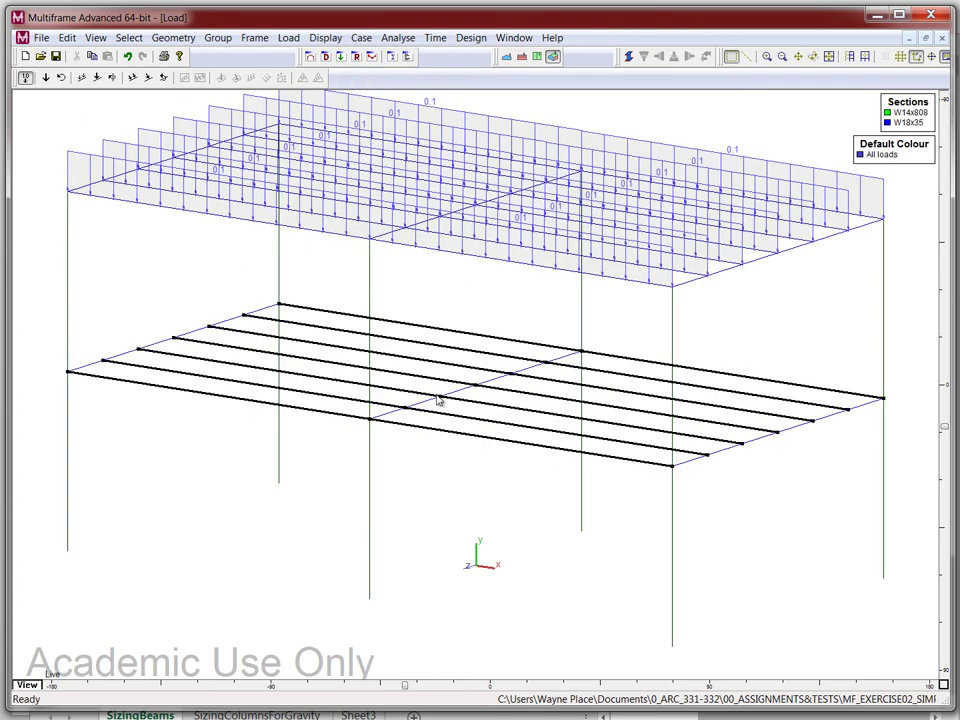
{"action": "left_click", "coordinate": [287, 38]}
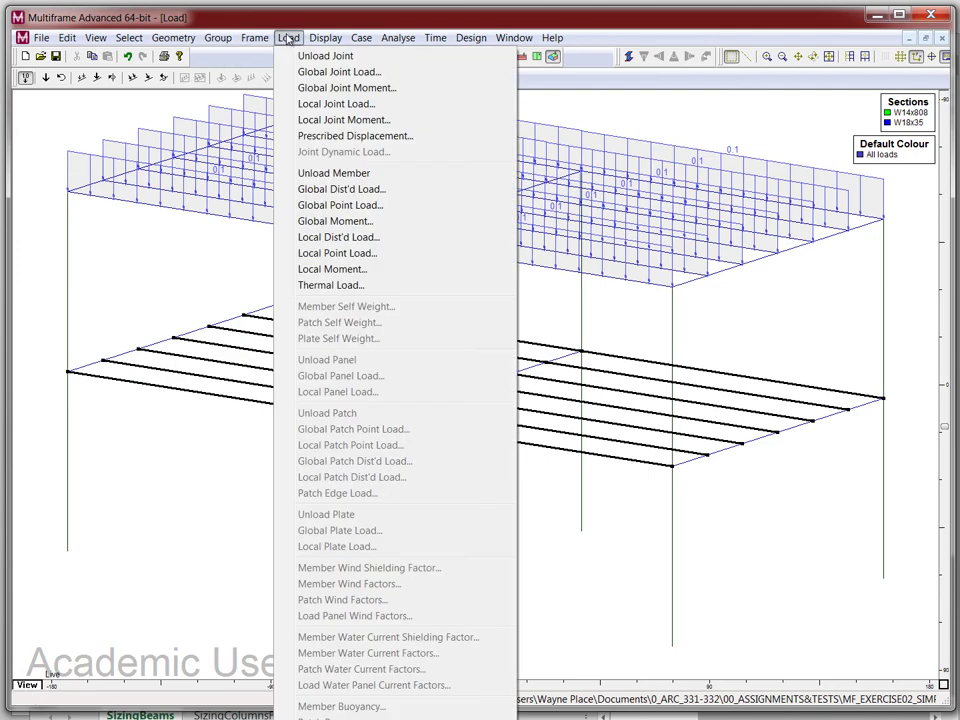
{"action": "left_click", "coordinate": [338, 189]}
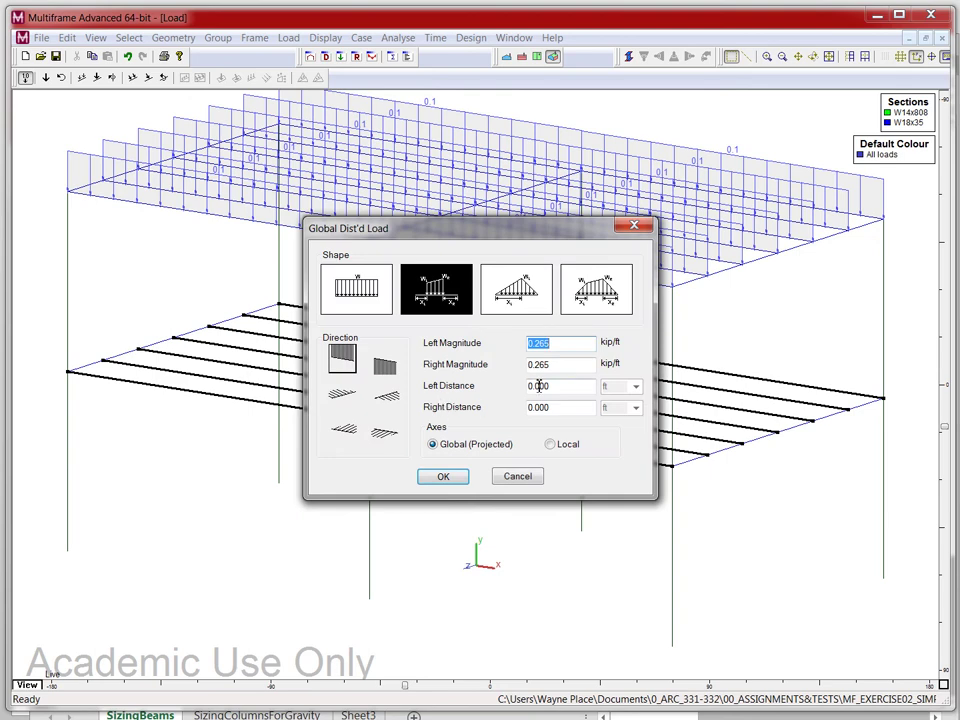
{"action": "key", "text": "BackSpace"}
{"action": "left_click", "coordinate": [450, 477]}
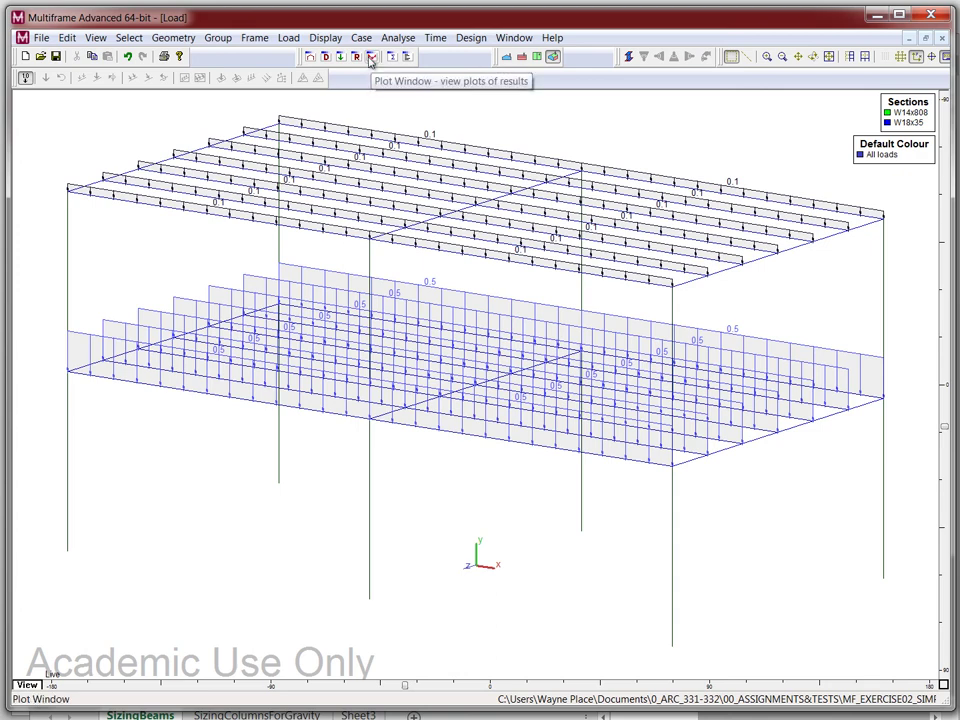
Open the plot window and run a linear analysis to show the Live-case Mz' bending moments.
{"action": "left_click", "coordinate": [370, 57]}
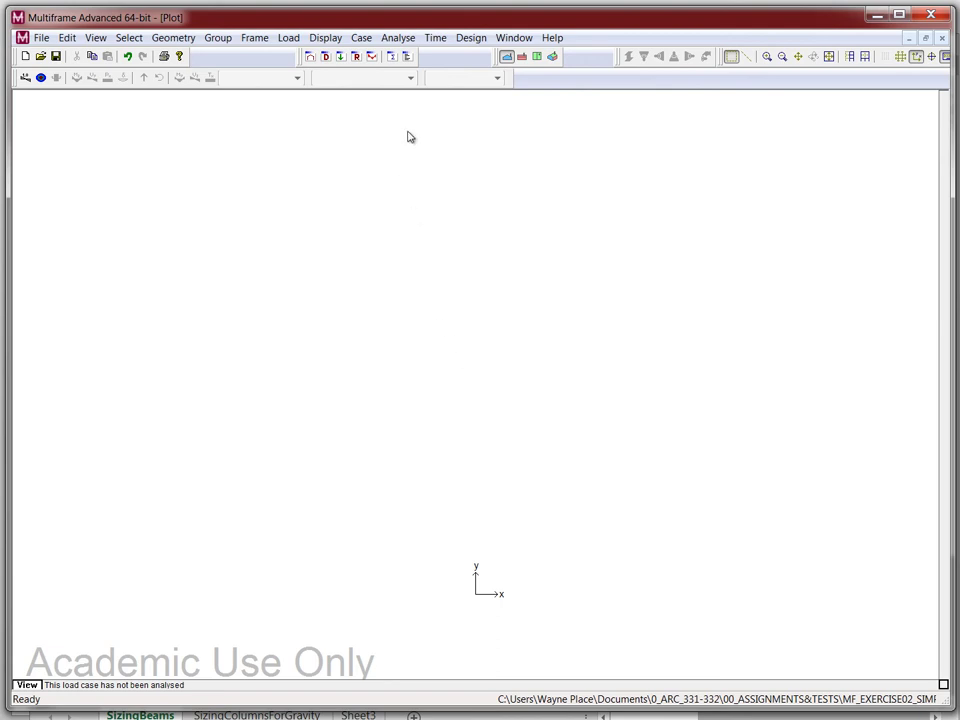
{"action": "left_click", "coordinate": [398, 40]}
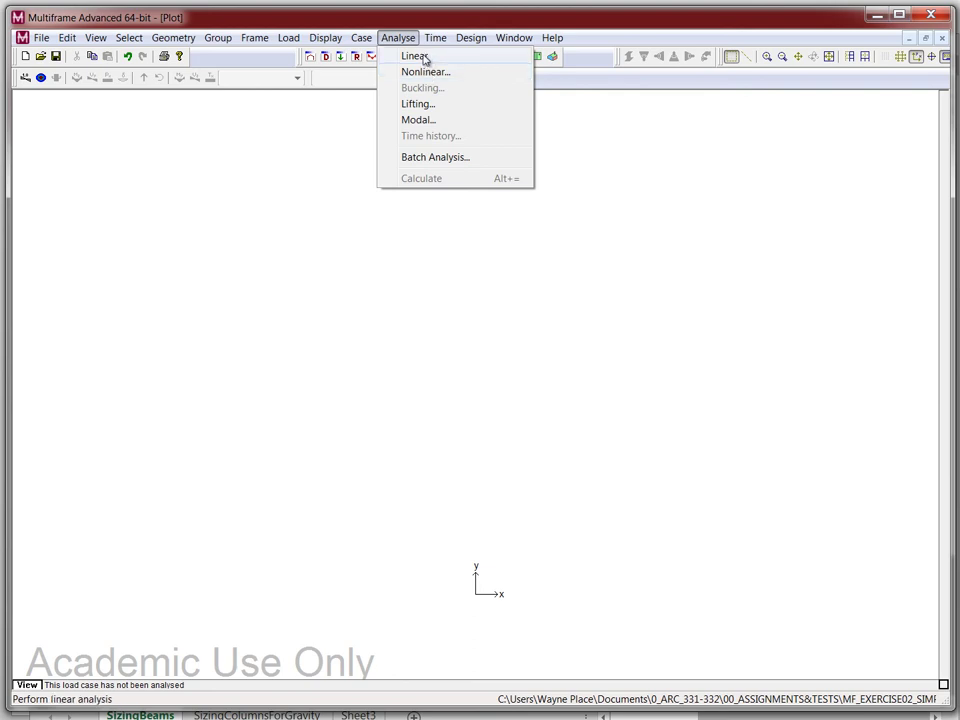
{"action": "left_click", "coordinate": [424, 59]}
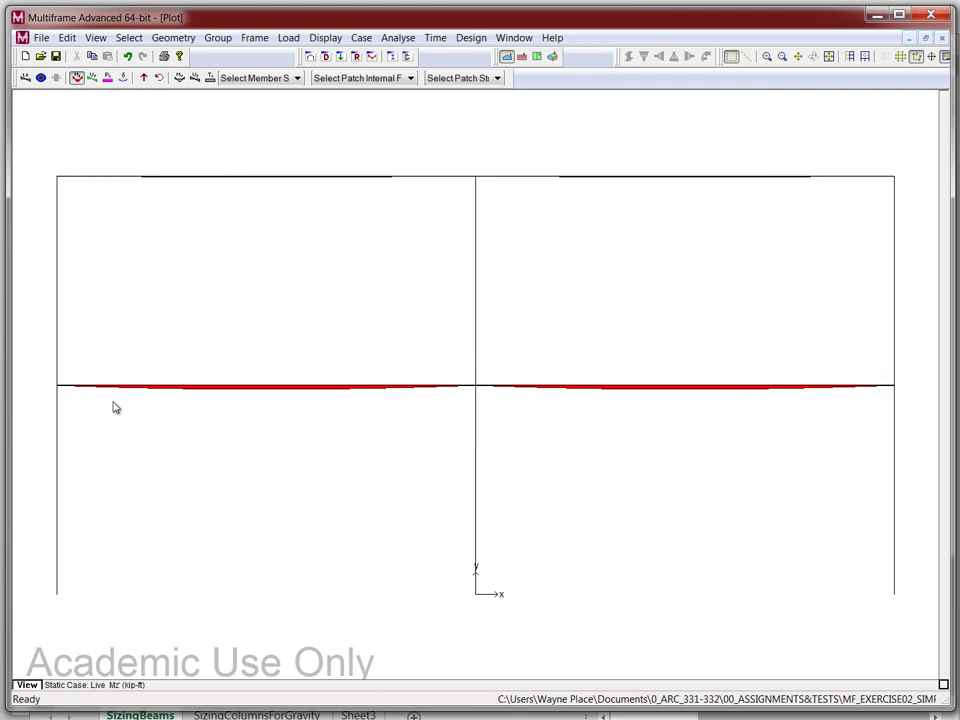
Set Preferences to draw bending moments on the compression face.
{"action": "left_click", "coordinate": [67, 38]}
{"action": "mouse_move", "coordinate": [43, 39]}
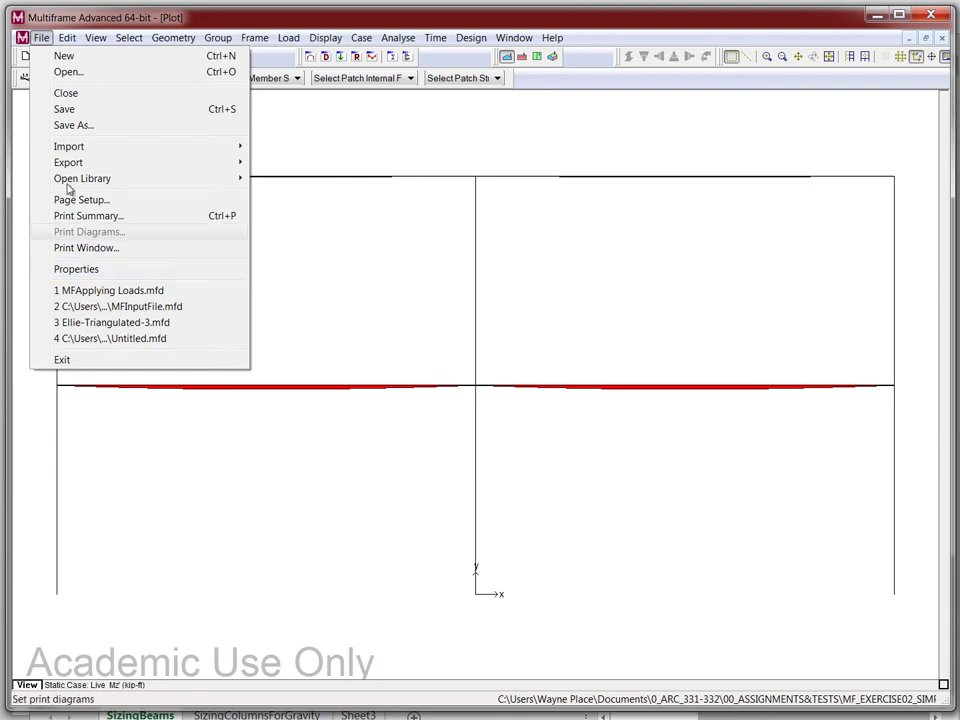
{"action": "mouse_move", "coordinate": [86, 44]}
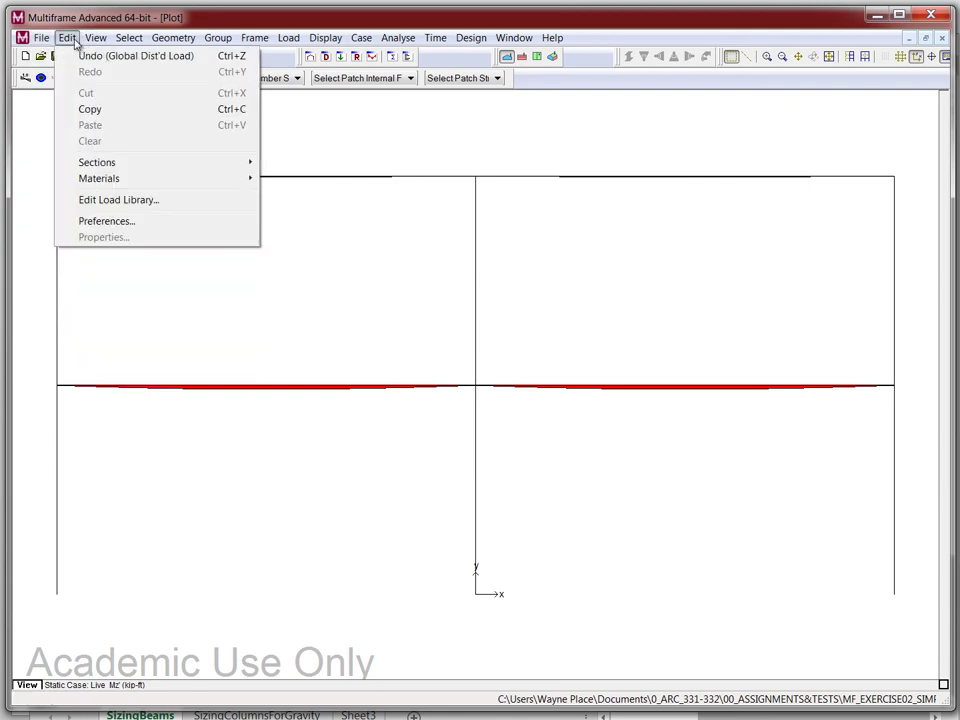
{"action": "left_click", "coordinate": [100, 221]}
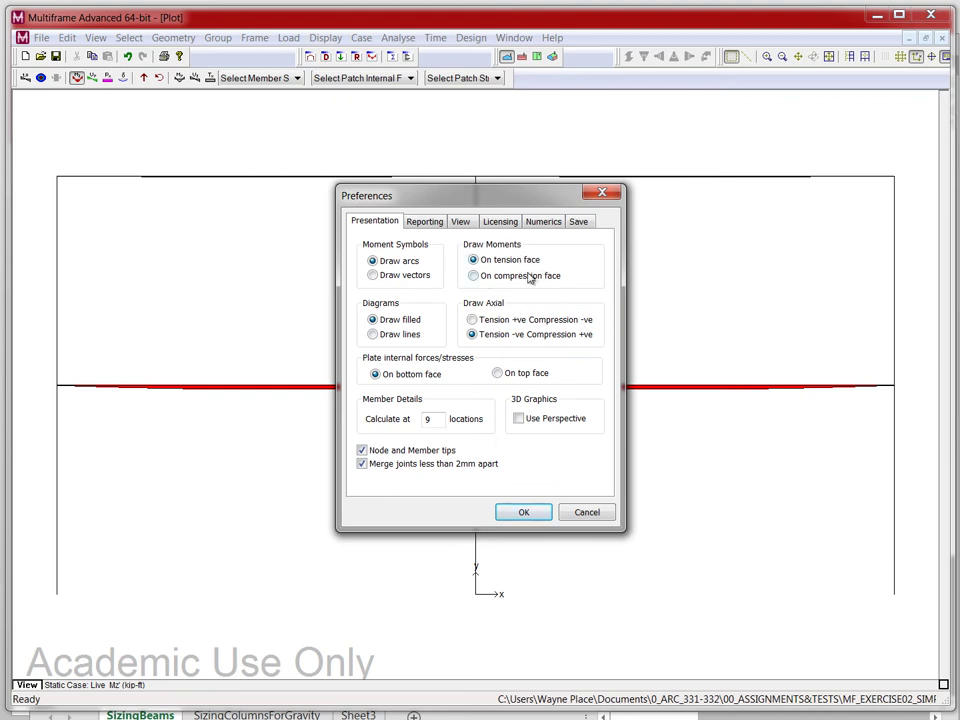
{"action": "left_click", "coordinate": [474, 276]}
Apply the preference and show the tilted, zoomed 3D frame with its Live-case deflected shape.
{"action": "left_click", "coordinate": [535, 513]}
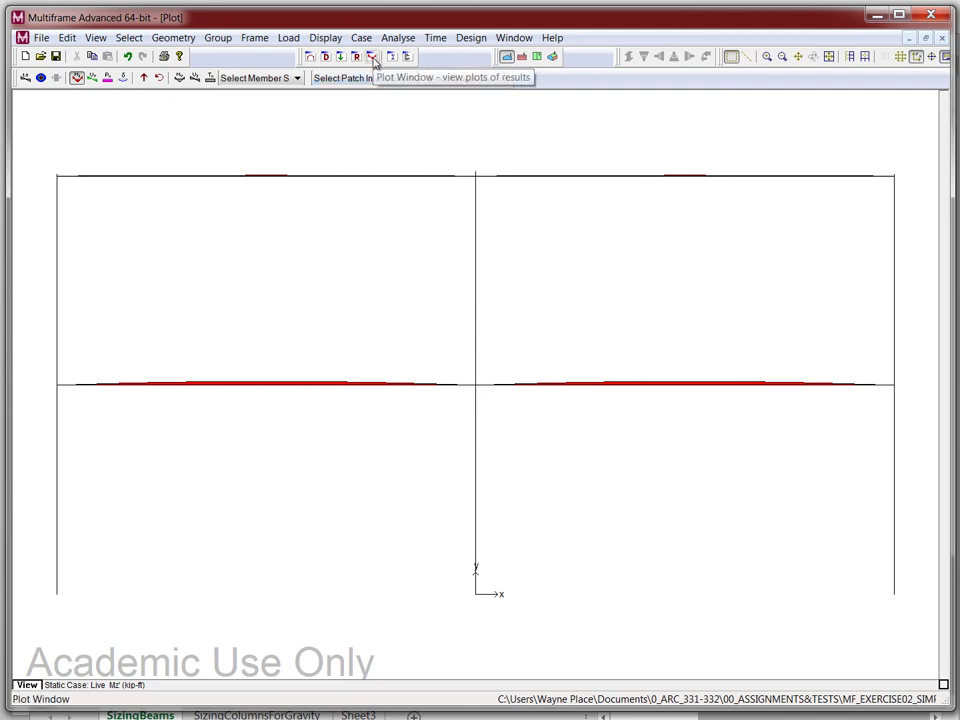
{"action": "left_click", "coordinate": [552, 57]}
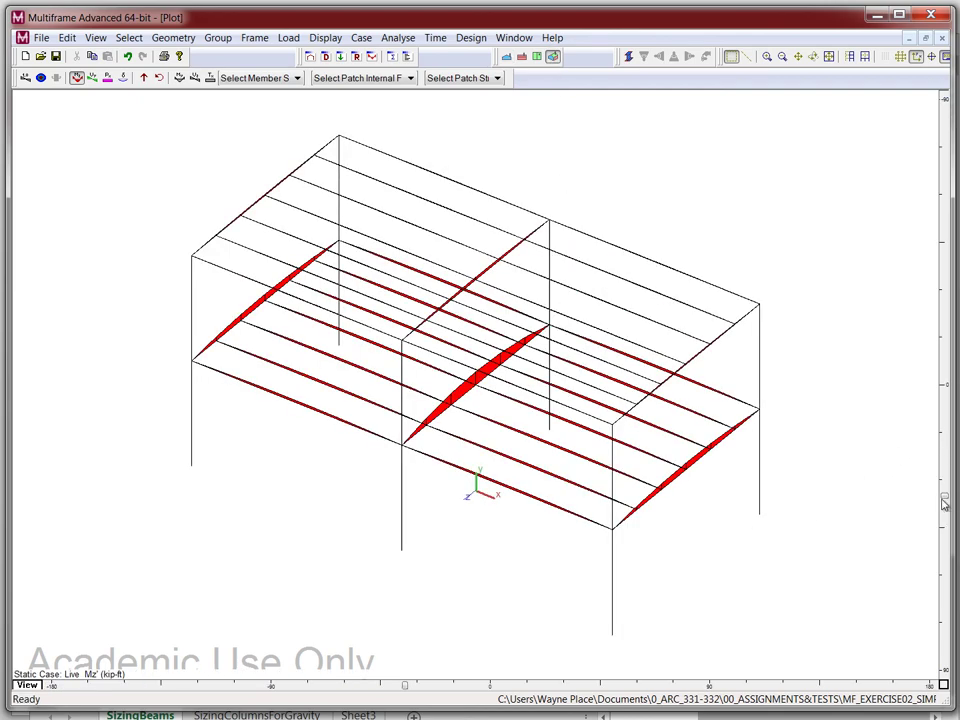
{"action": "left_click_drag", "start_coordinate": [944, 503], "coordinate": [926, 430]}
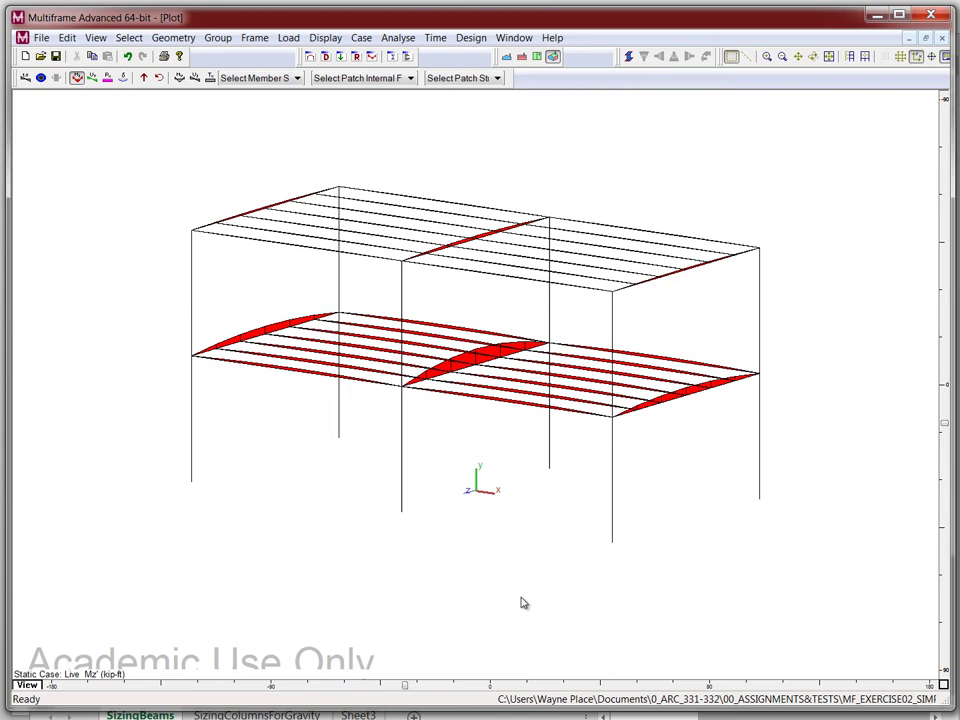
{"action": "scroll", "coordinate": [520, 603], "scroll_direction": "up", "scroll_amount": 1}
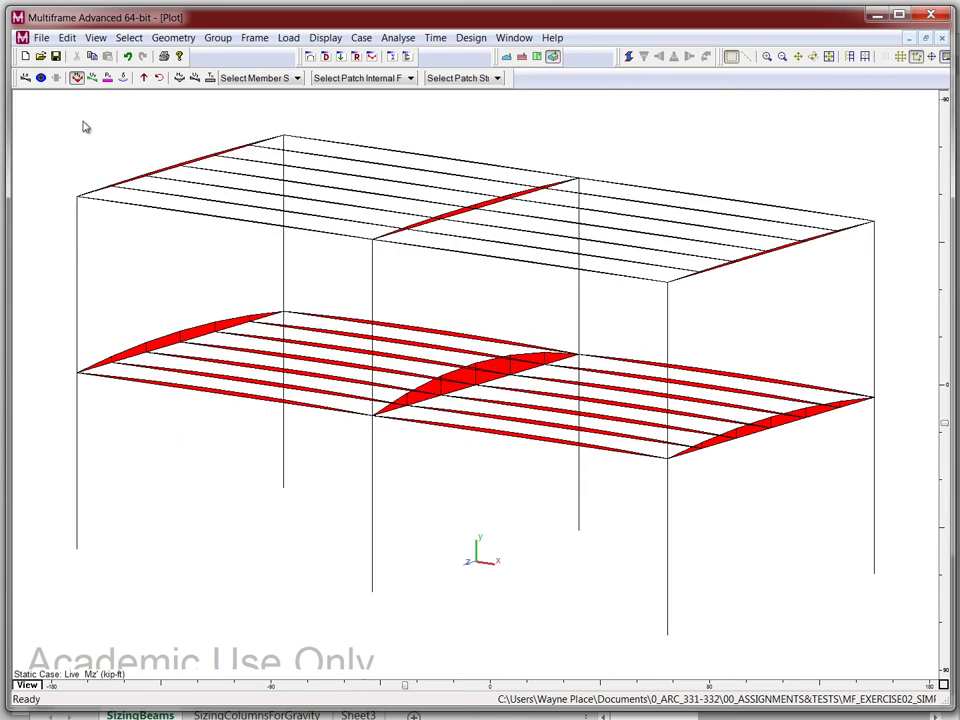
{"action": "left_click", "coordinate": [123, 77]}
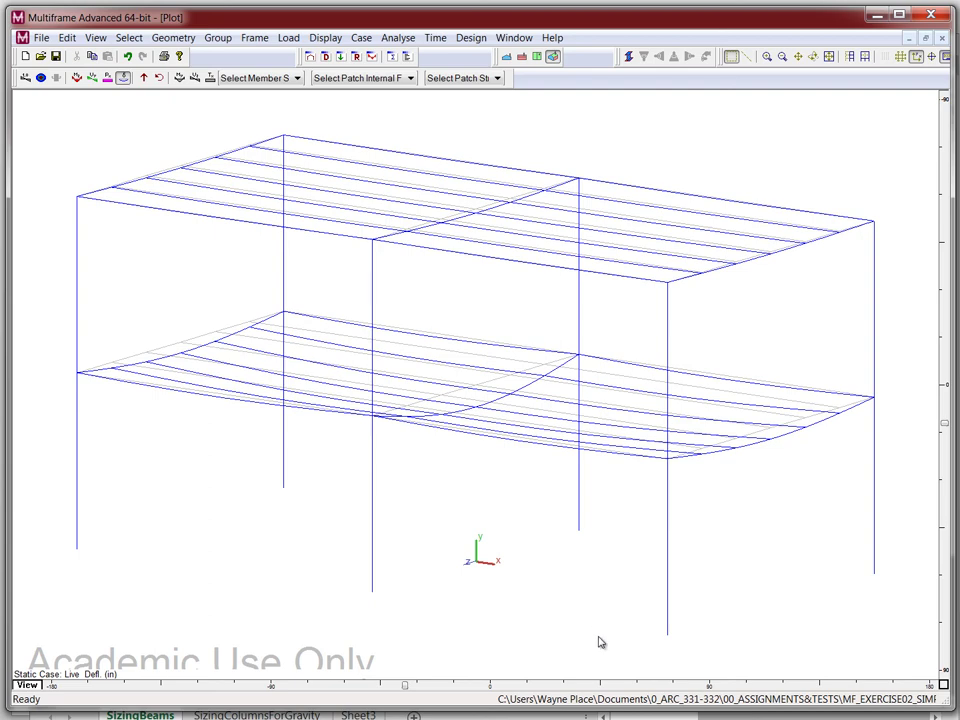
Inspect deflection graphs of a lower-floor beam and Member 18 (0.125 in over 15 ft).
{"action": "left_click", "coordinate": [481, 389]}
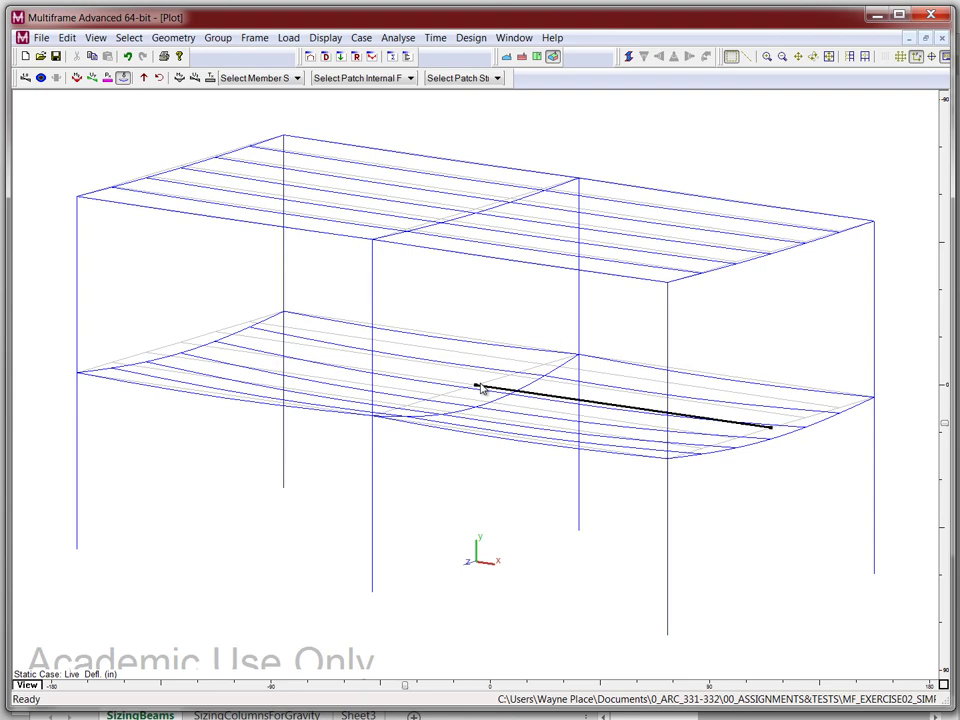
{"action": "double_click", "coordinate": [481, 389]}
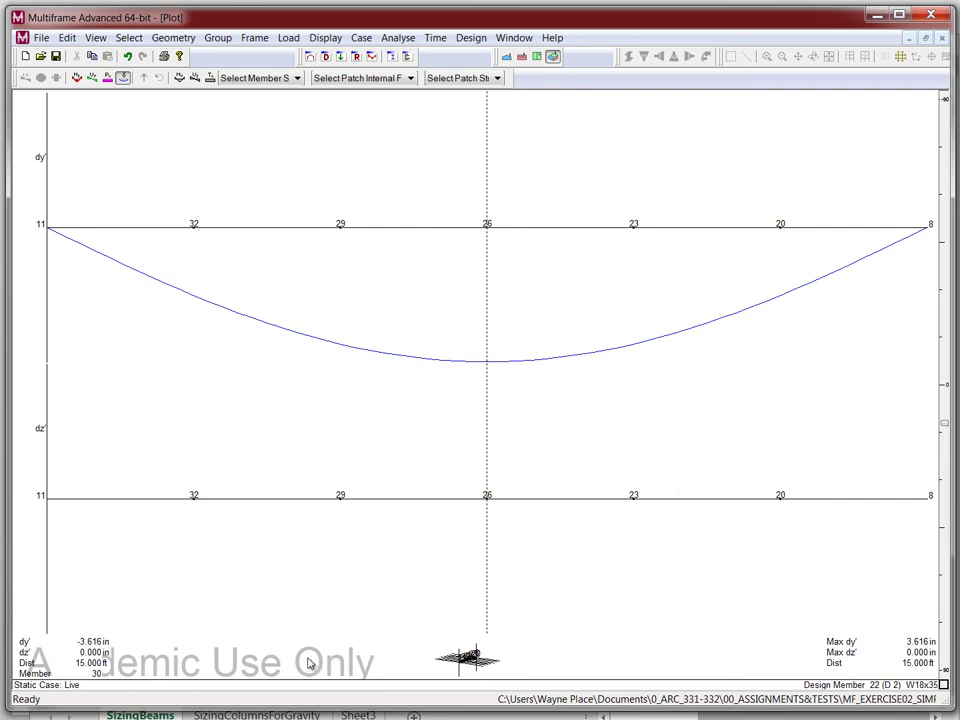
{"action": "double_click", "coordinate": [470, 657]}
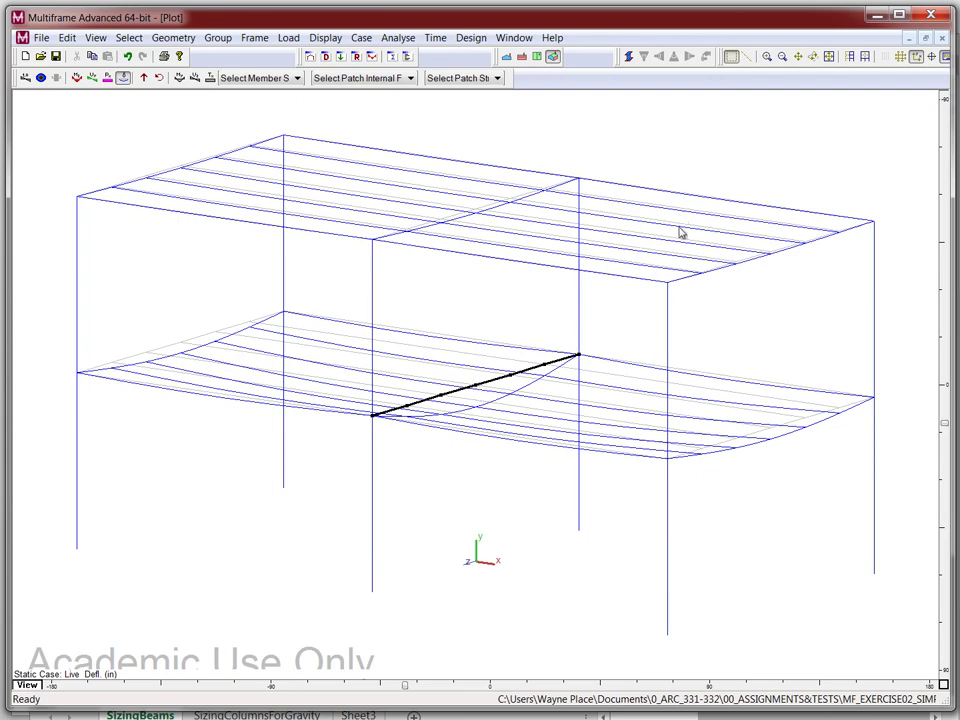
{"action": "double_click", "coordinate": [700, 203]}
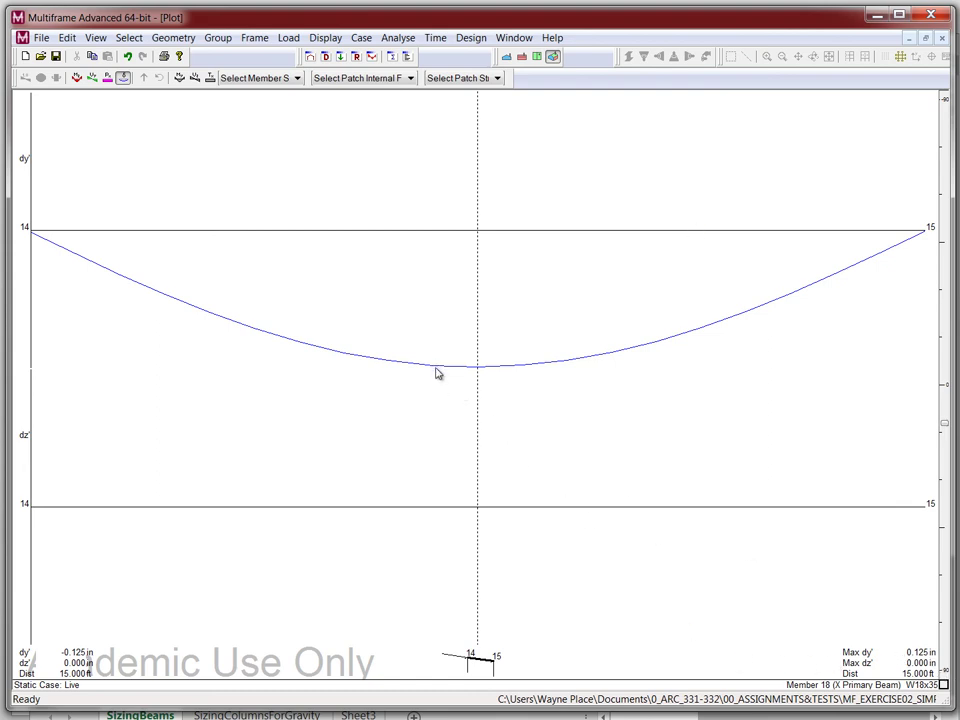
{"action": "double_click", "coordinate": [487, 663]}
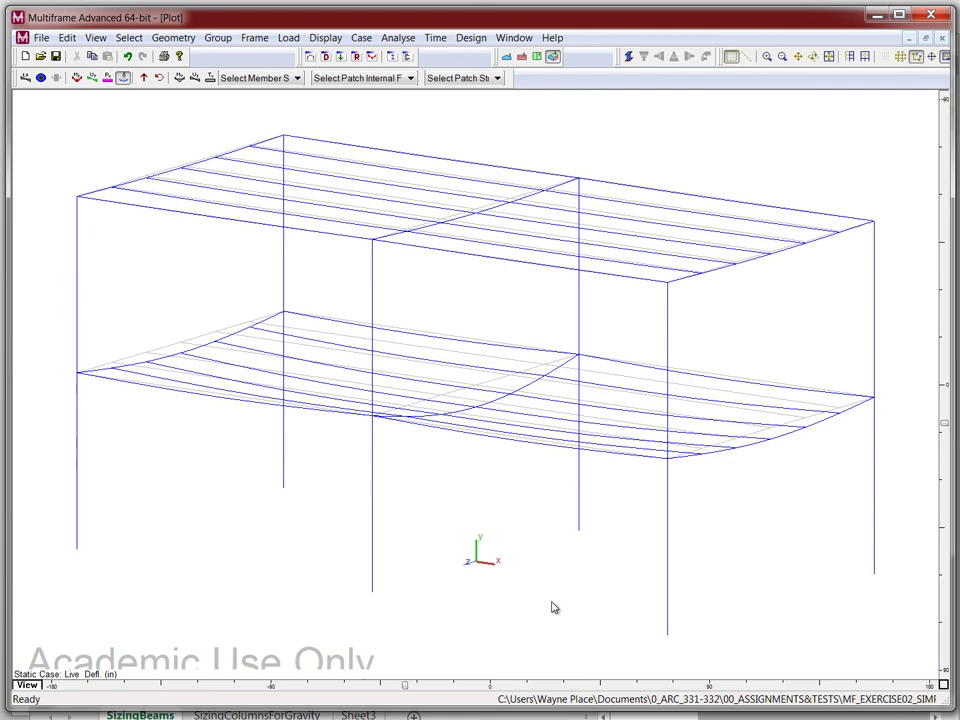
{"action": "left_click", "coordinate": [362, 38]}
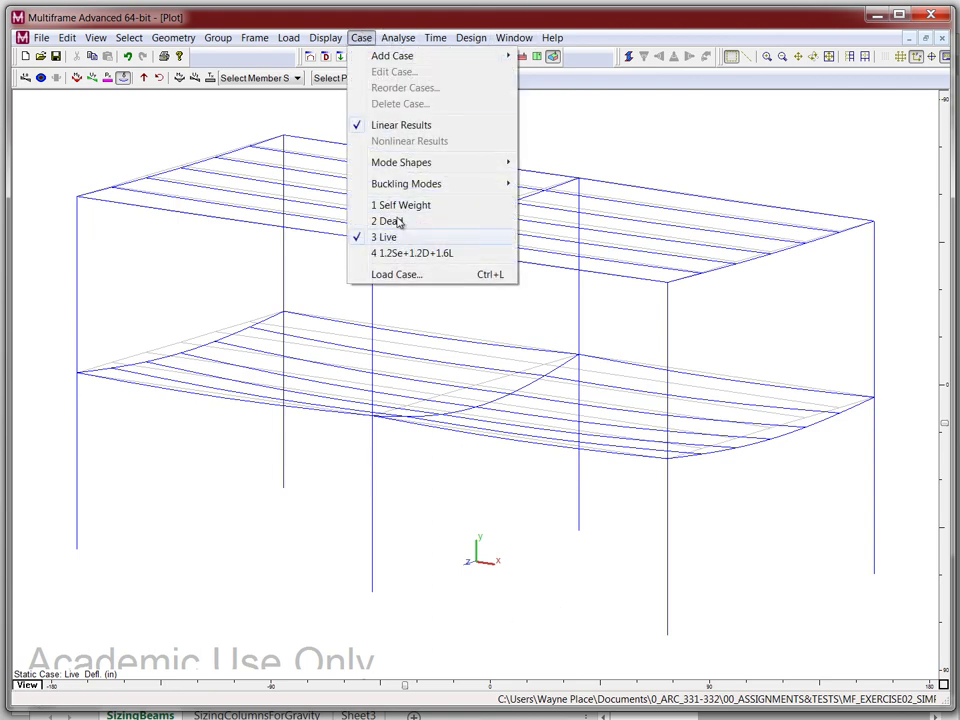
Plot the deflected shape for load case 4, 1.2Se+1.2D+1.6L.
{"action": "left_click", "coordinate": [363, 42]}
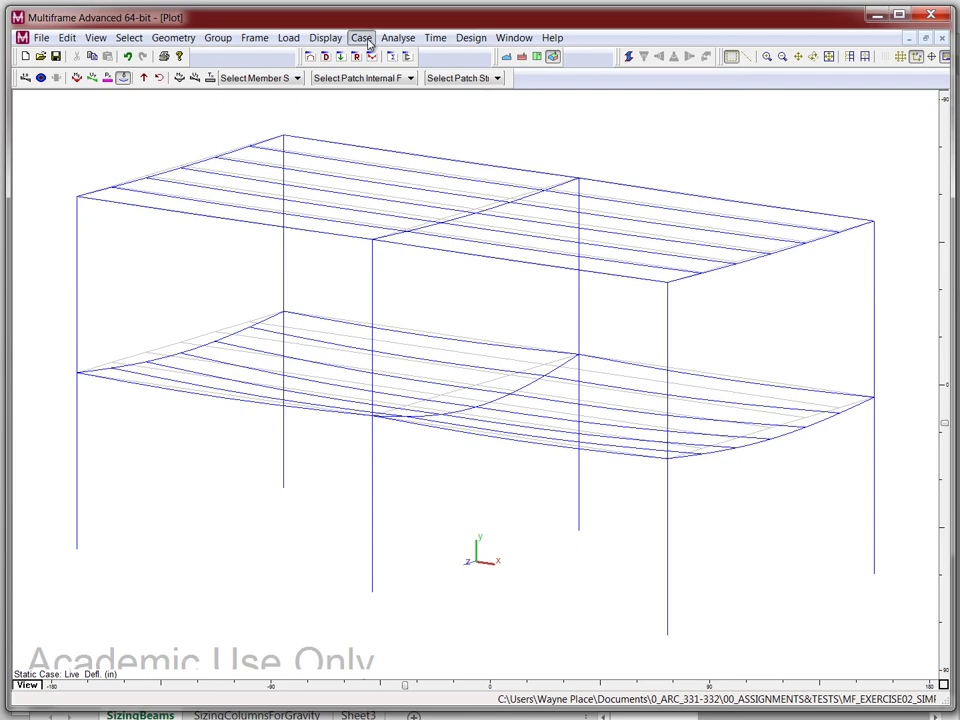
{"action": "left_click", "coordinate": [362, 38]}
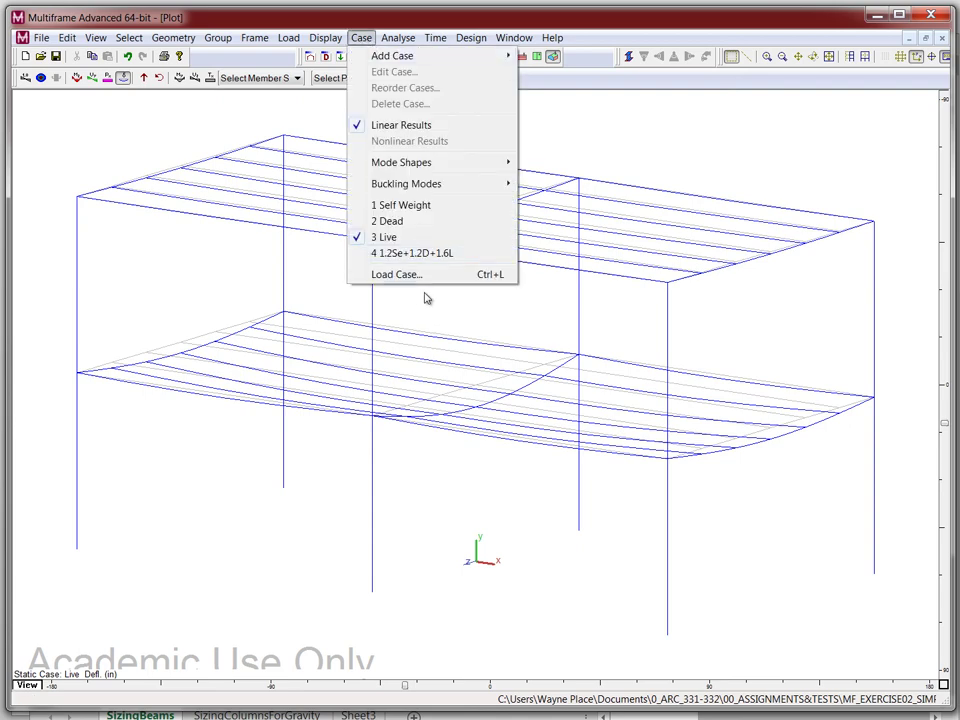
{"action": "left_click", "coordinate": [418, 253]}
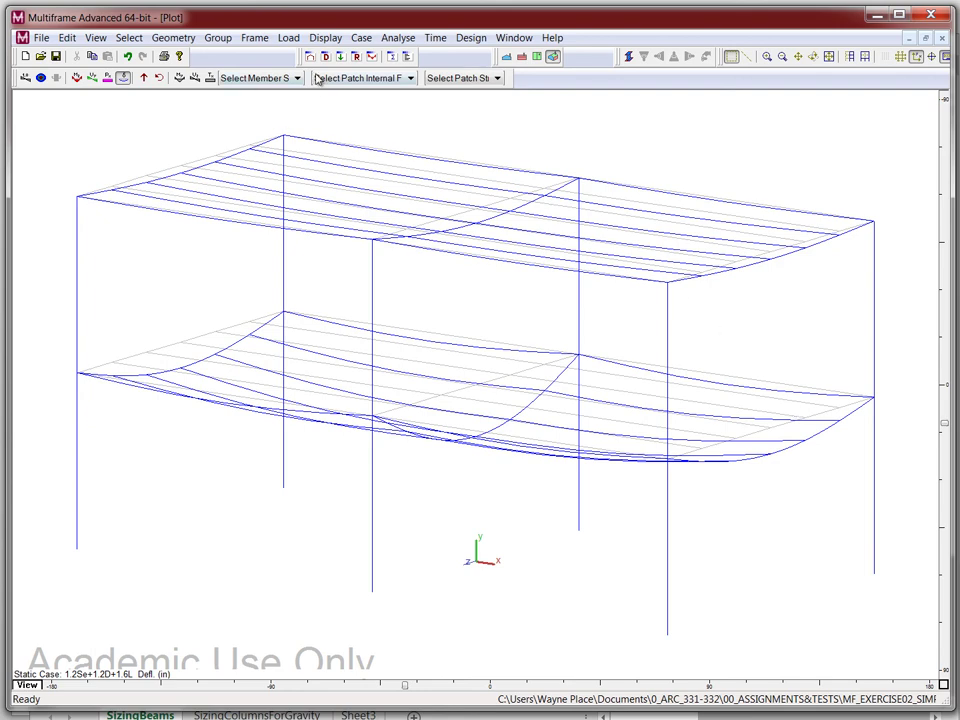
{"action": "left_click", "coordinate": [336, 41]}
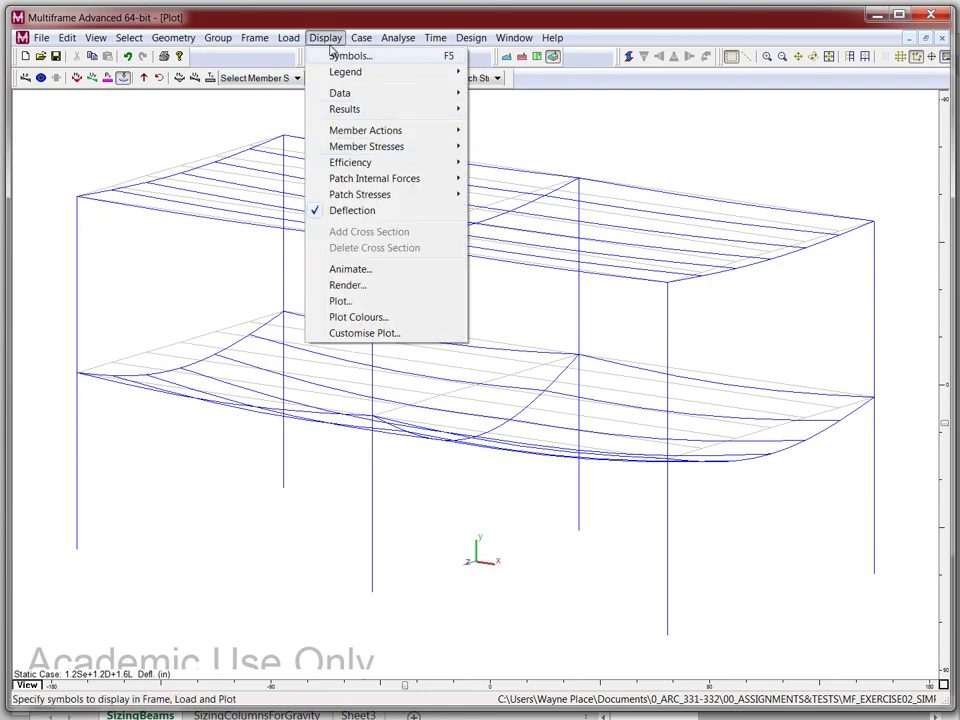
Plot labelled Bending Sbz' Top stress diagrams and zoom into the middle bay.
{"action": "mouse_move", "coordinate": [350, 147]}
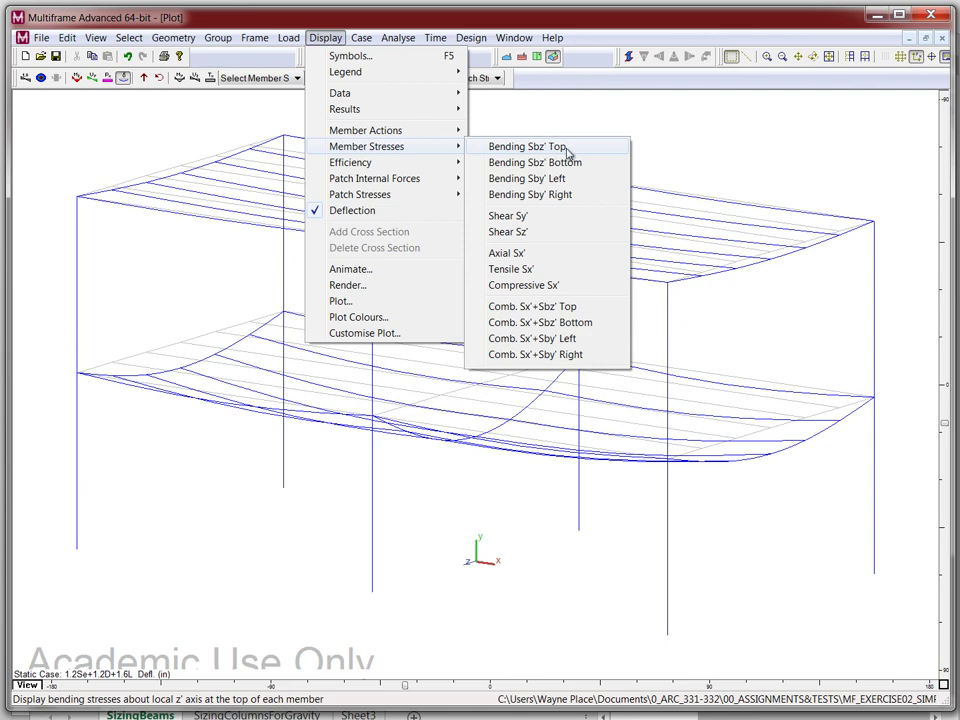
{"action": "left_click", "coordinate": [567, 152]}
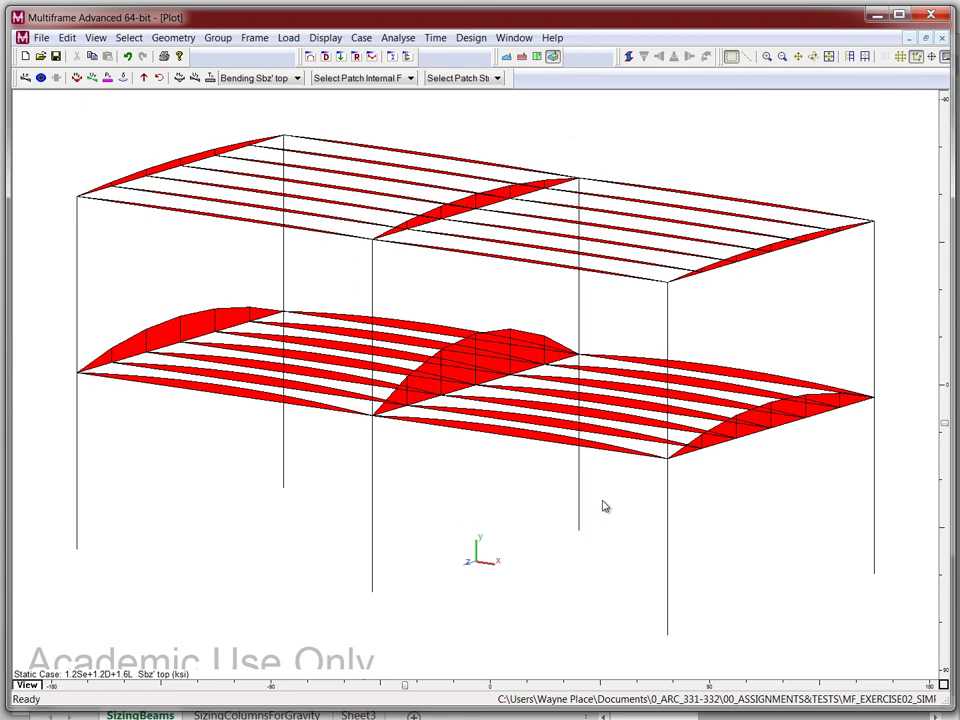
{"action": "left_click", "coordinate": [26, 79]}
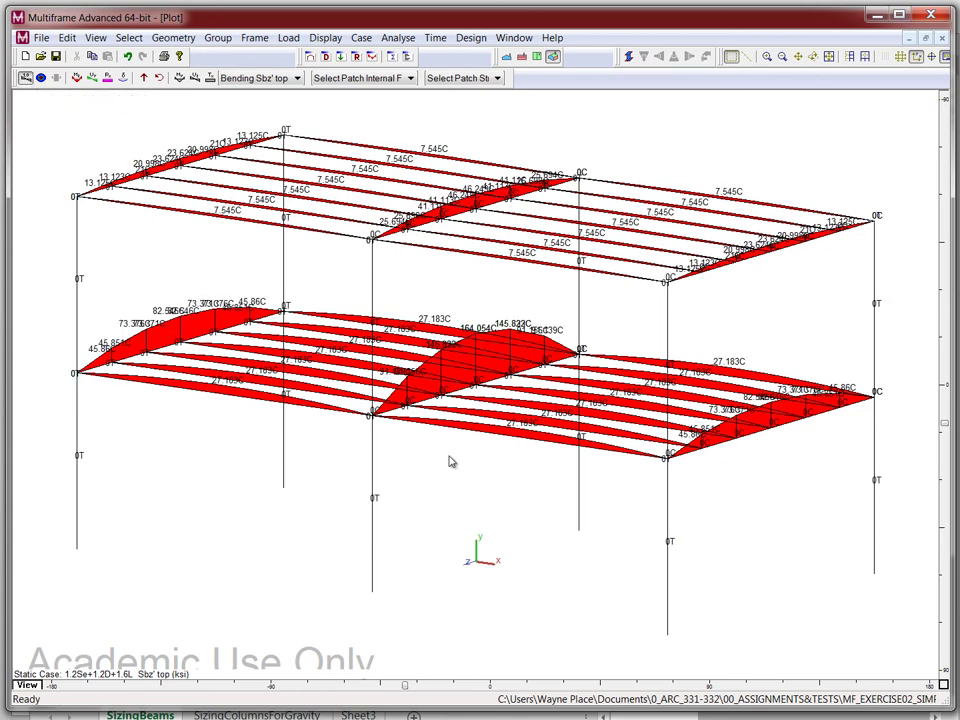
{"action": "key", "text": "z"}
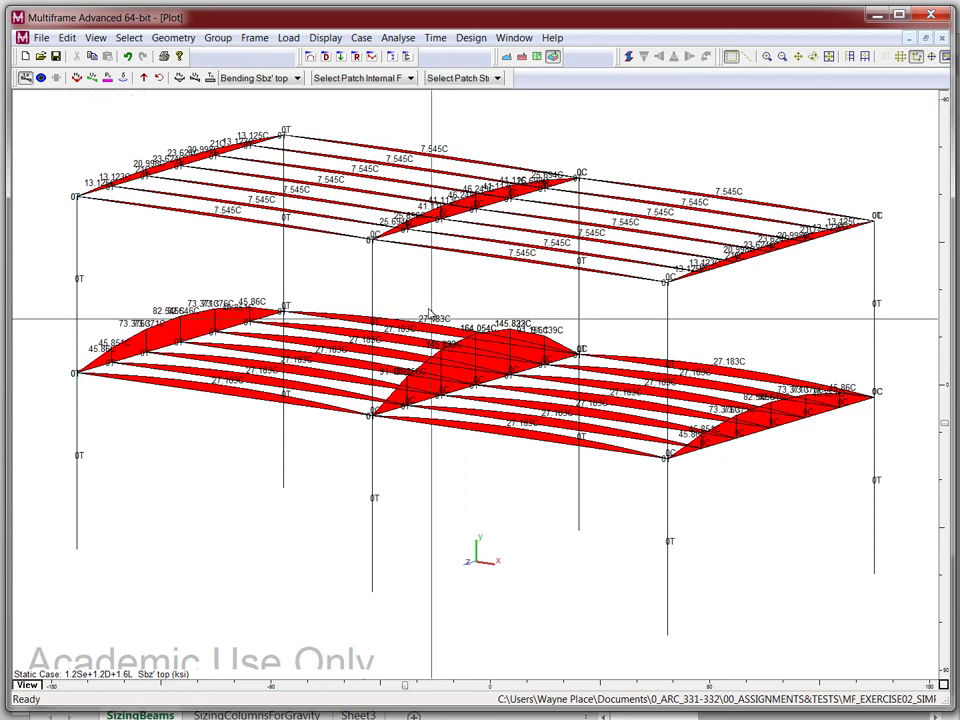
{"action": "left_click_drag", "start_coordinate": [383, 285], "coordinate": [538, 400]}
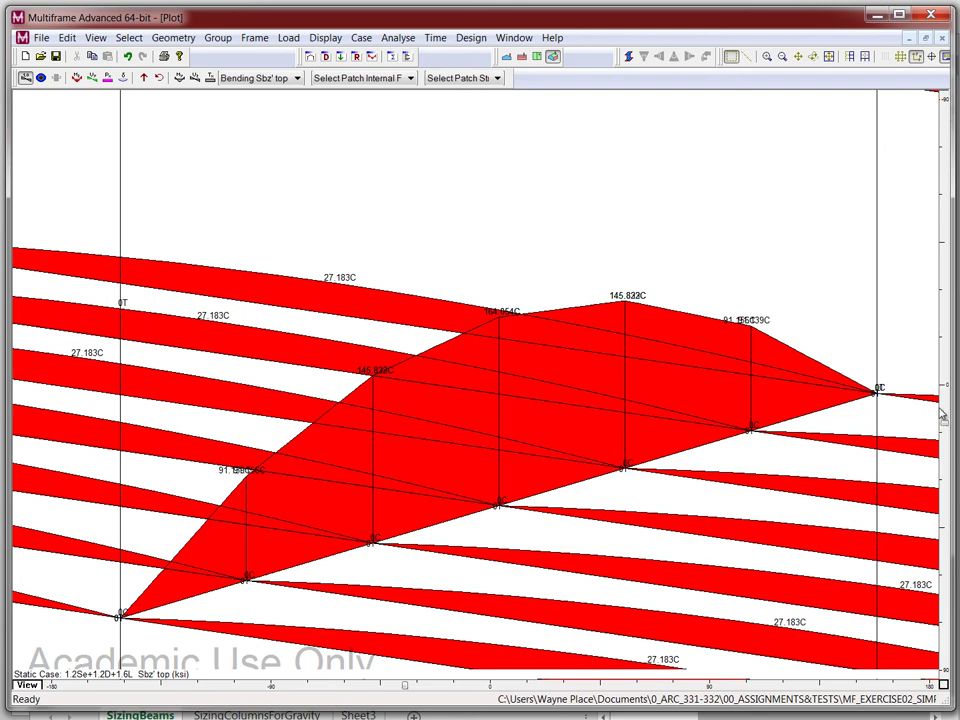
Keep case 1.2Se+1.2D+1.6L, restore the full 3D view, and select the upper-floor edge beam.
{"action": "left_click_drag", "start_coordinate": [943, 418], "coordinate": [946, 416]}
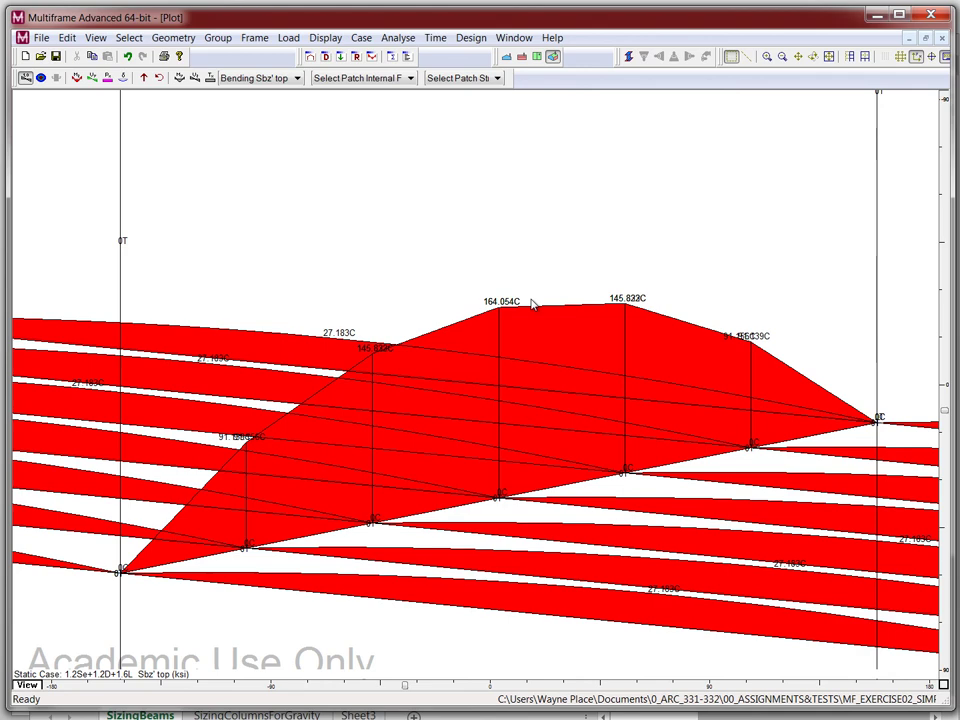
{"action": "left_click", "coordinate": [364, 39]}
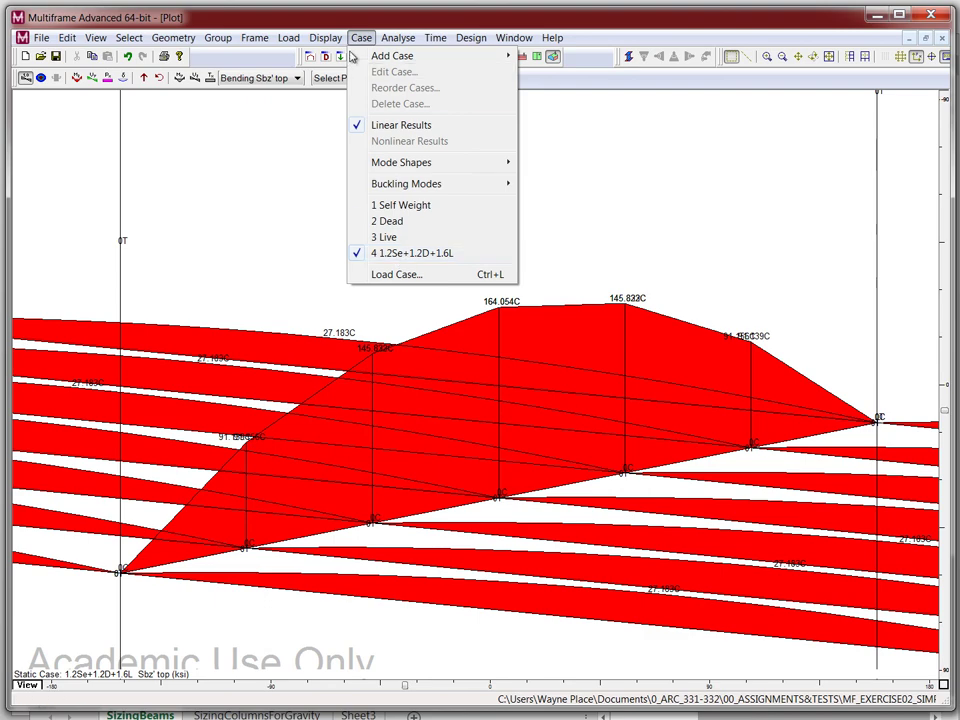
{"action": "left_click", "coordinate": [398, 256]}
{"action": "left_click", "coordinate": [407, 57]}
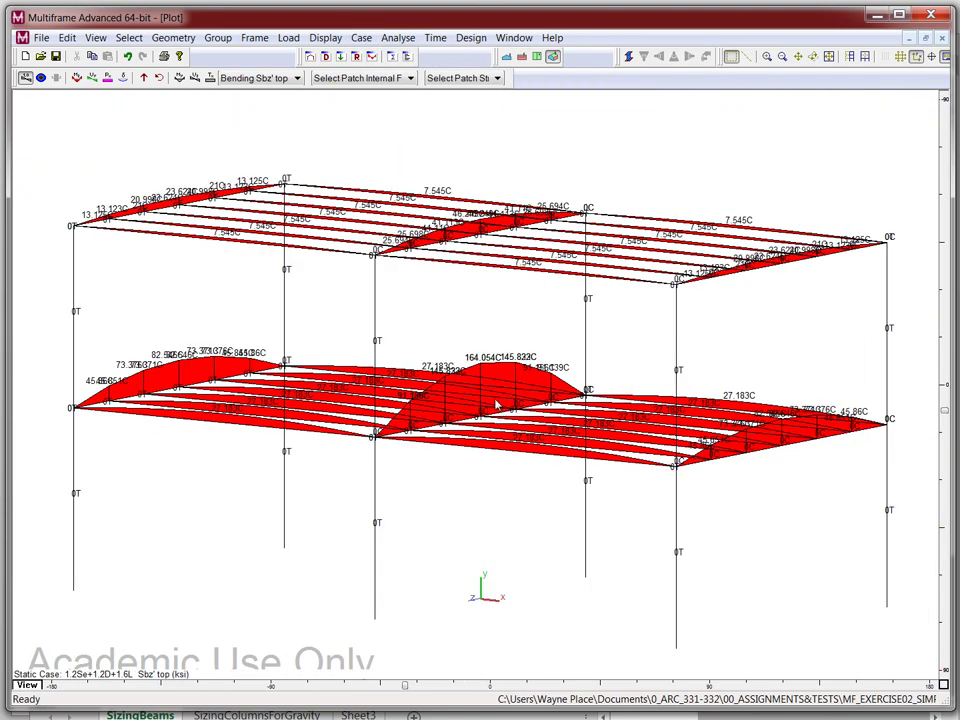
{"action": "left_click", "coordinate": [751, 231]}
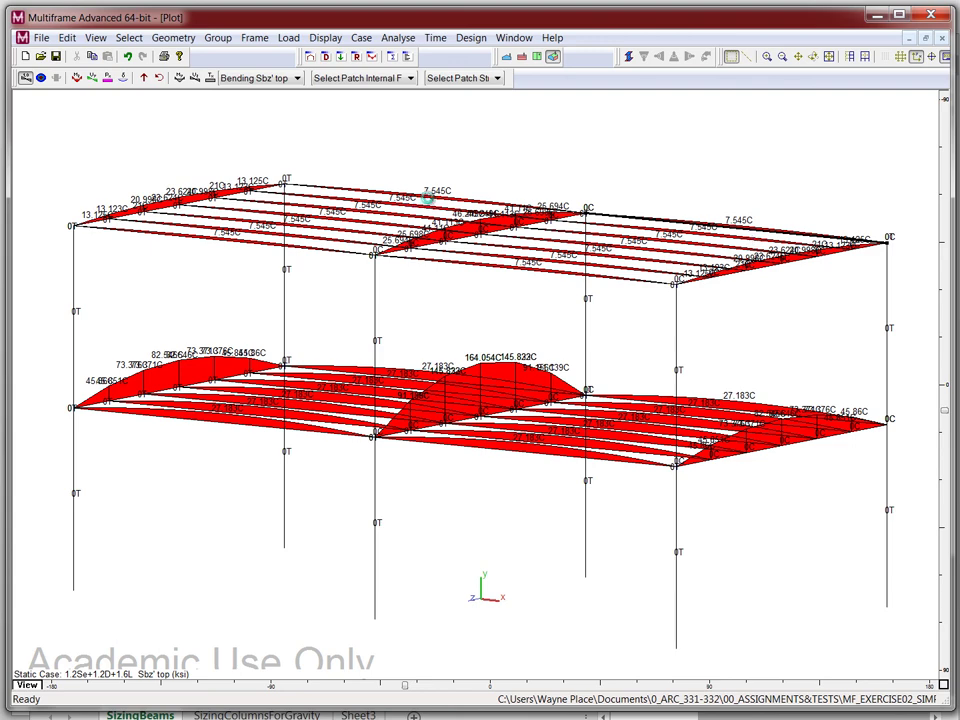
{"action": "double_click", "coordinate": [429, 200]}
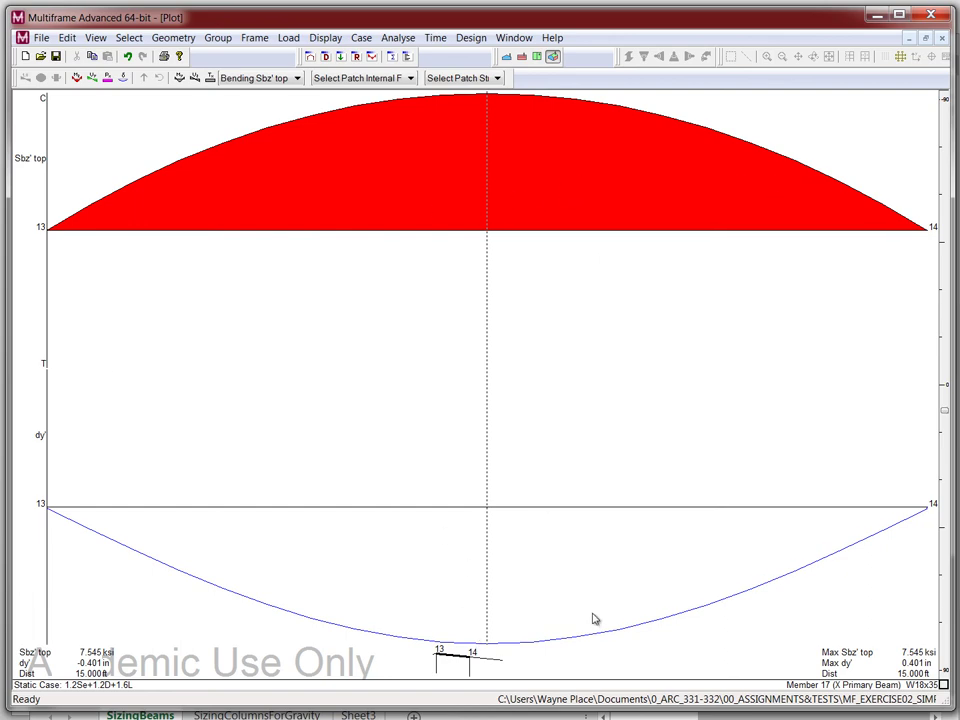
{"action": "double_click", "coordinate": [460, 655]}
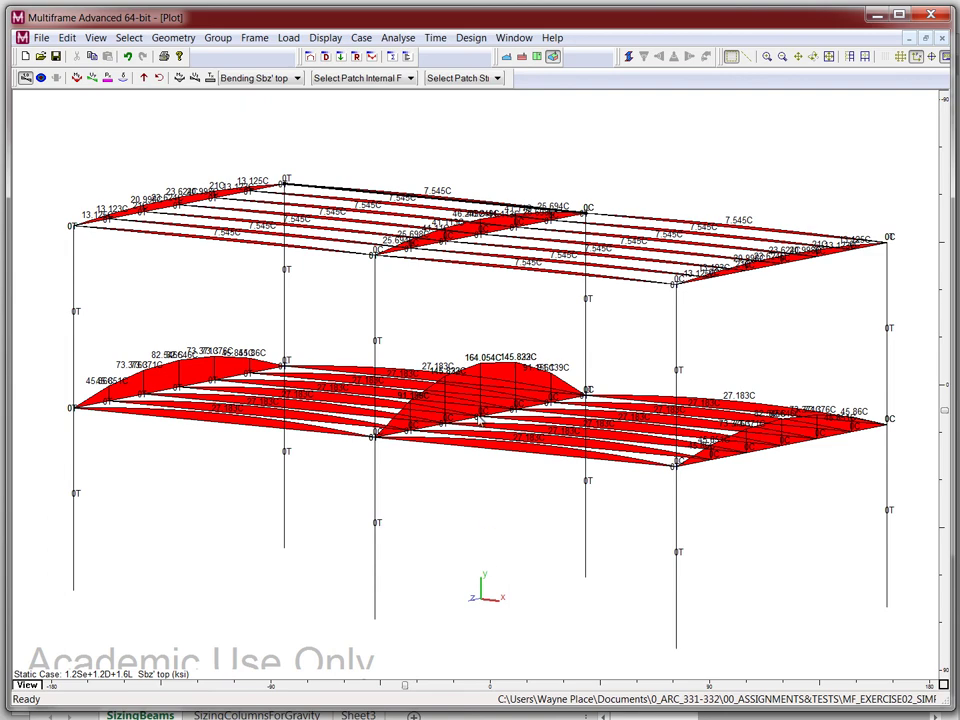
{"action": "double_click", "coordinate": [469, 422]}
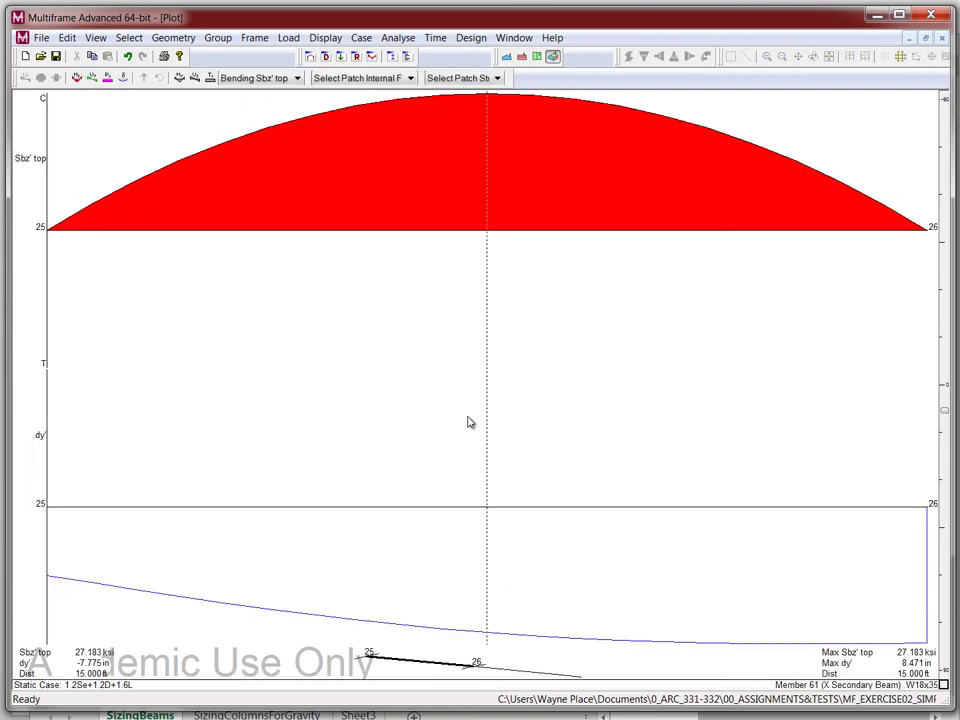
{"action": "double_click", "coordinate": [449, 668]}
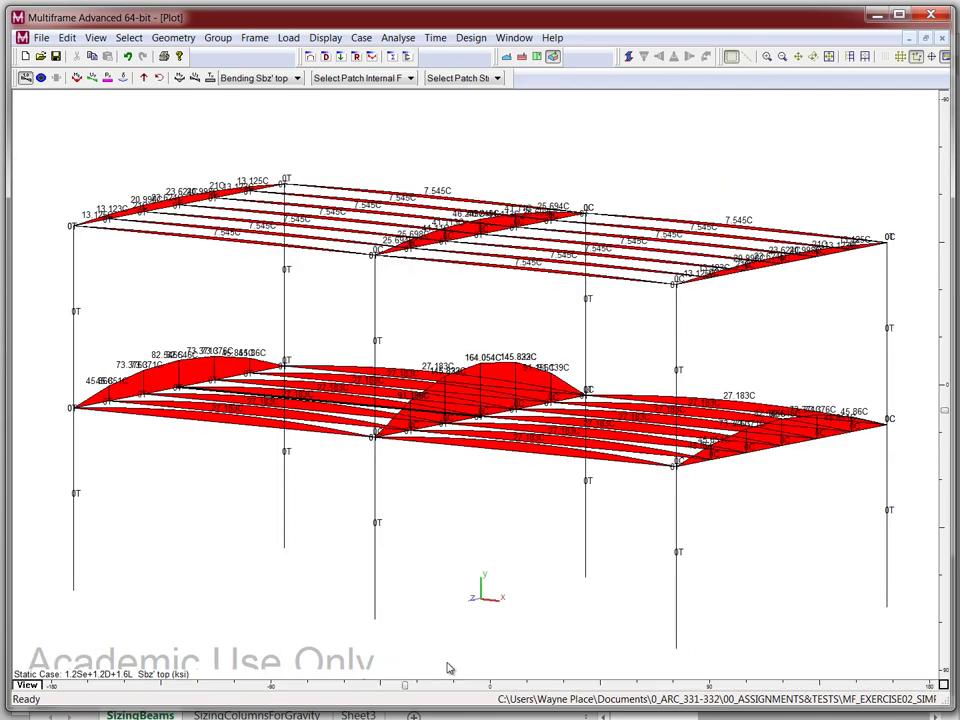
{"action": "double_click", "coordinate": [497, 418]}
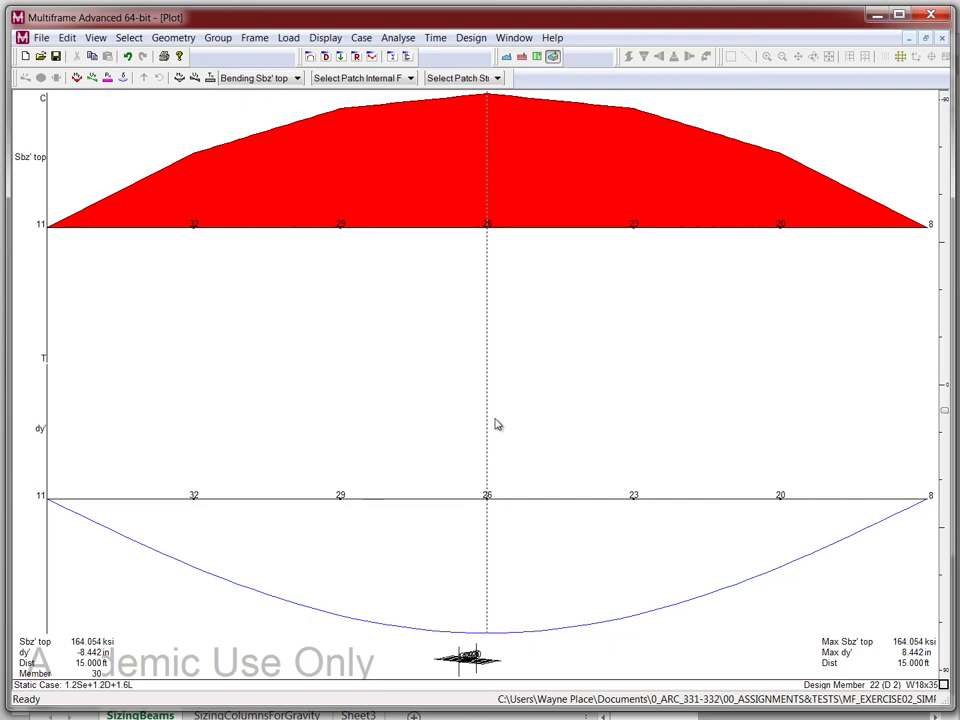
{"action": "double_click", "coordinate": [497, 422]}
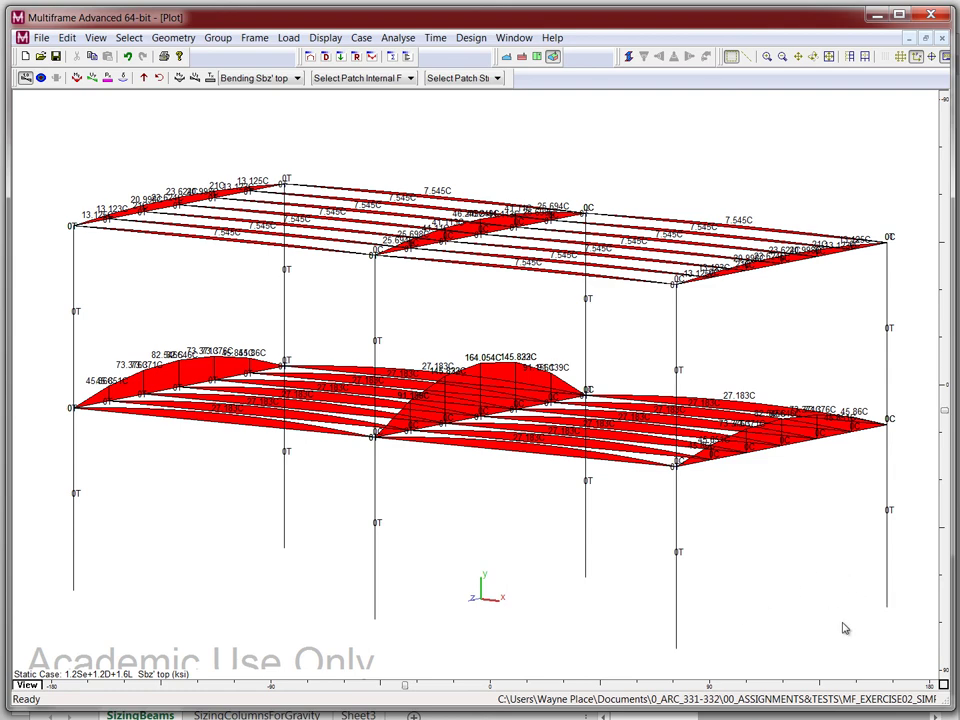
{"action": "left_click", "coordinate": [361, 38]}
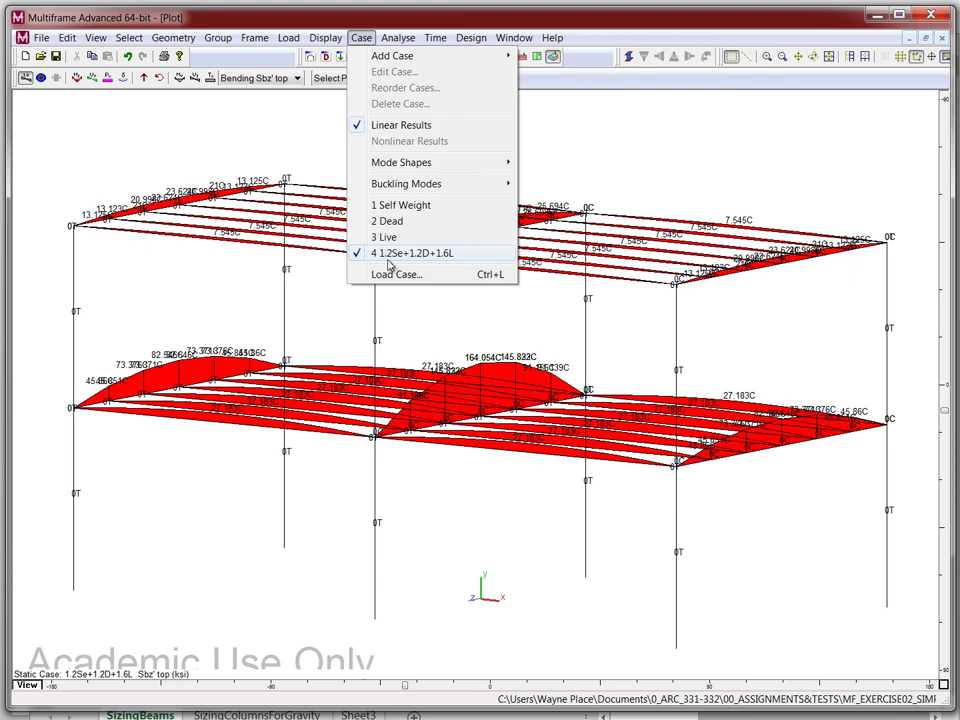
{"action": "left_click", "coordinate": [420, 22]}
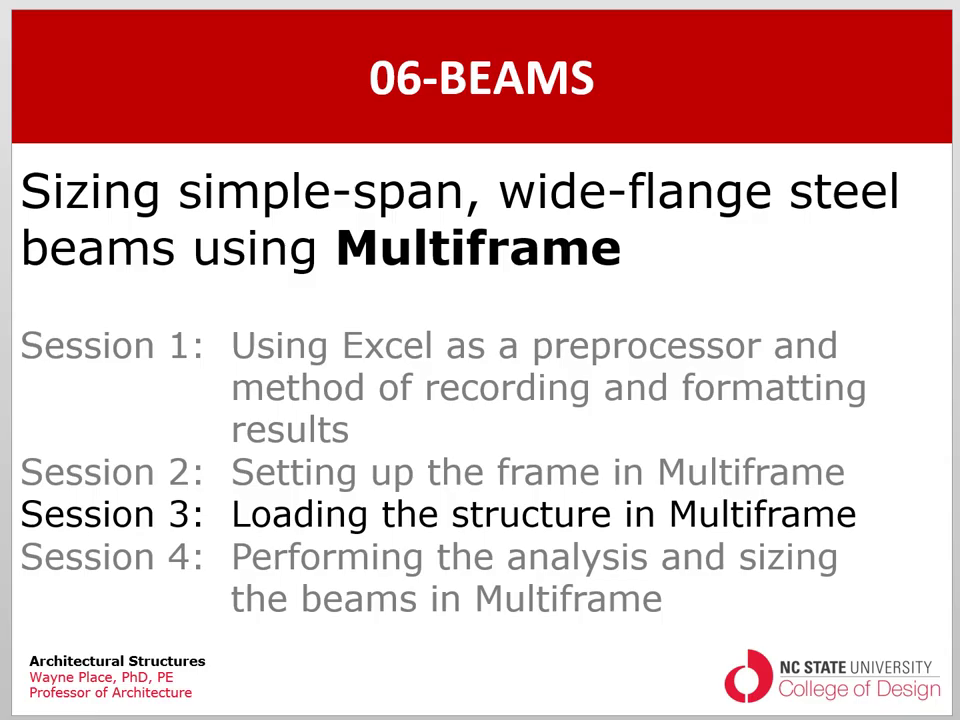